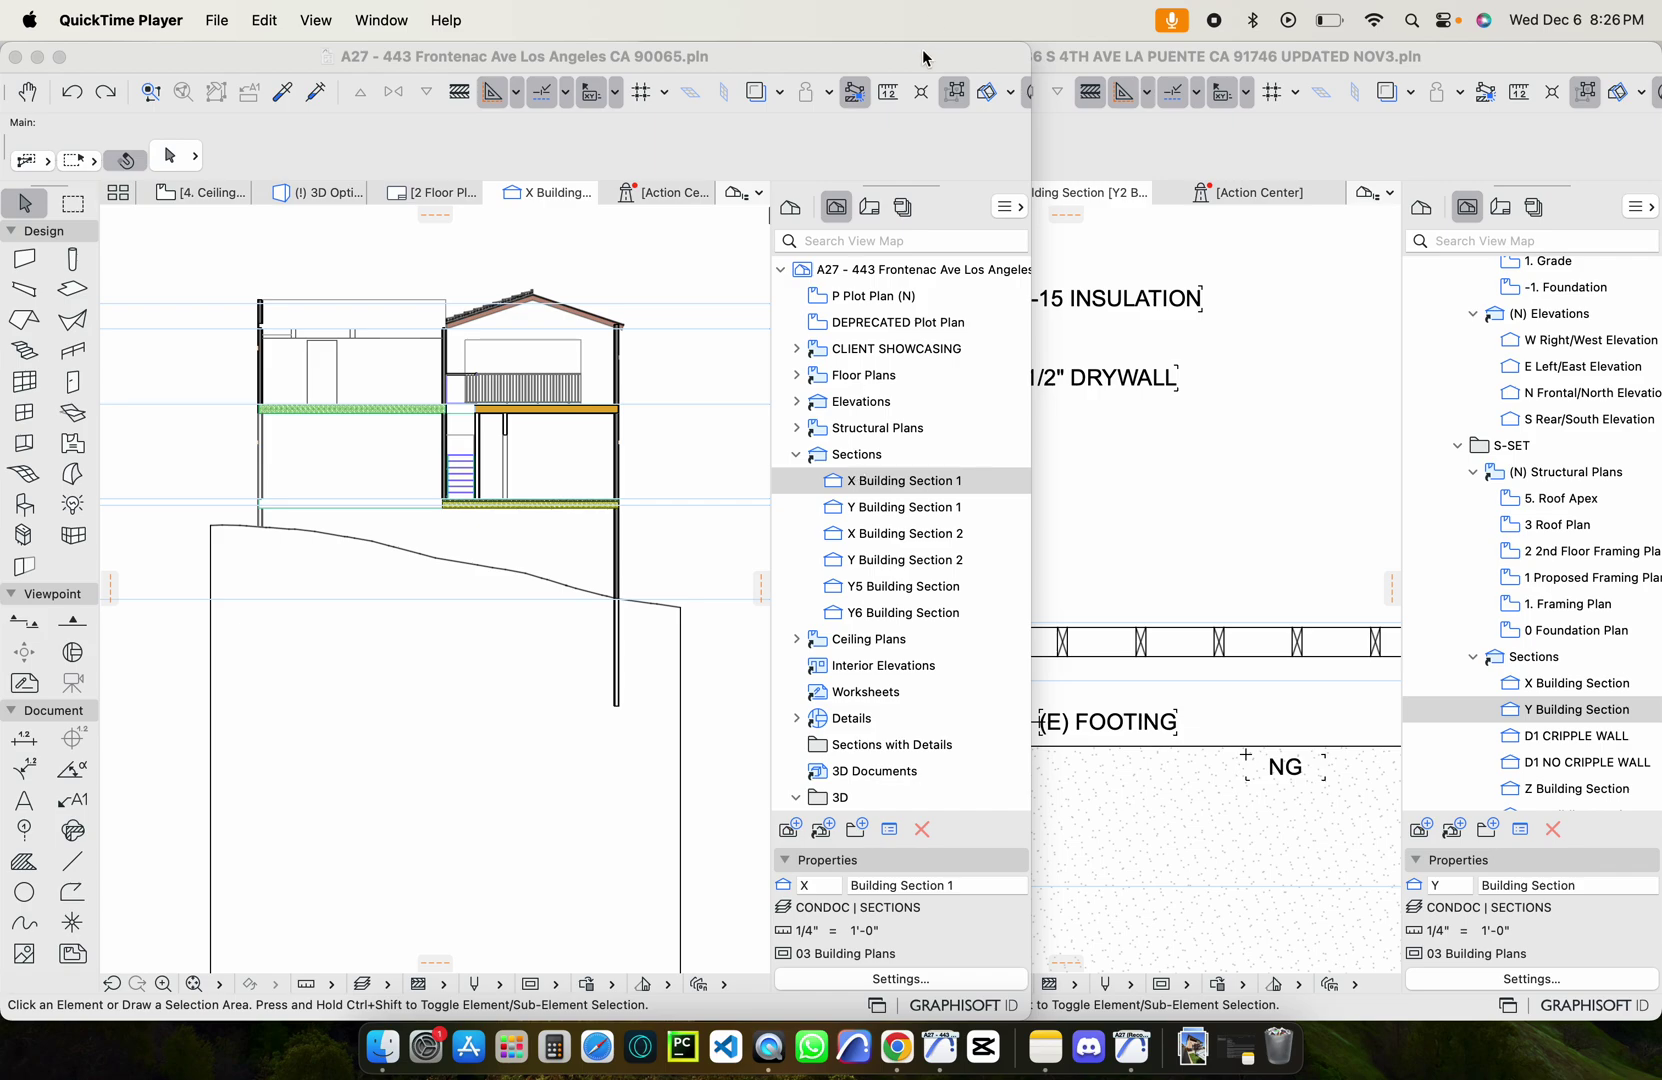
Switch from QuickTime Player to the Archicad project window
click(924, 56)
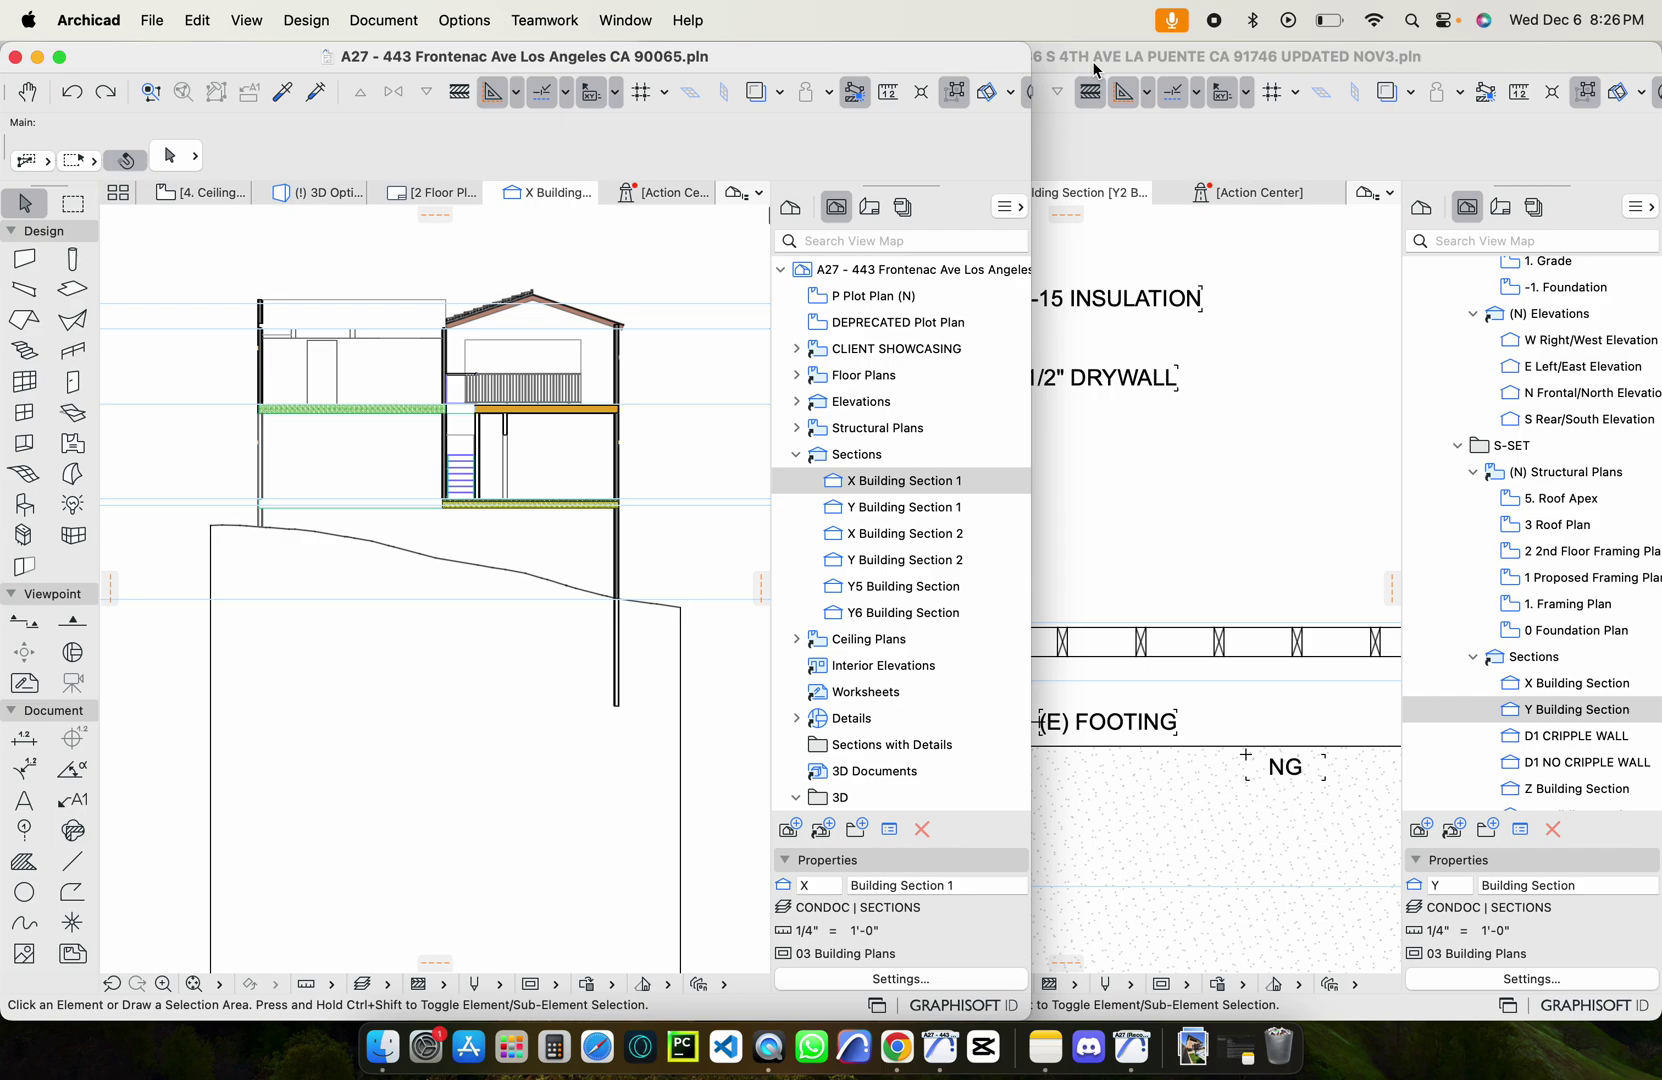
click(995, 70)
Bring the La Puente project window to the front, in place of the Frontenac window
click(1097, 60)
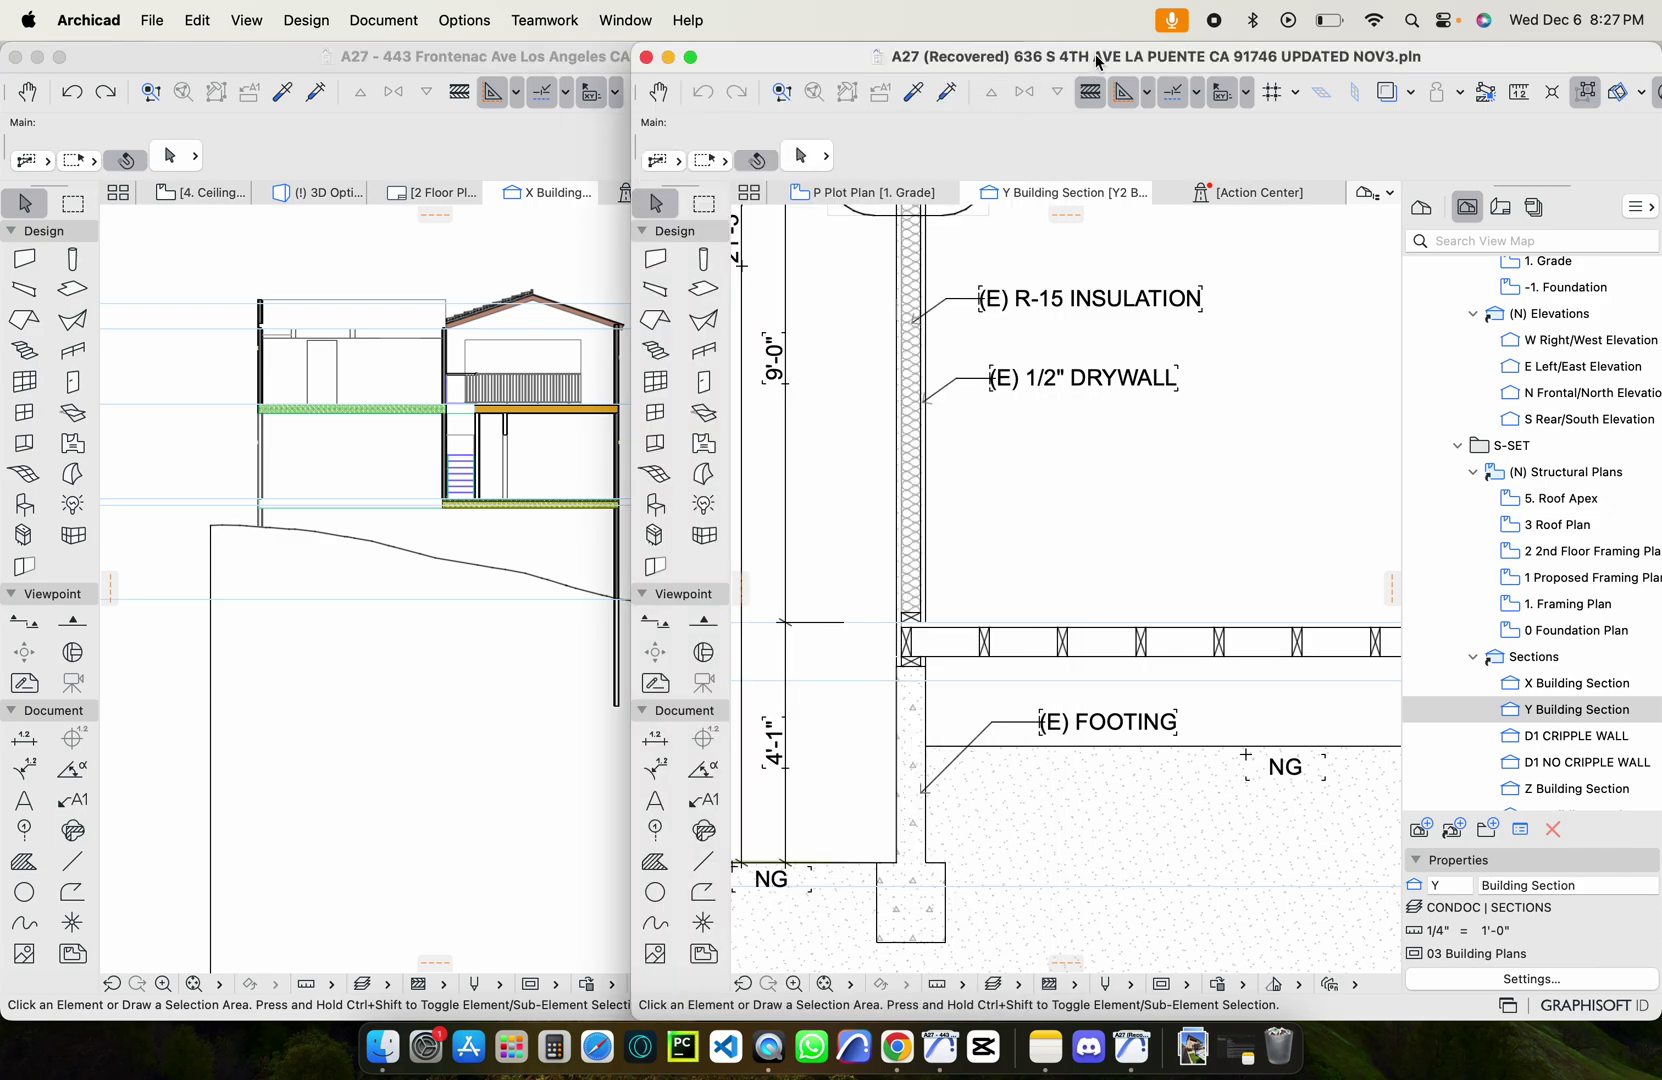
click(597, 62)
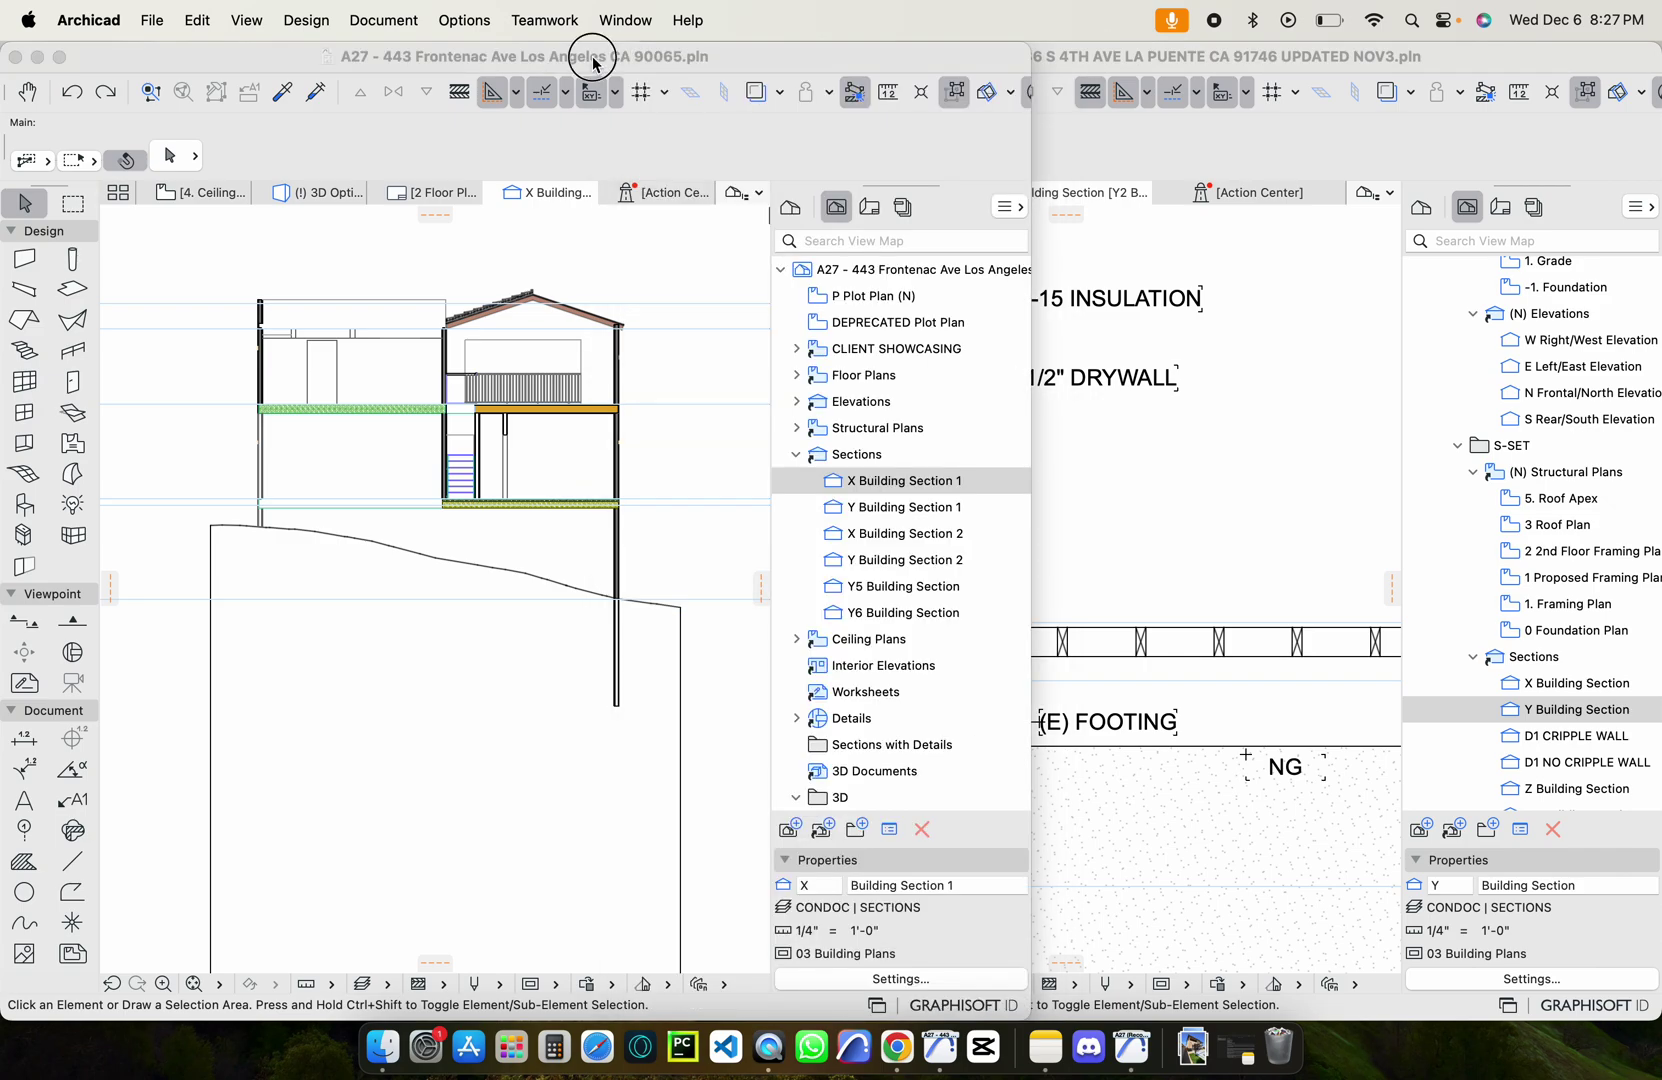
click(1153, 70)
Zoom and pan around the Y Building Section to find the (E) R-15 INSULATION label
scroll(970, 355, down, 3)
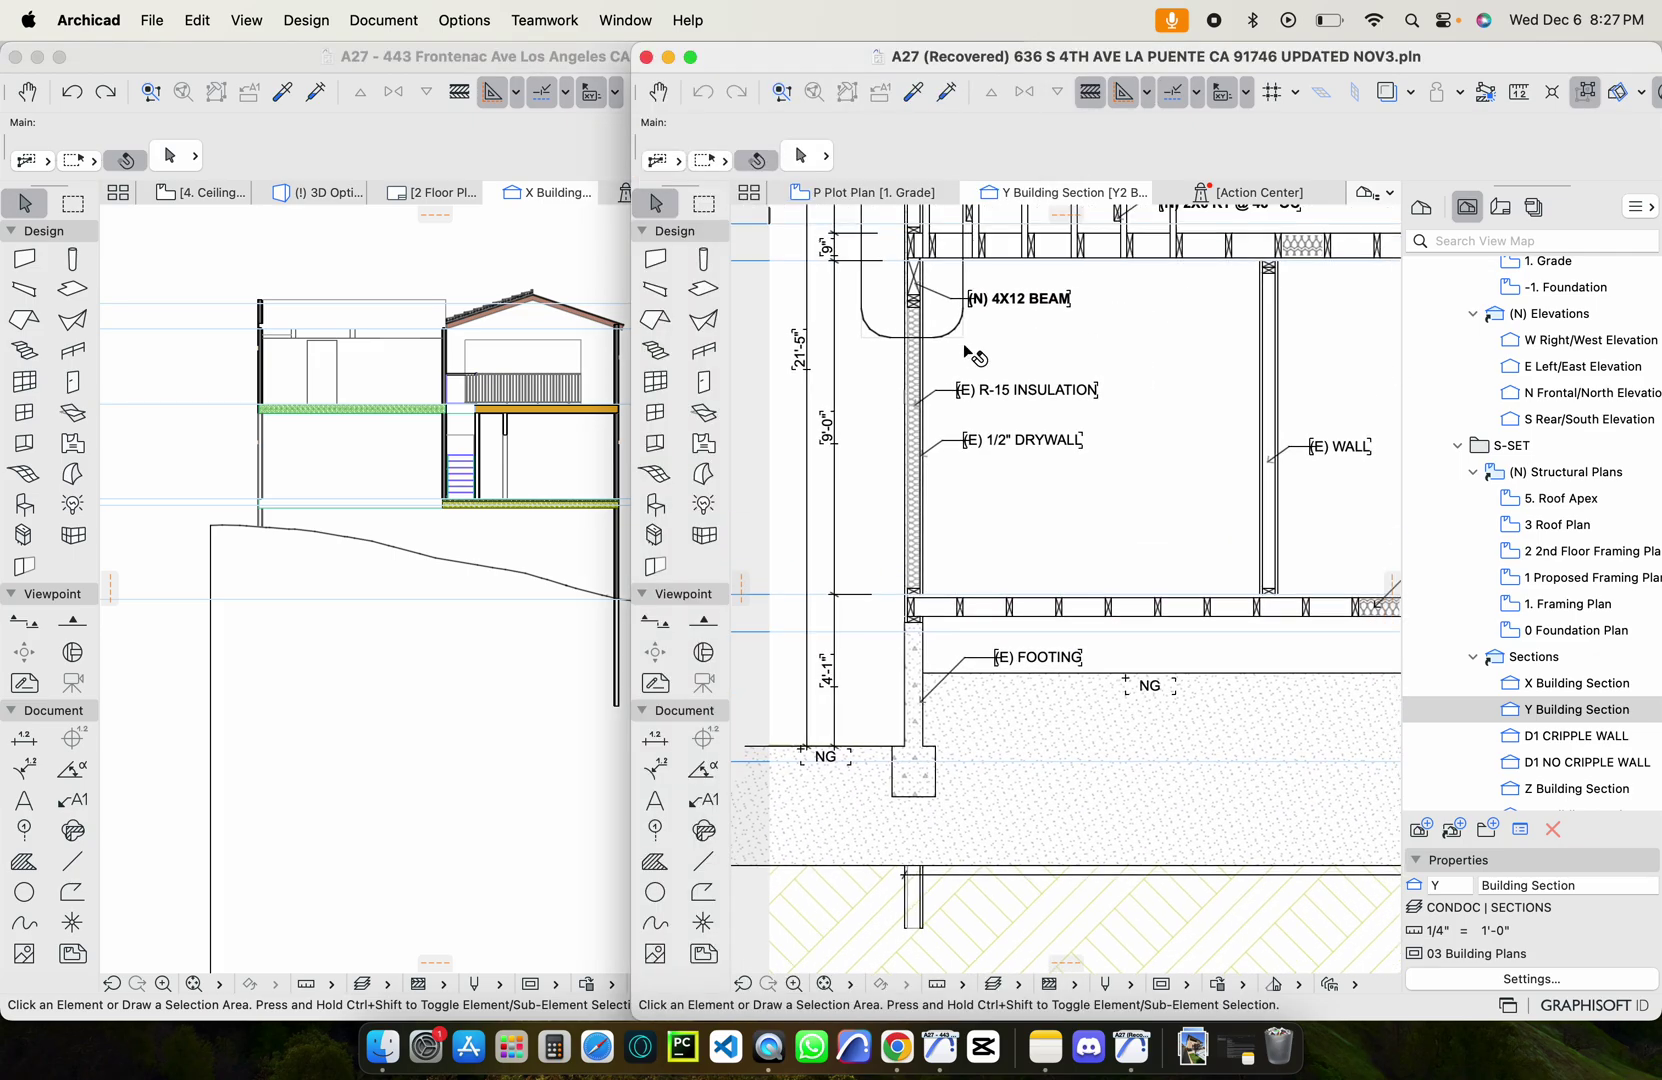
scroll(968, 353, down, 4)
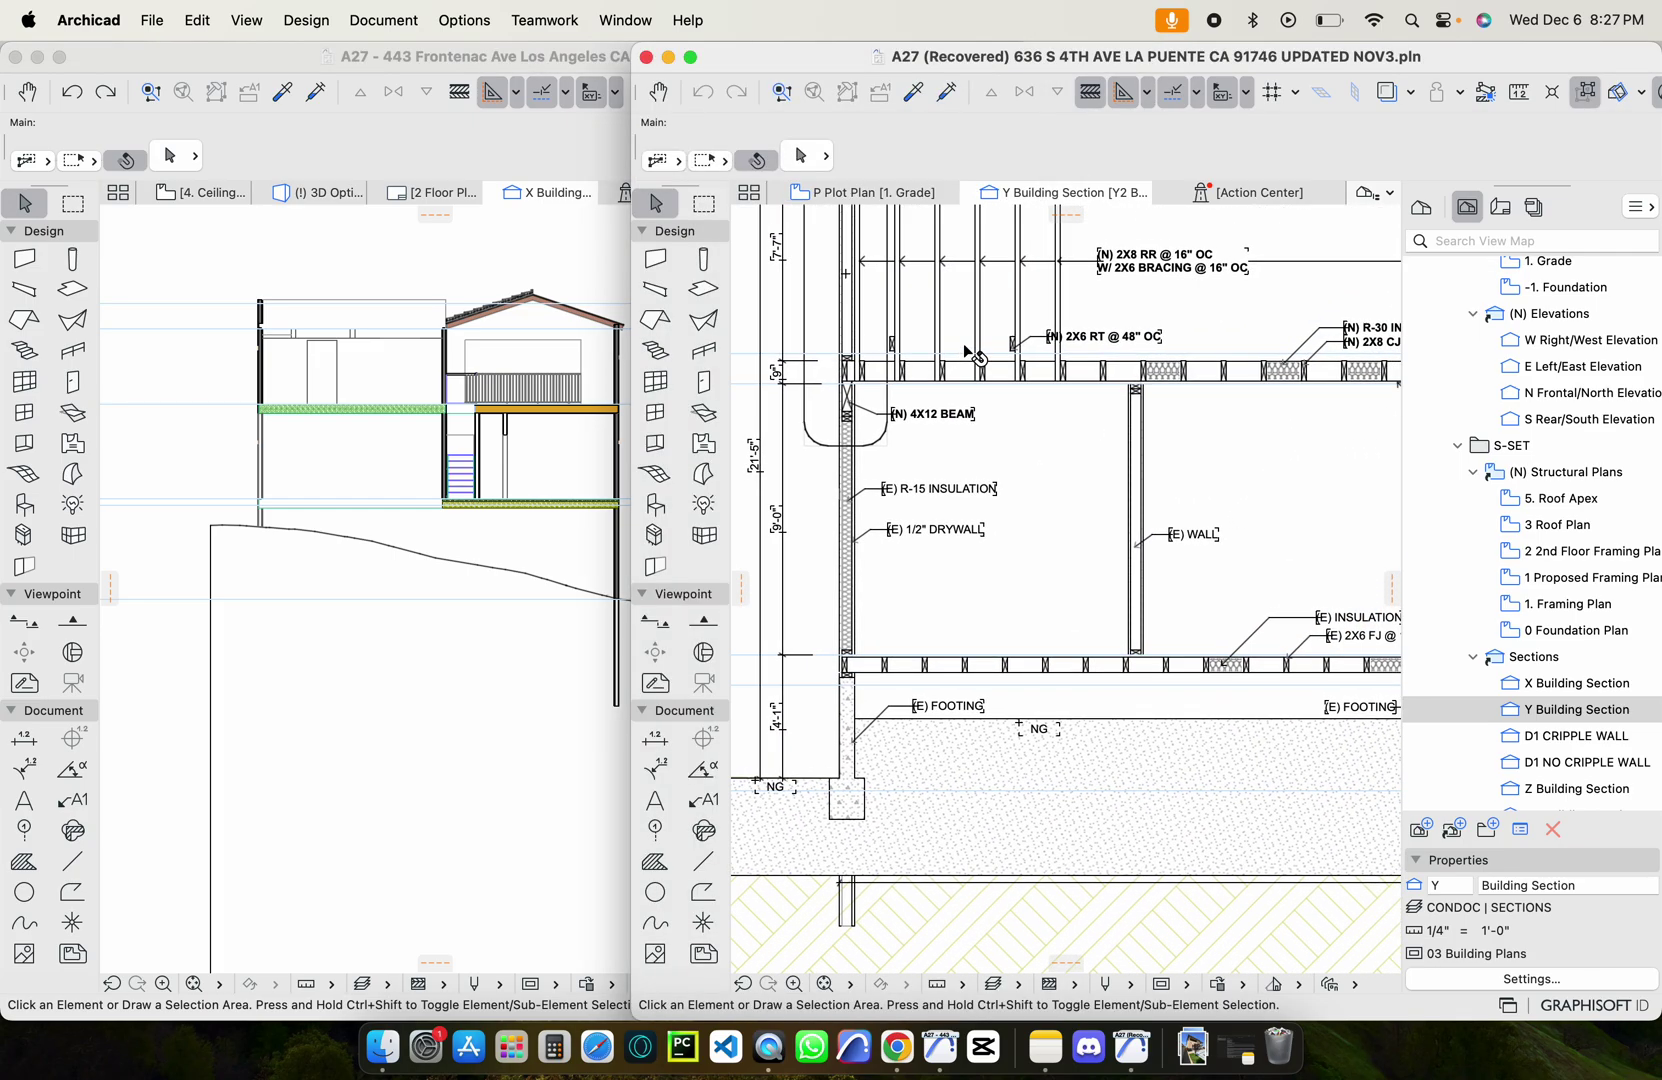
scroll(970, 355, down, 3)
scroll(945, 592, down, 2)
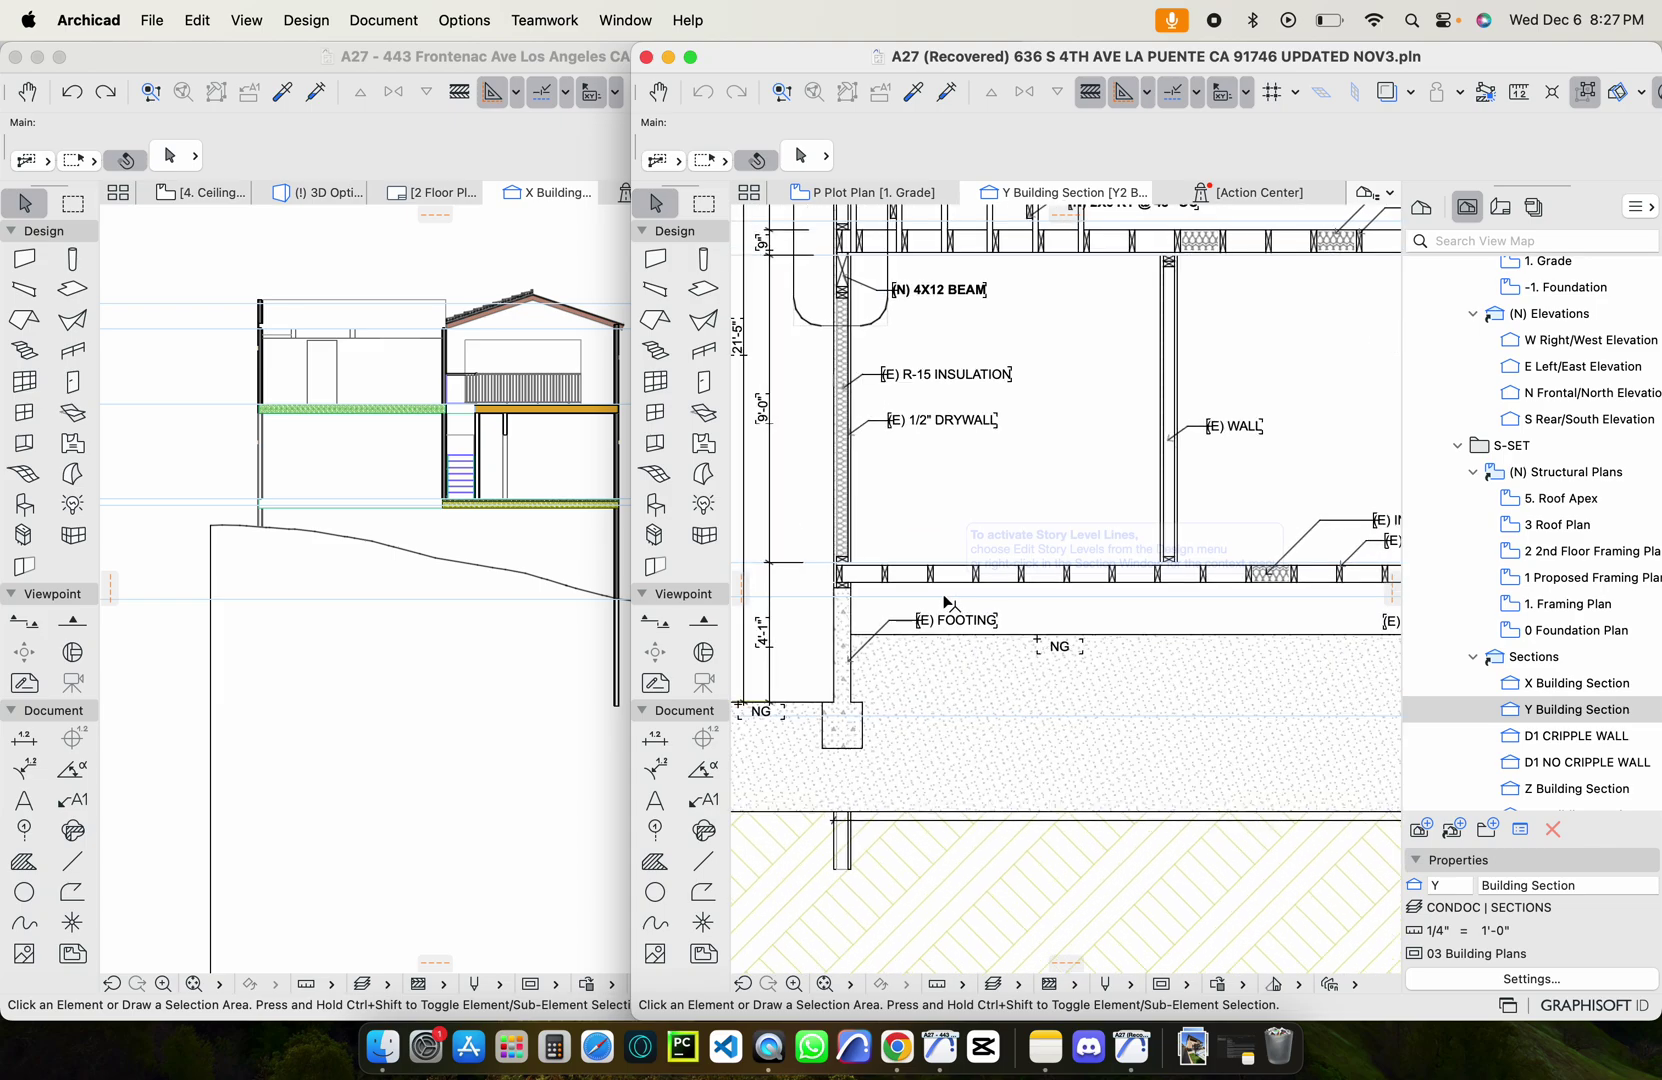
scroll(943, 588, down, 2)
scroll(945, 588, up, 2)
scroll(945, 588, right, 2)
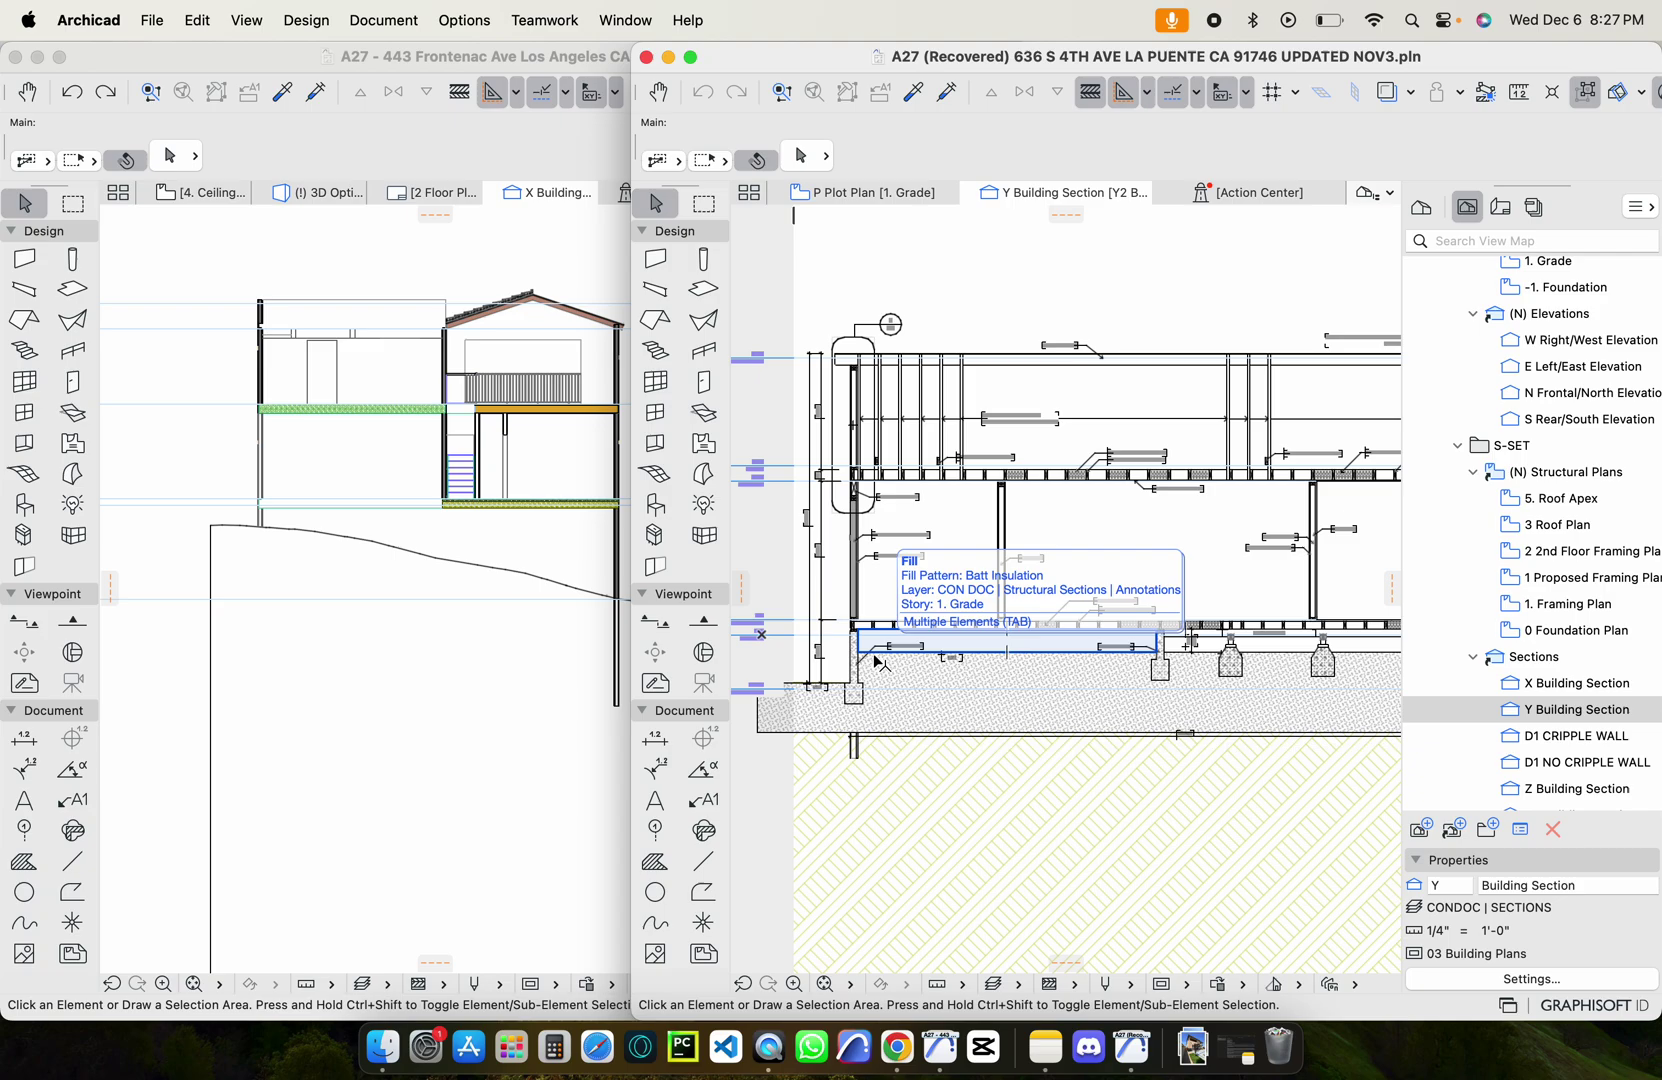
scroll(877, 660, up, 3)
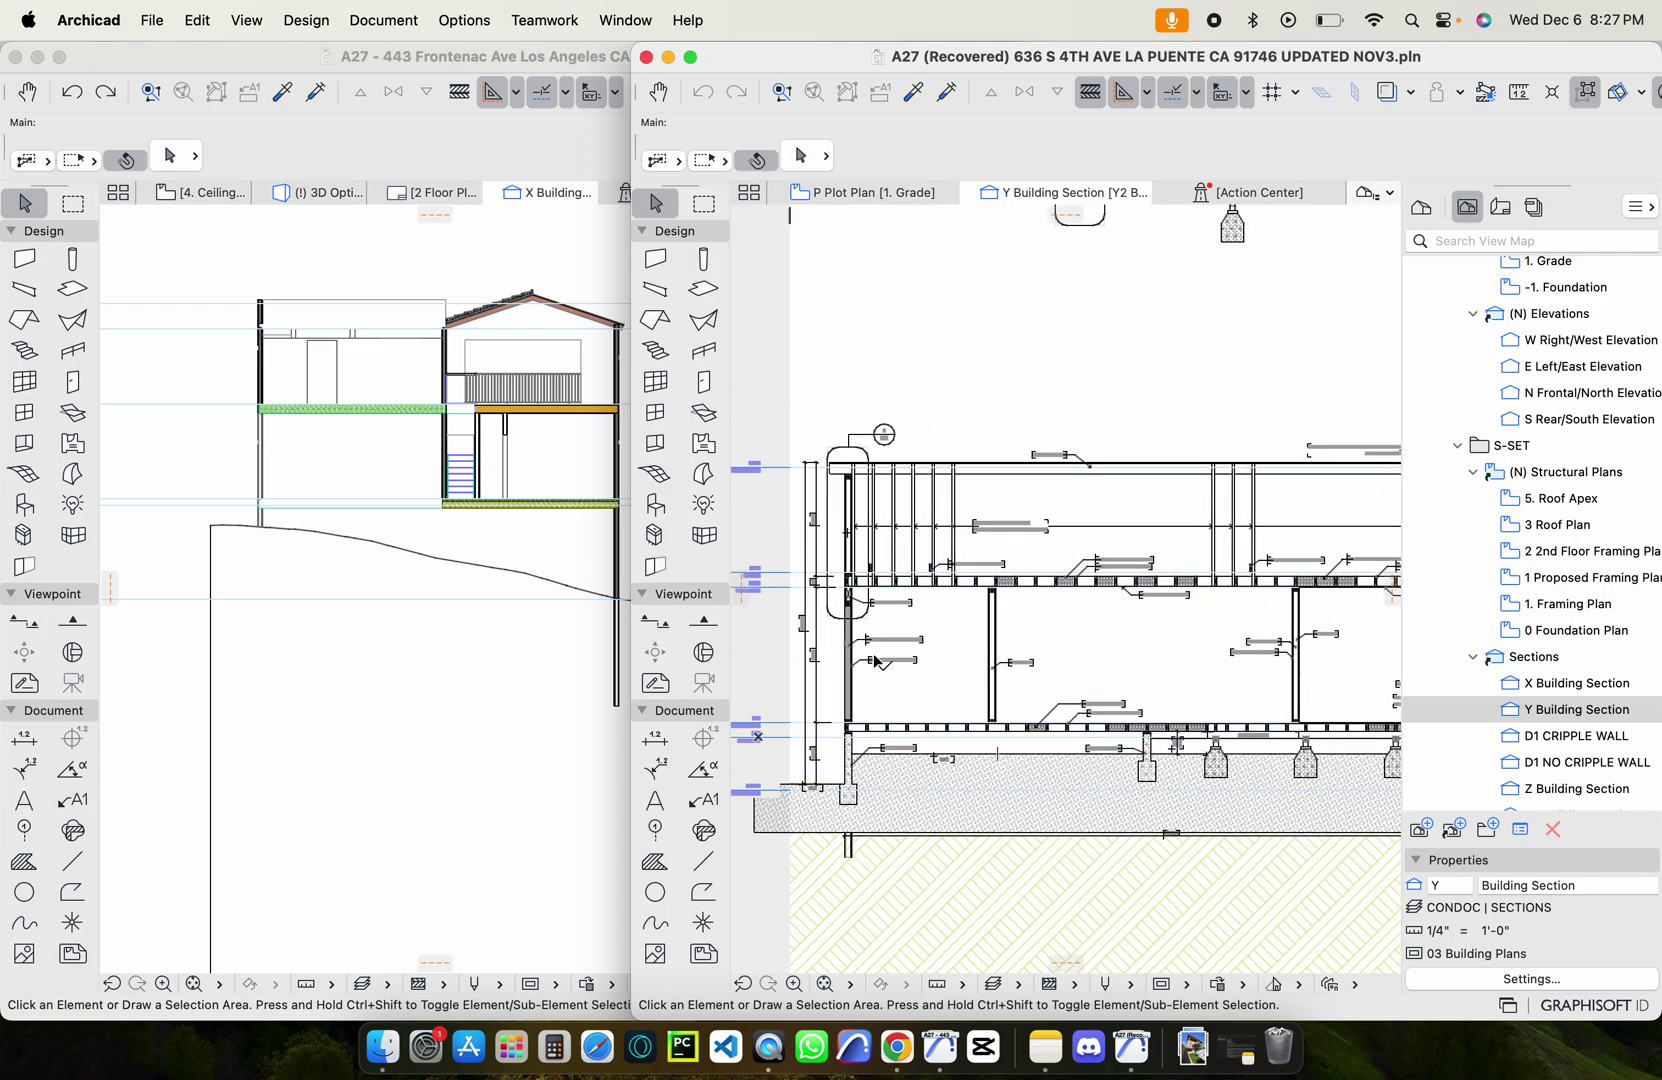
scroll(876, 661, down, 1)
ctrl+scroll(873, 467, up, 4)
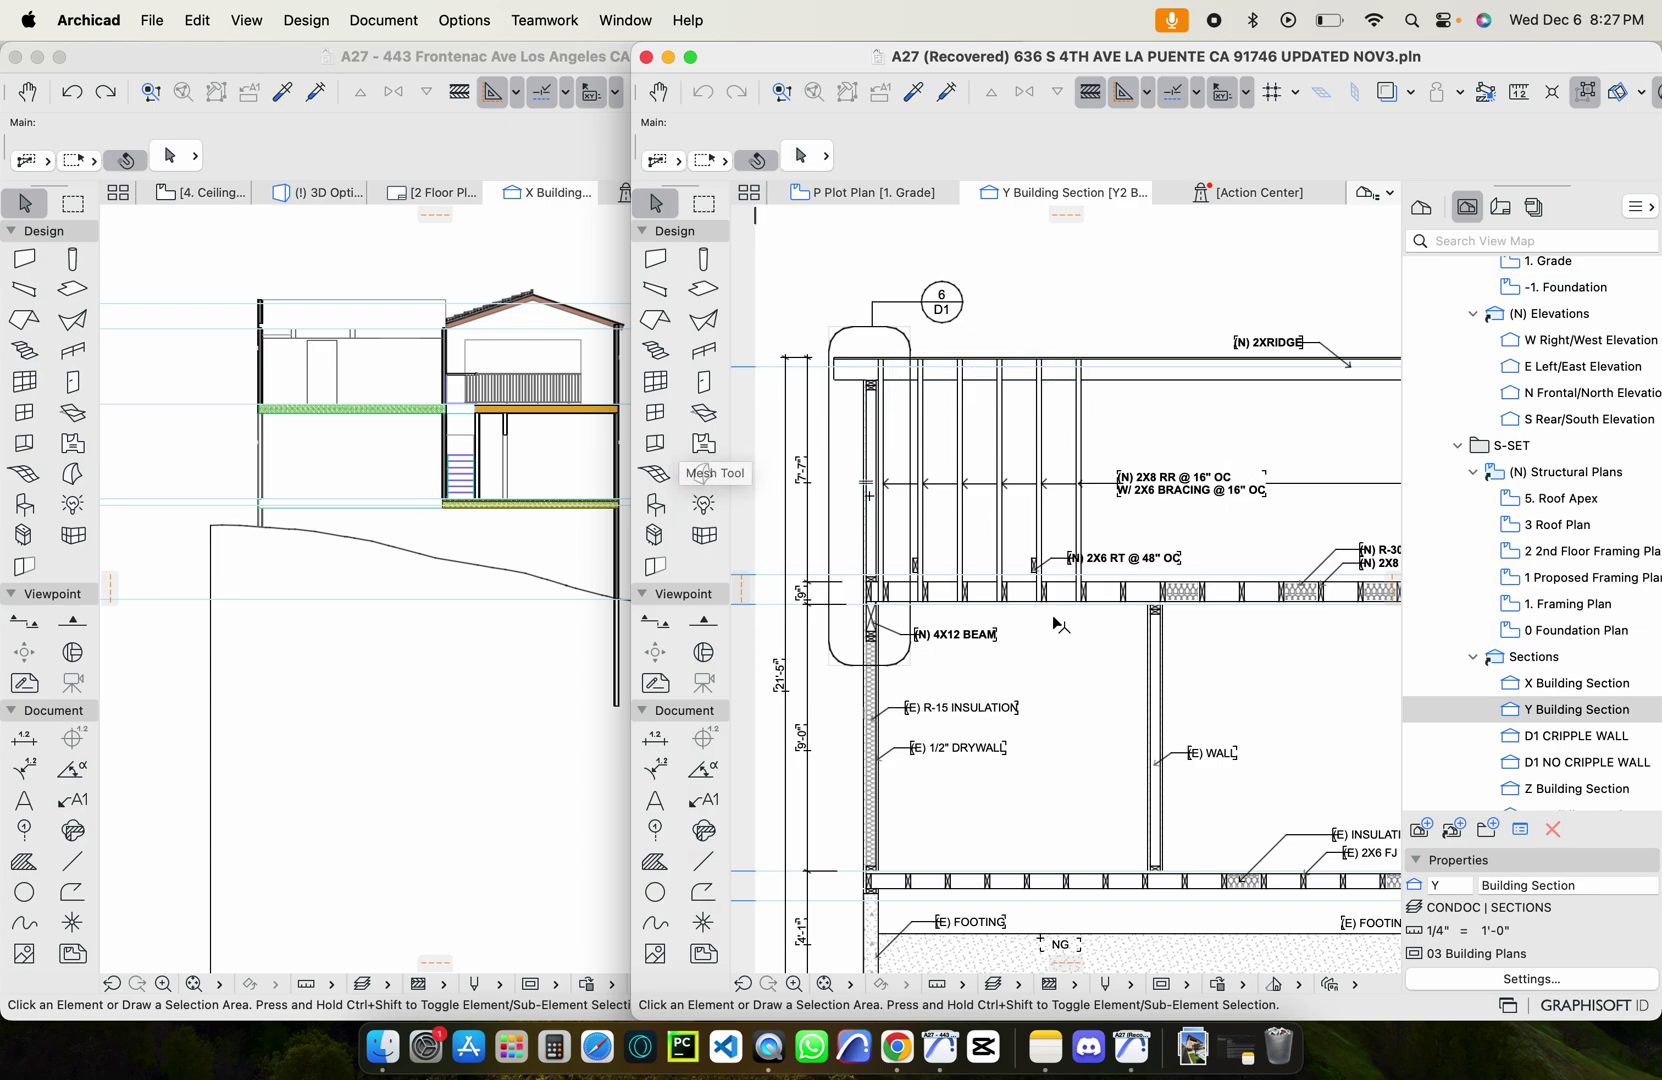
Select the (E) R-15 INSULATION label, then return to the Frontenac X Building Section 1
click(933, 713)
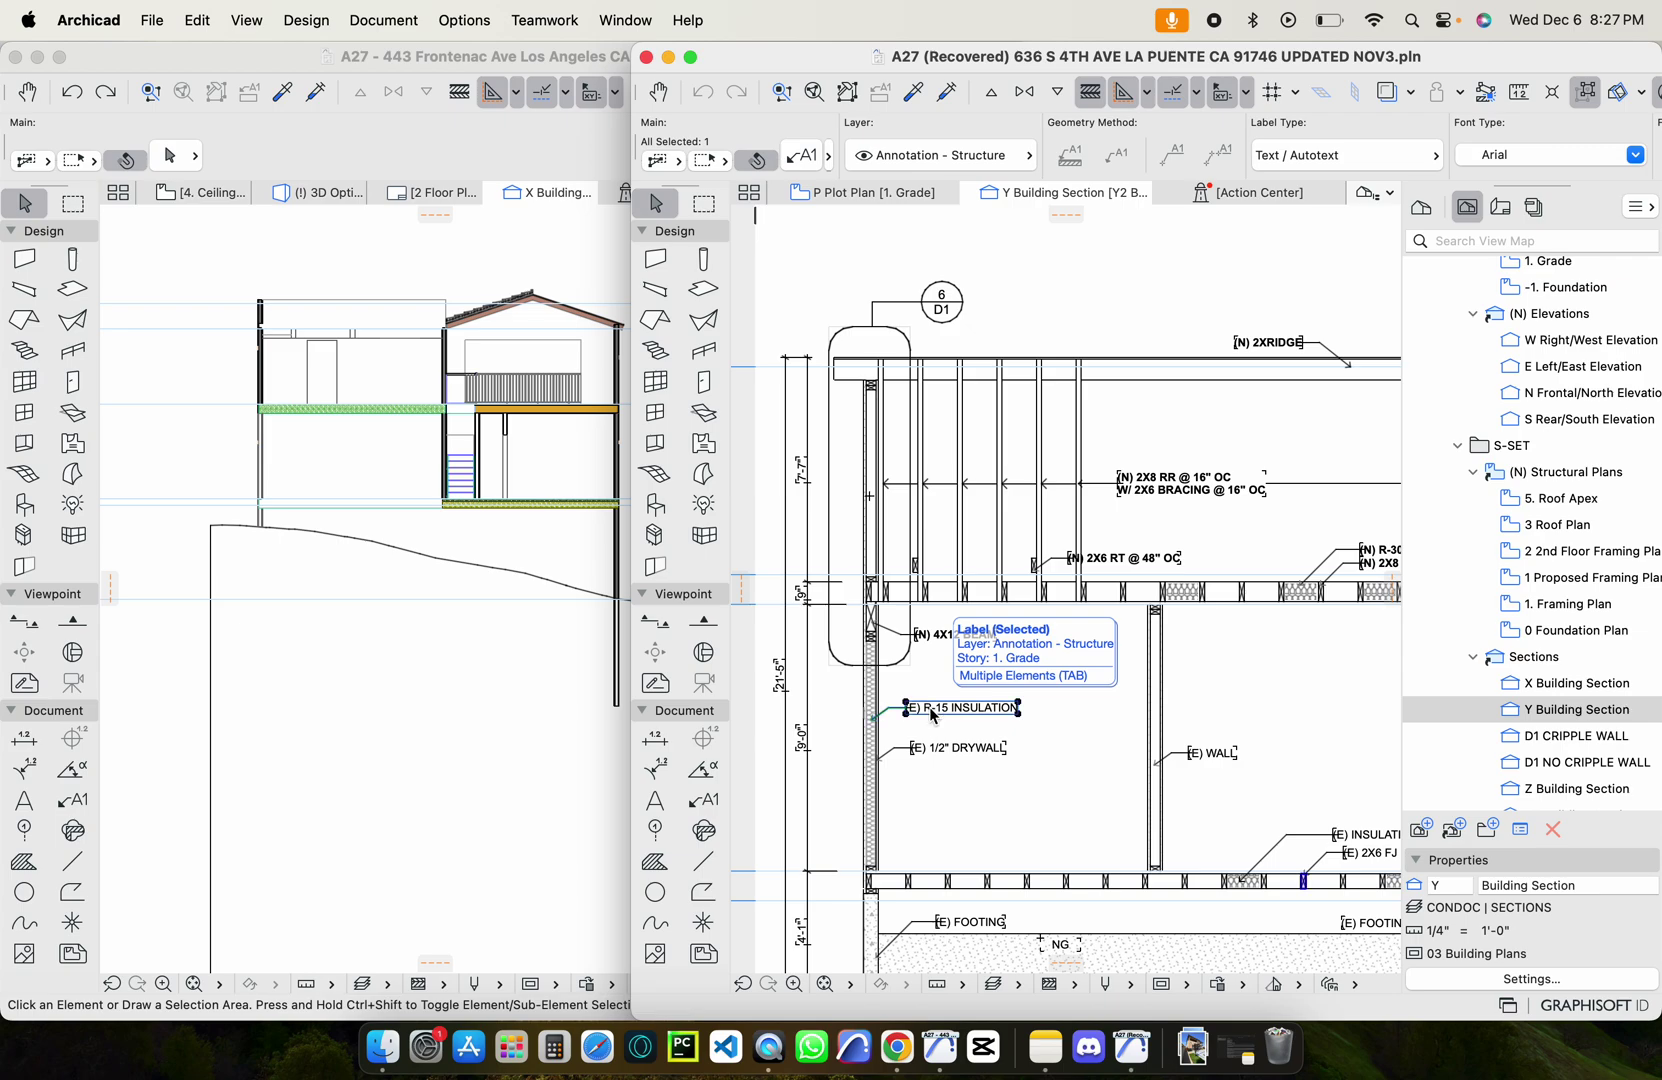
scroll(920, 725, down, 2)
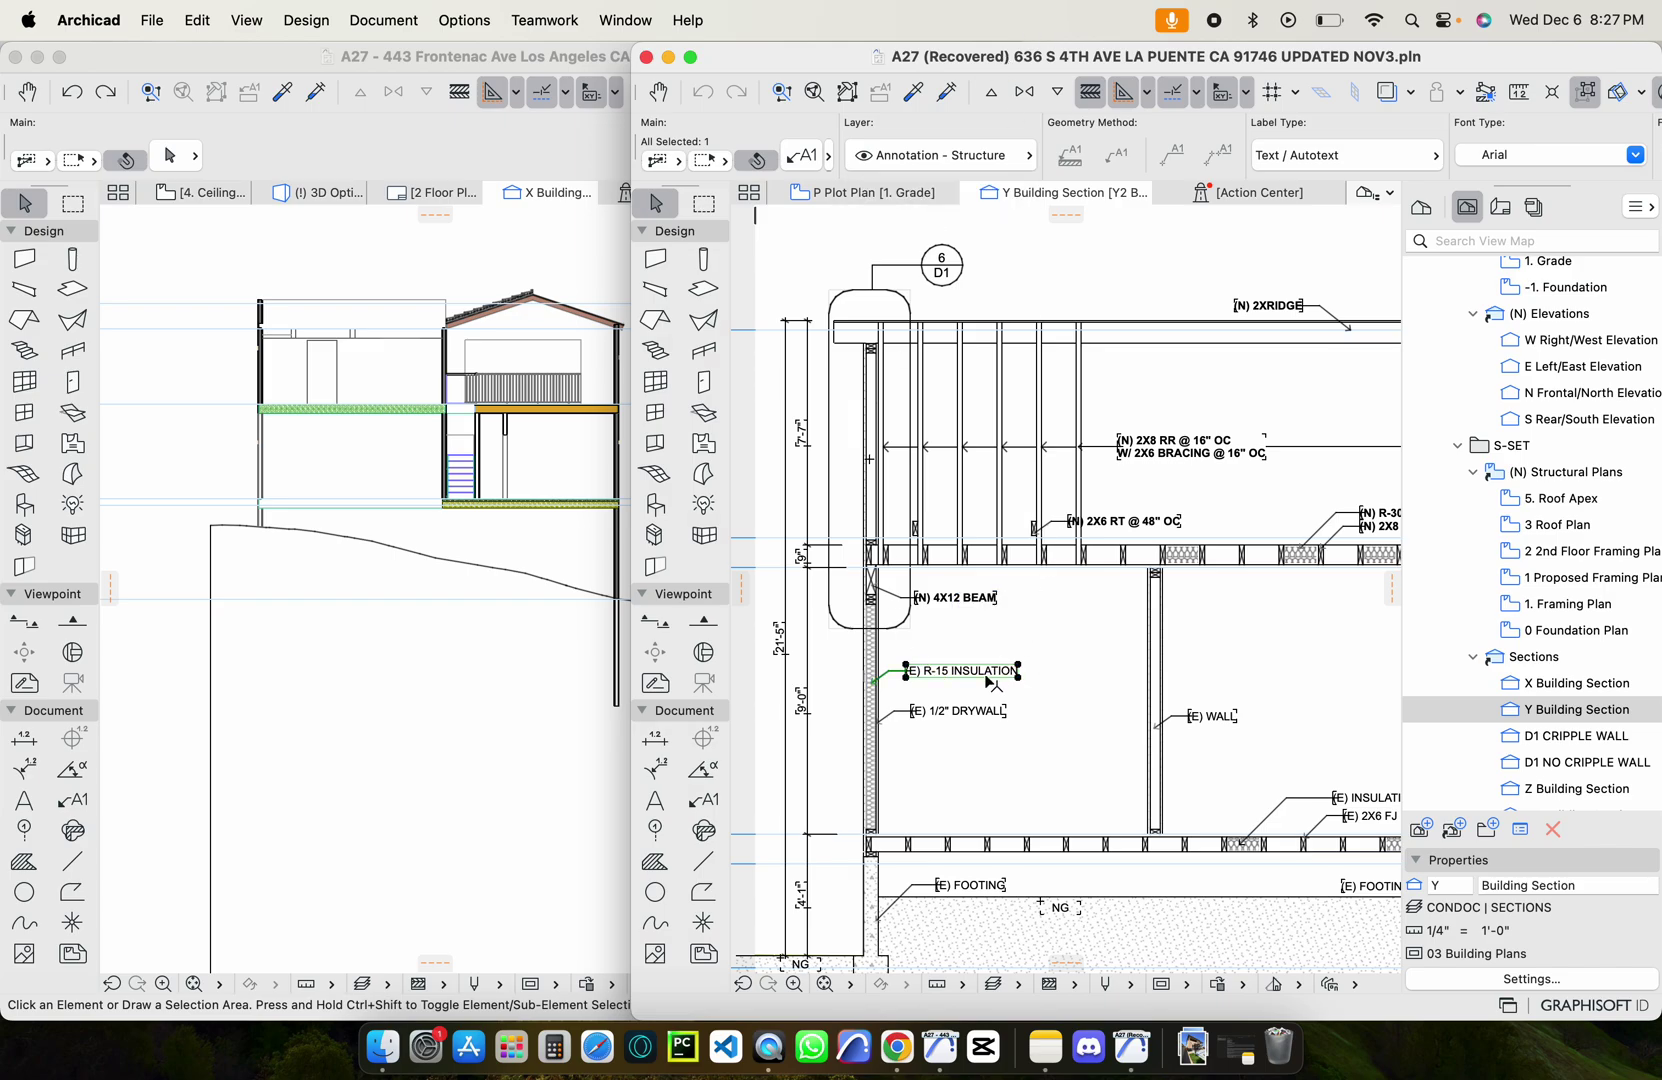
scroll(905, 677, up, 5)
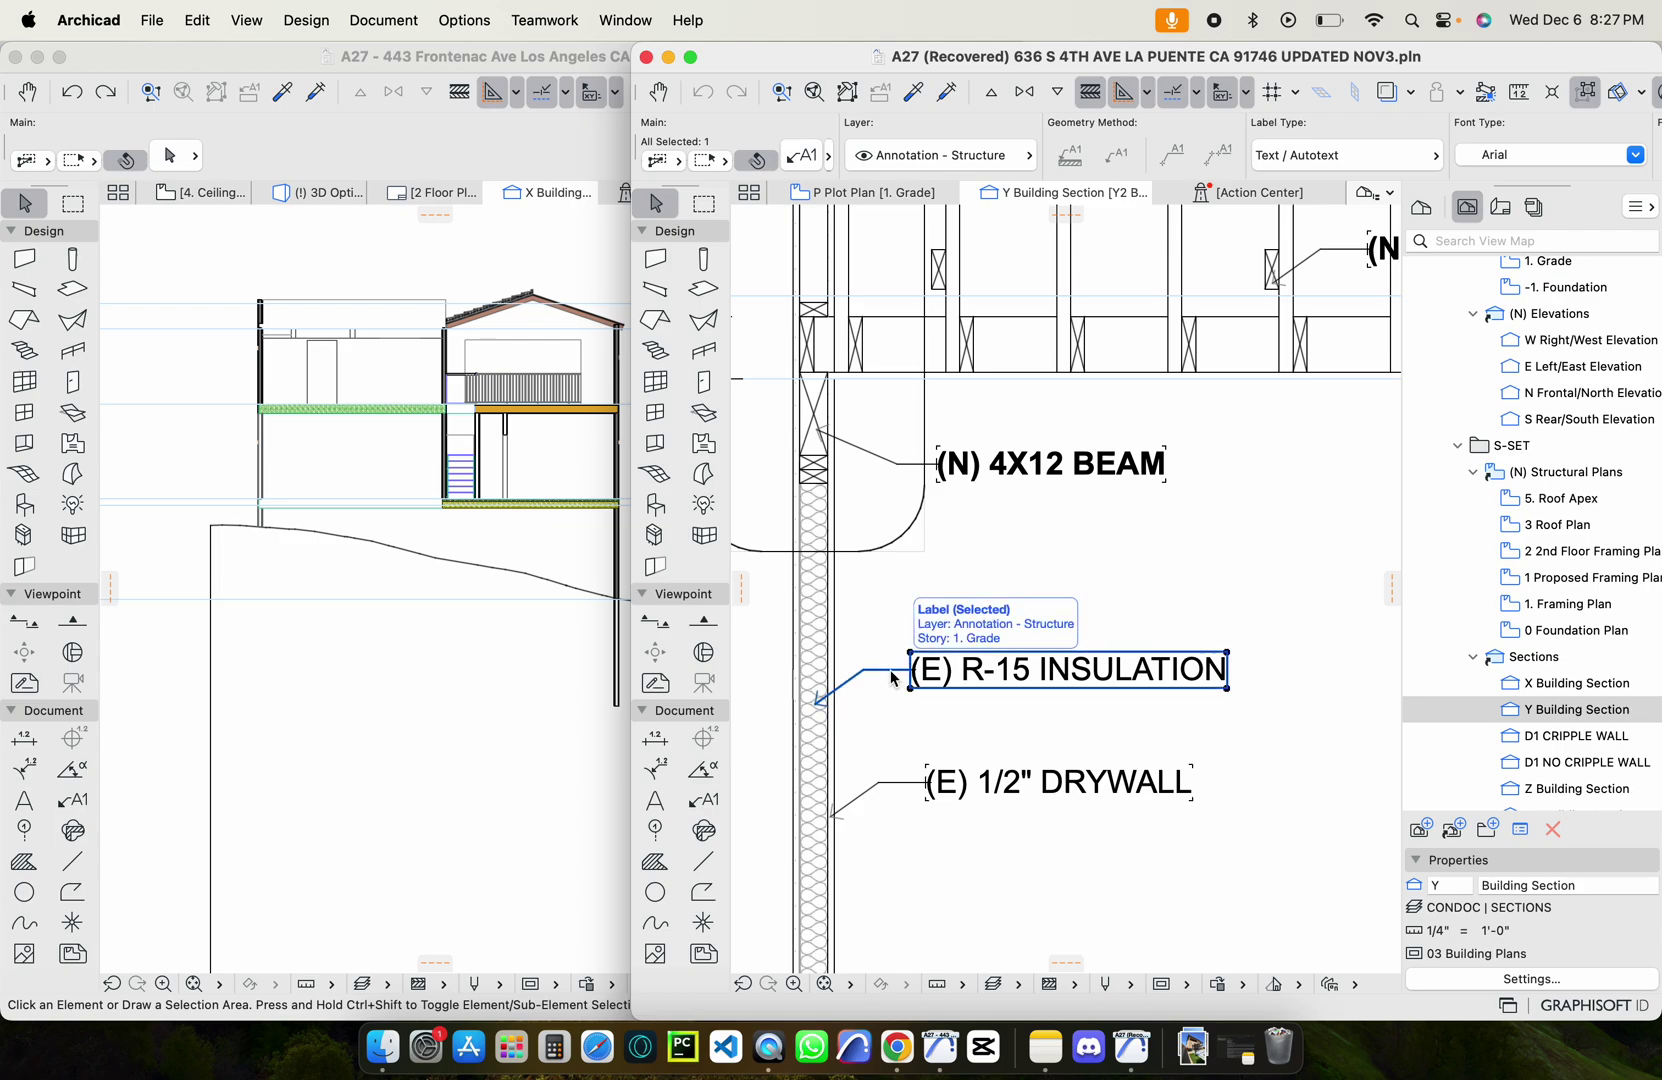
Paste the copied R-15 INSULATION label into the Frontenac X Building Section 1
click(197, 452)
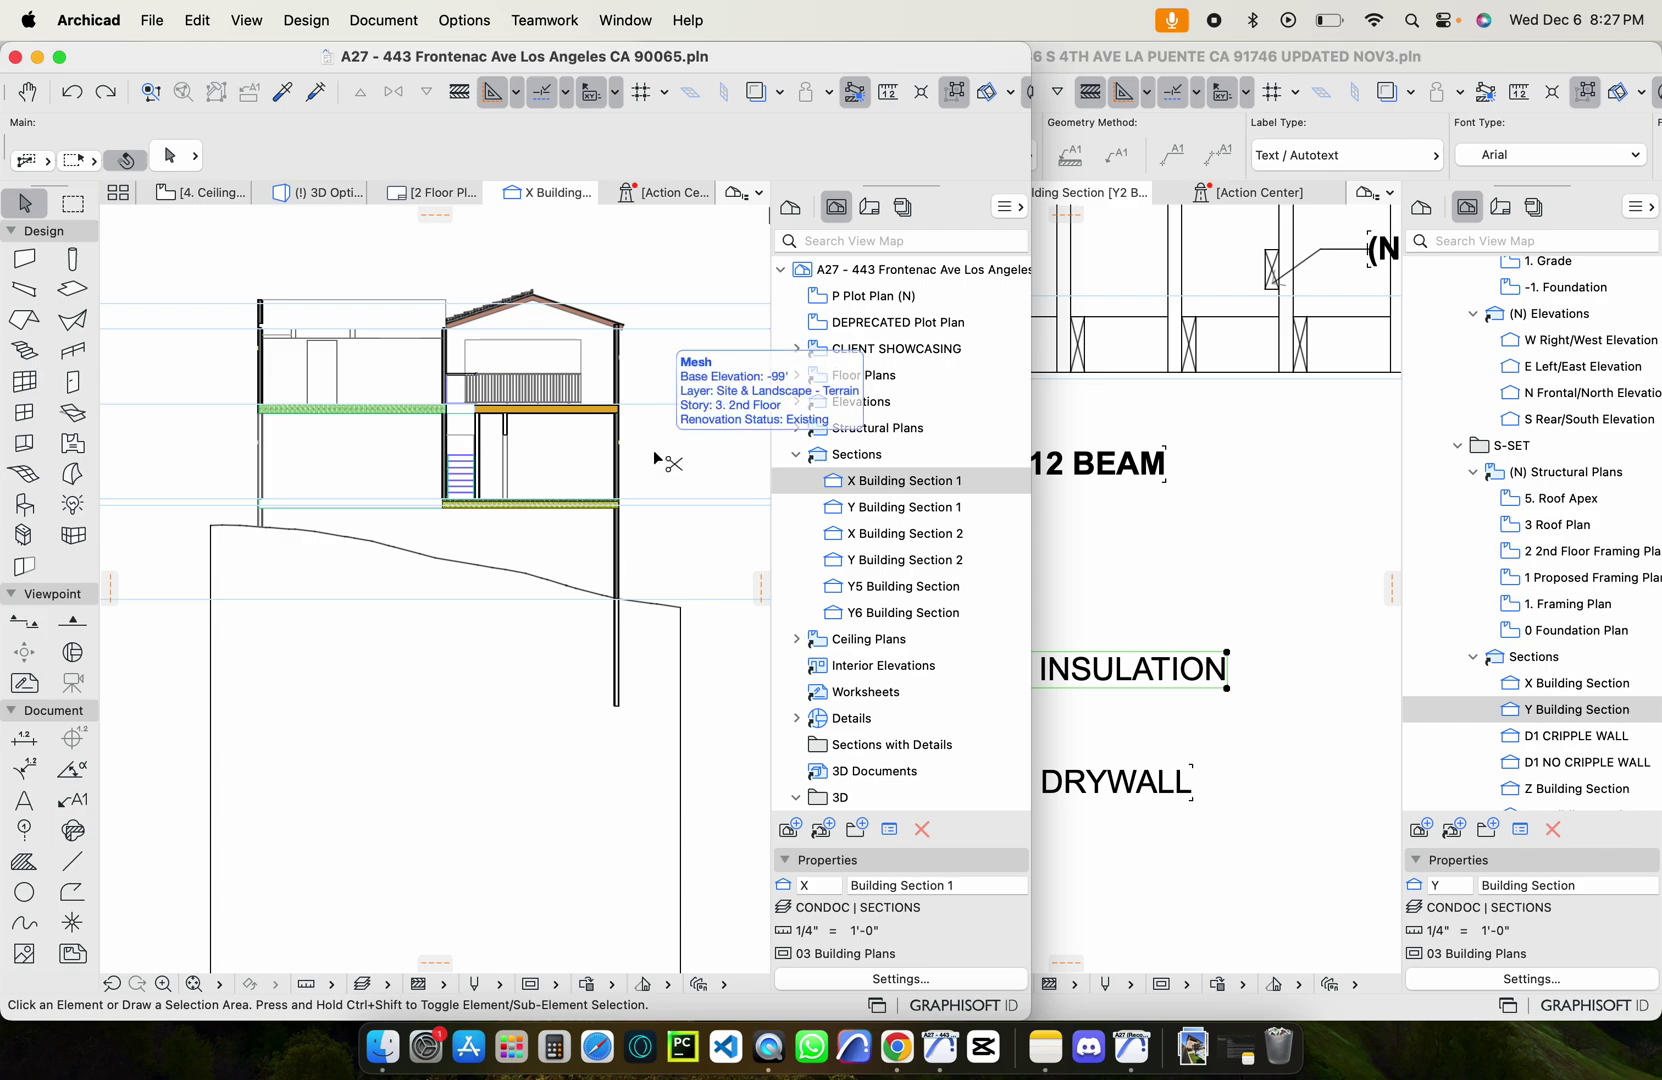
key(super+v)
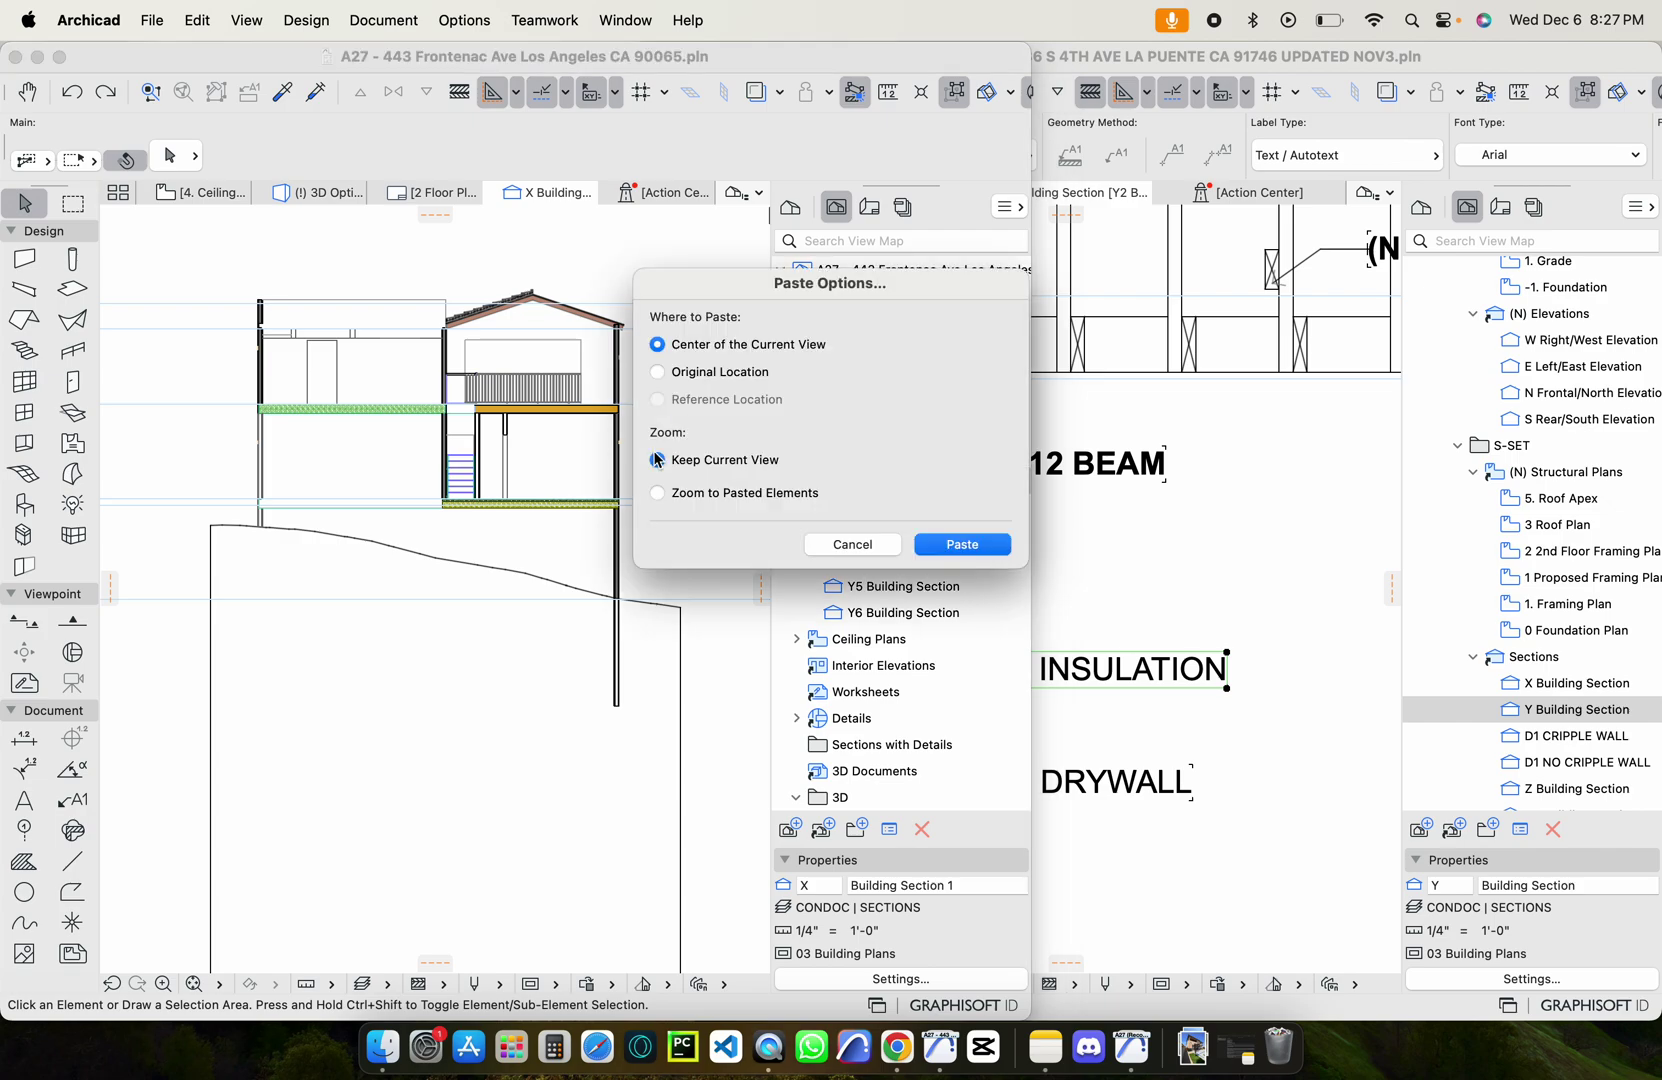
click(962, 543)
scroll(452, 590, up, 3)
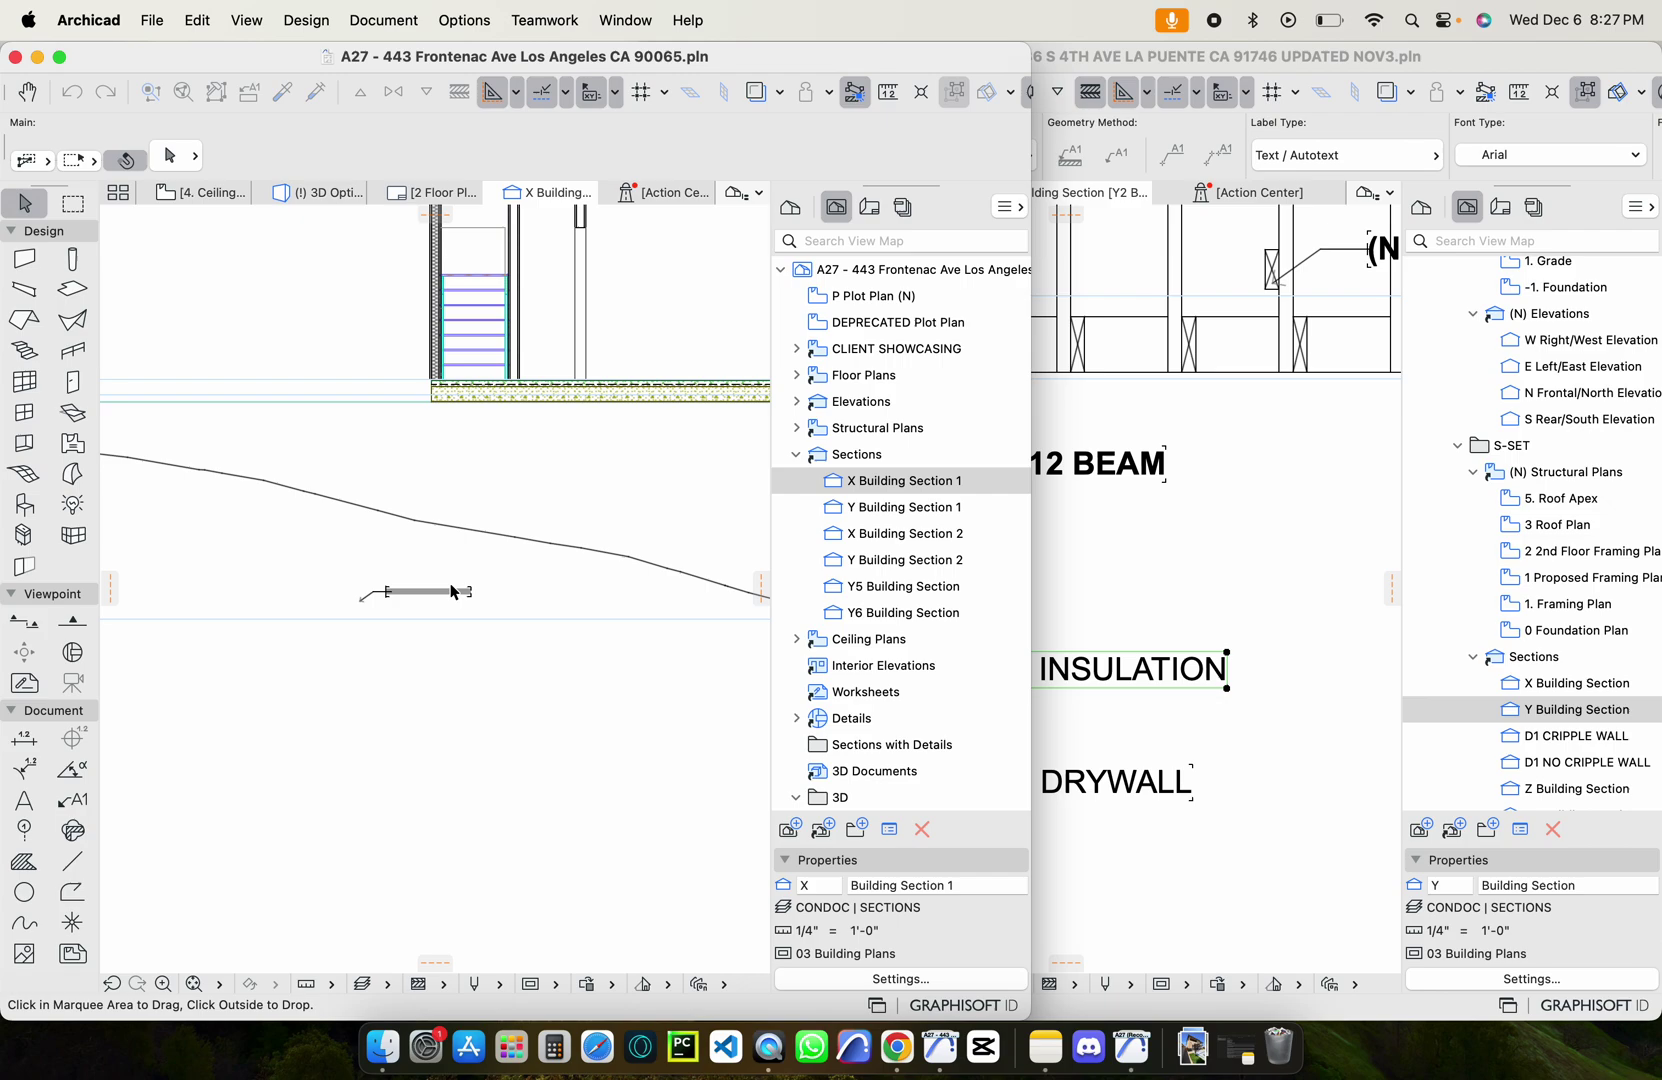
Move the pasted insulation label up above the roof and select it
click(452, 590)
scroll(438, 625, down, 3)
scroll(496, 493, up, 1)
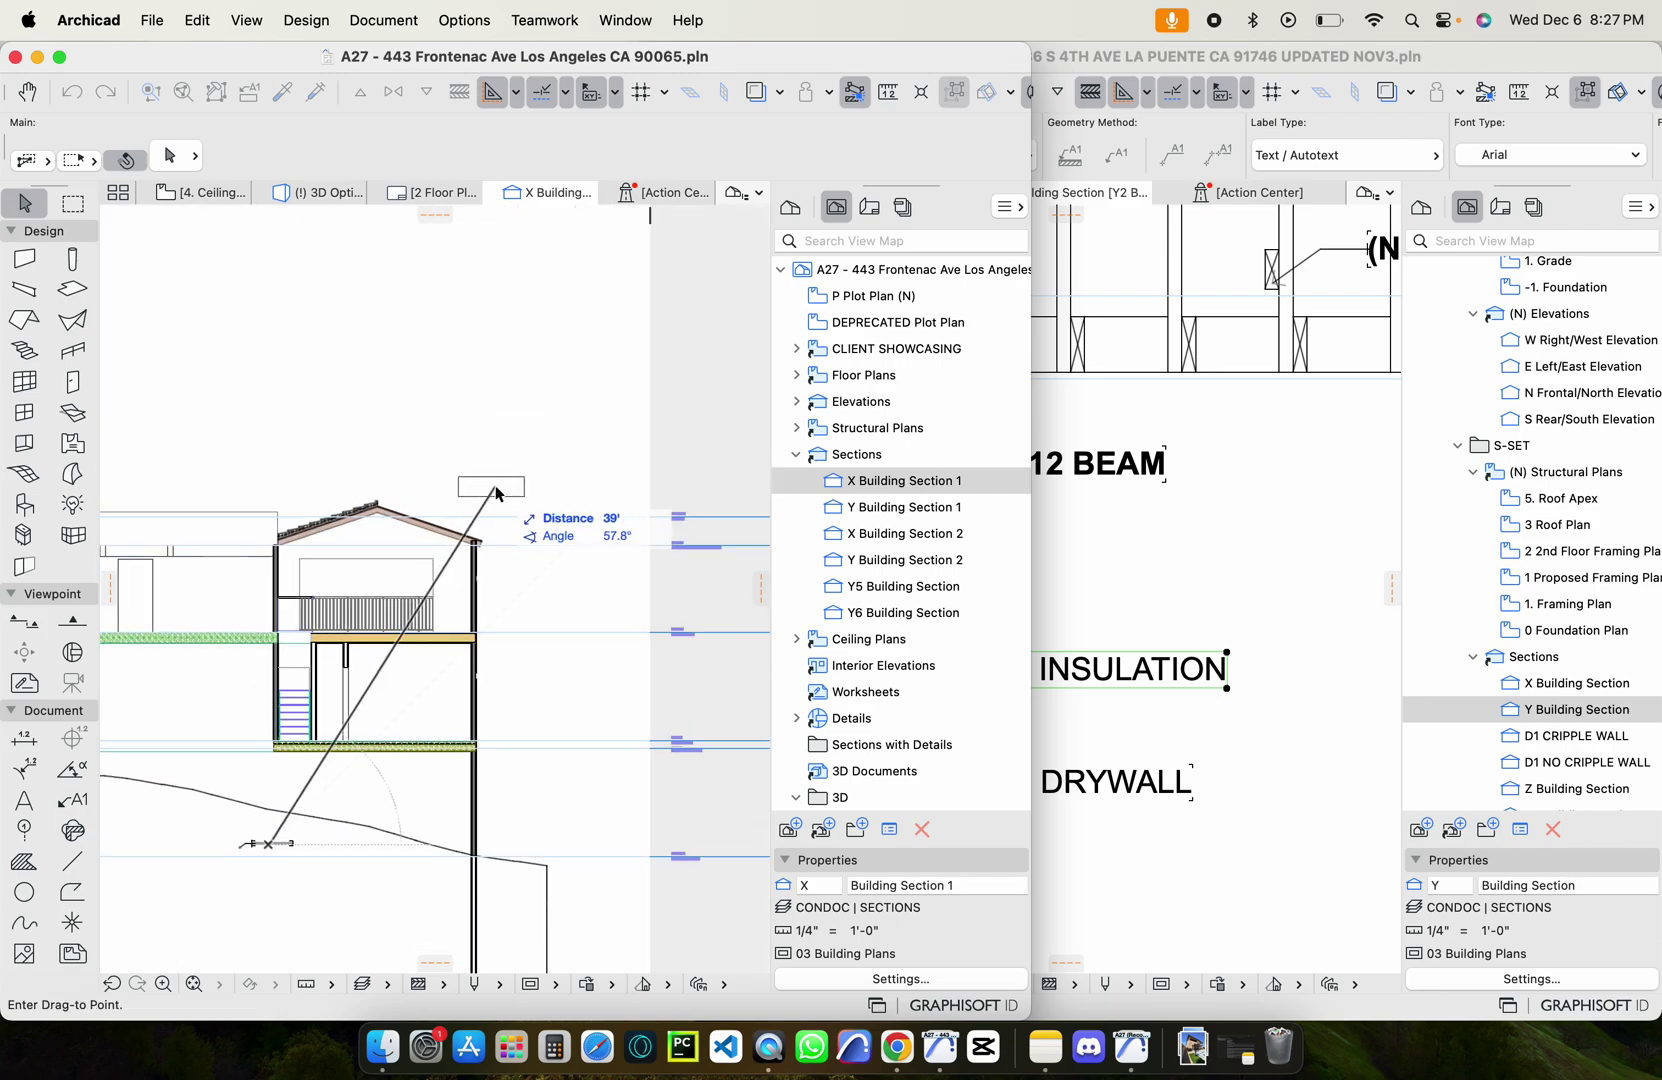
click(496, 493)
click(467, 440)
scroll(485, 472, up, 3)
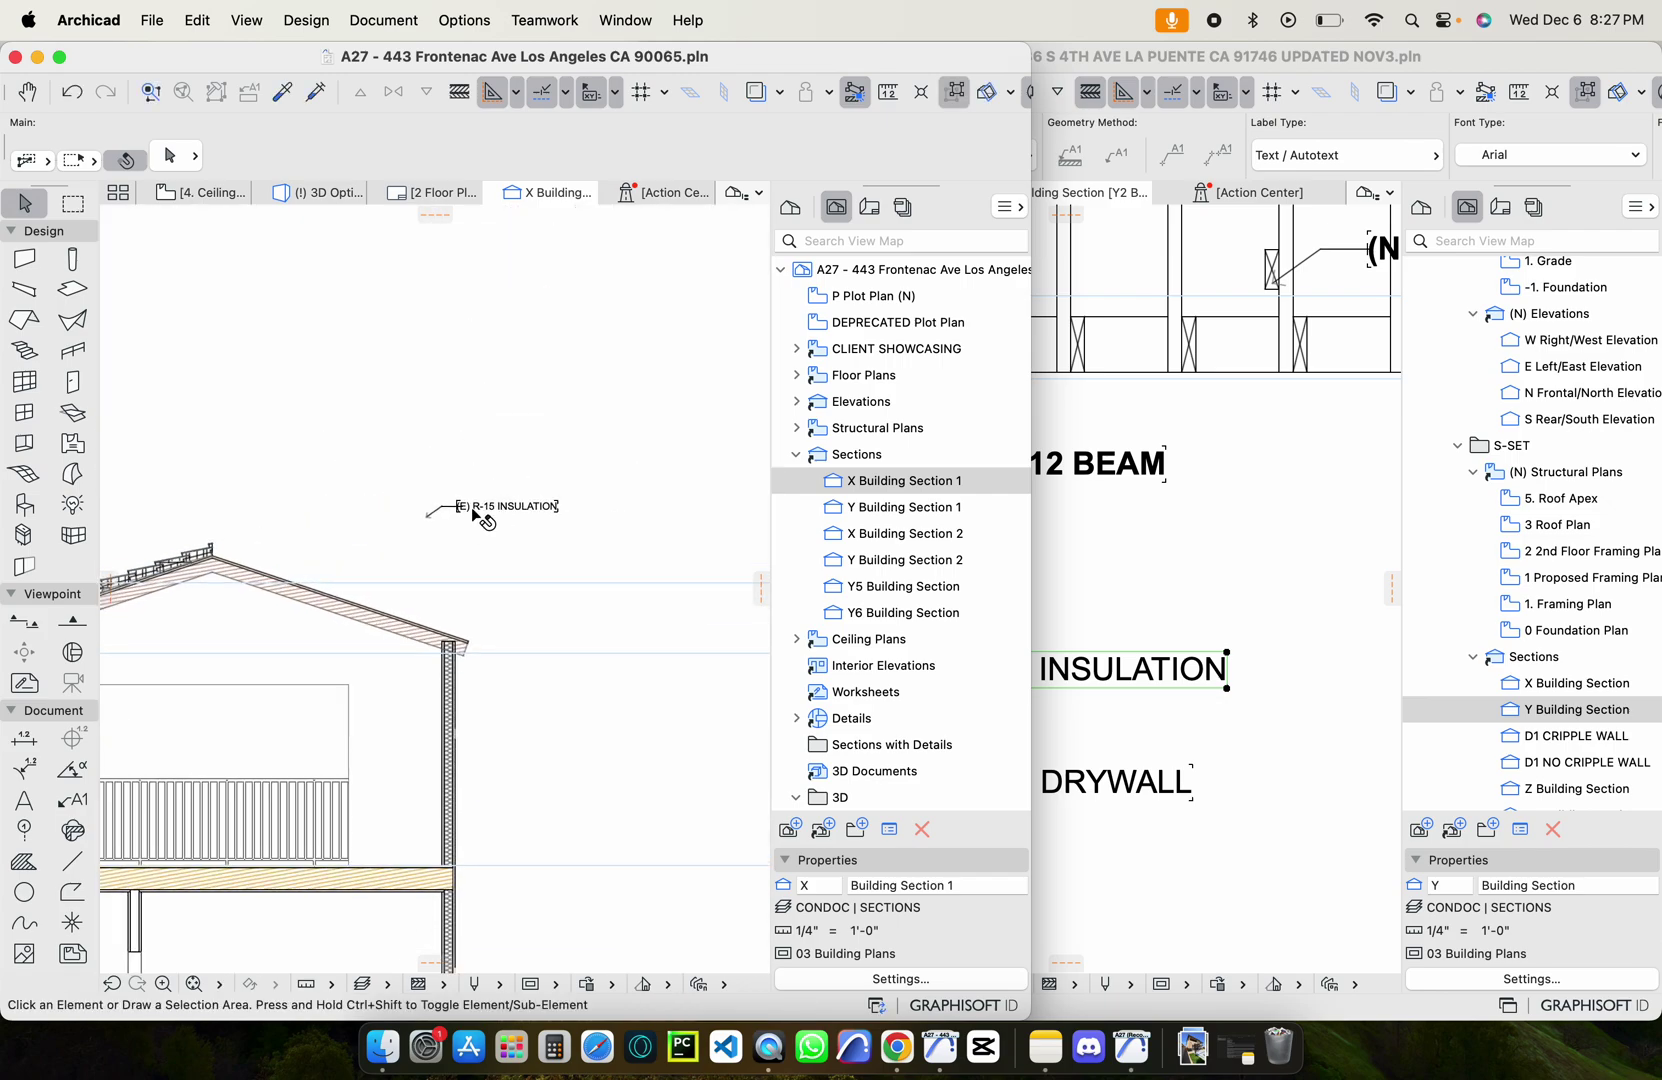
click(474, 511)
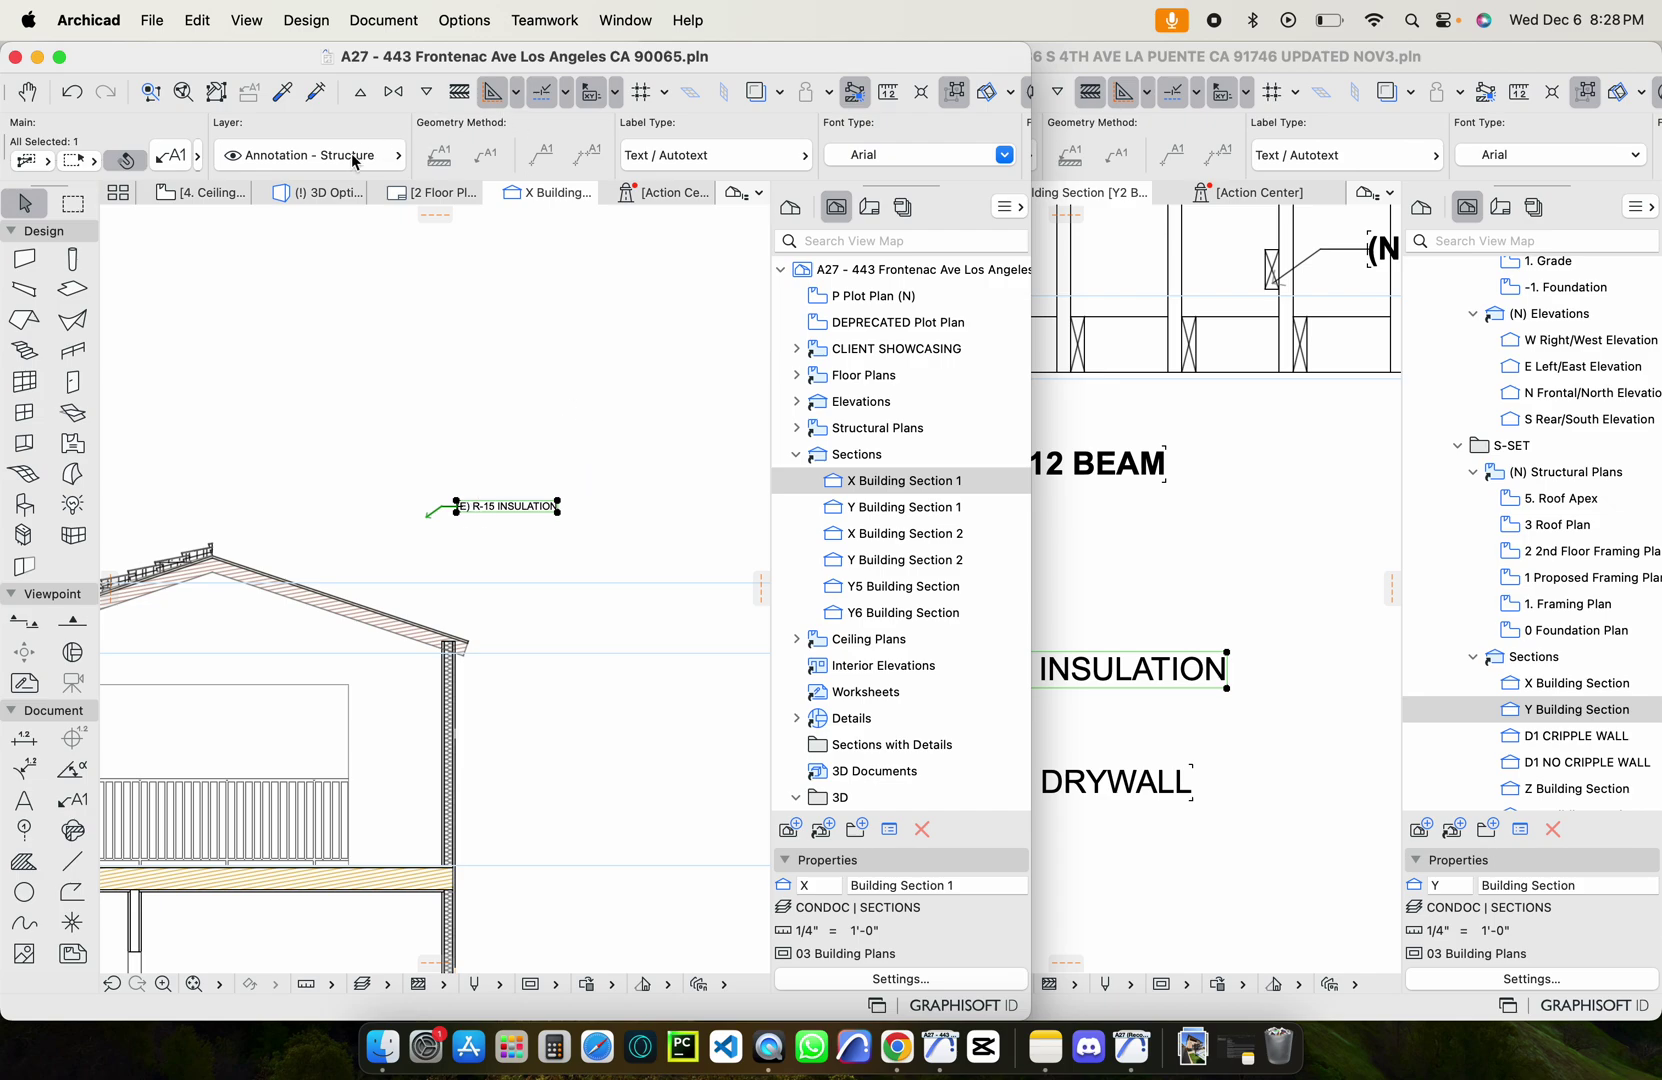
Check the label's layer list in the La Puente project without changing it
click(1134, 519)
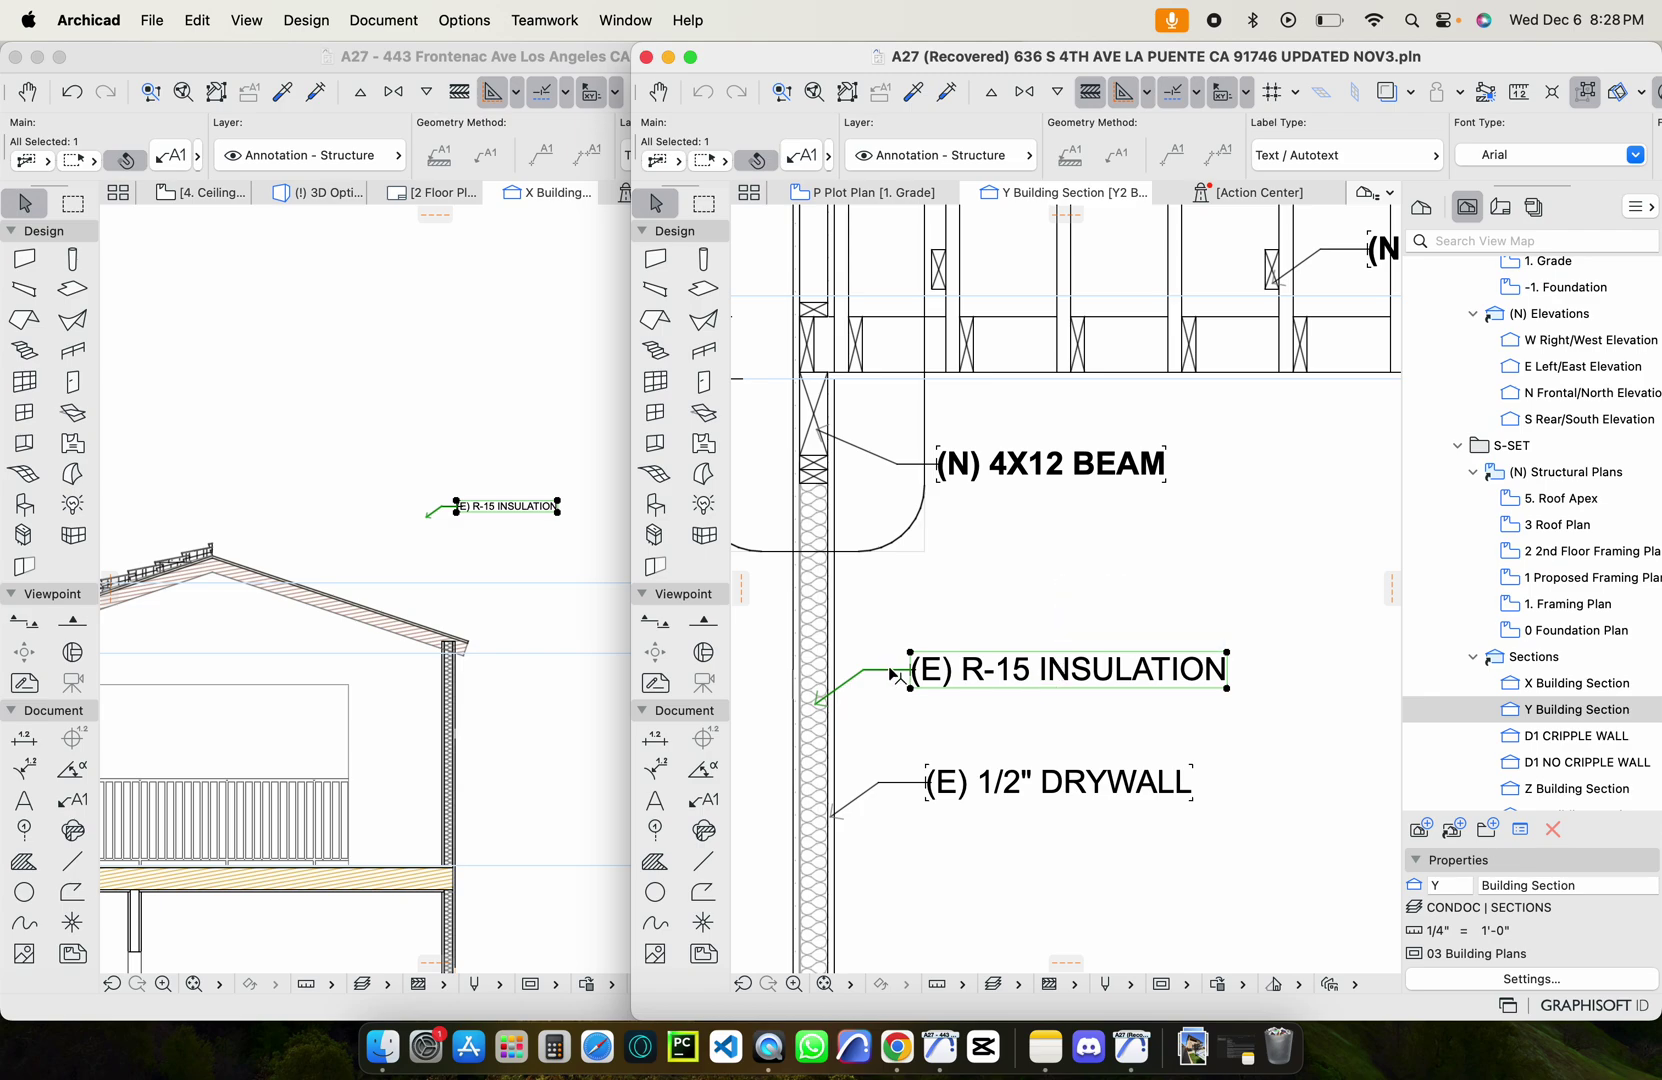
click(930, 160)
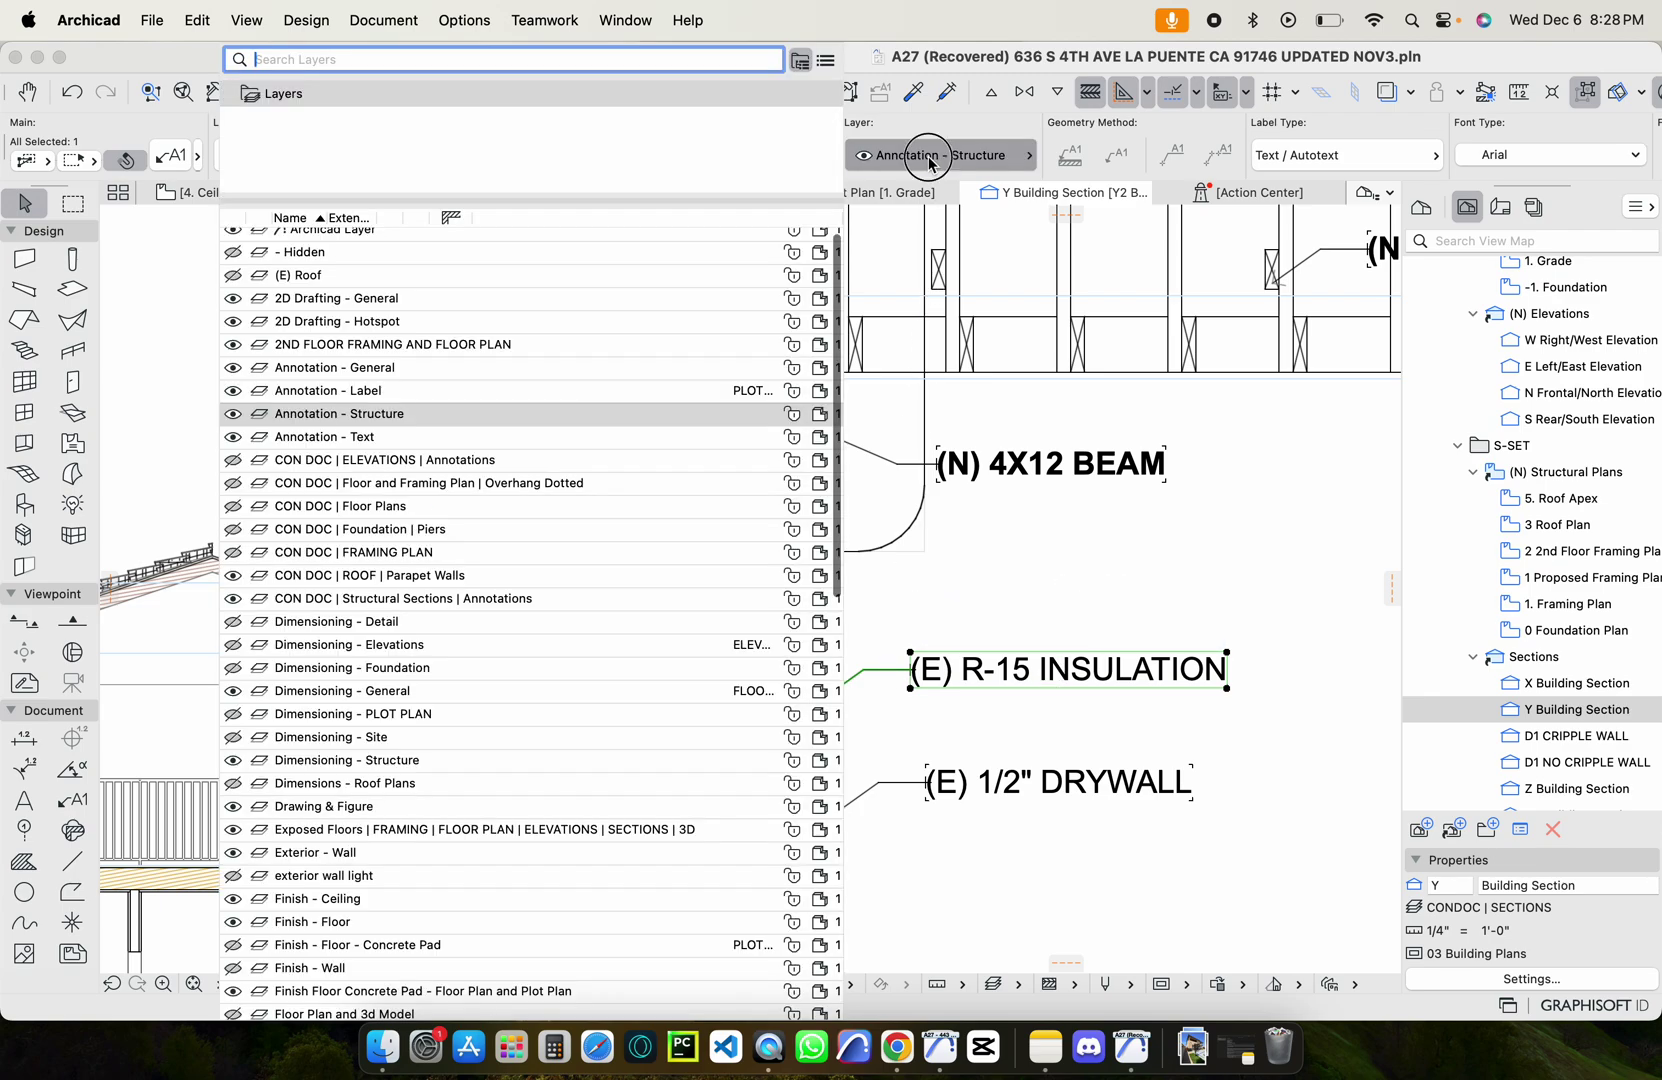
key(Escape)
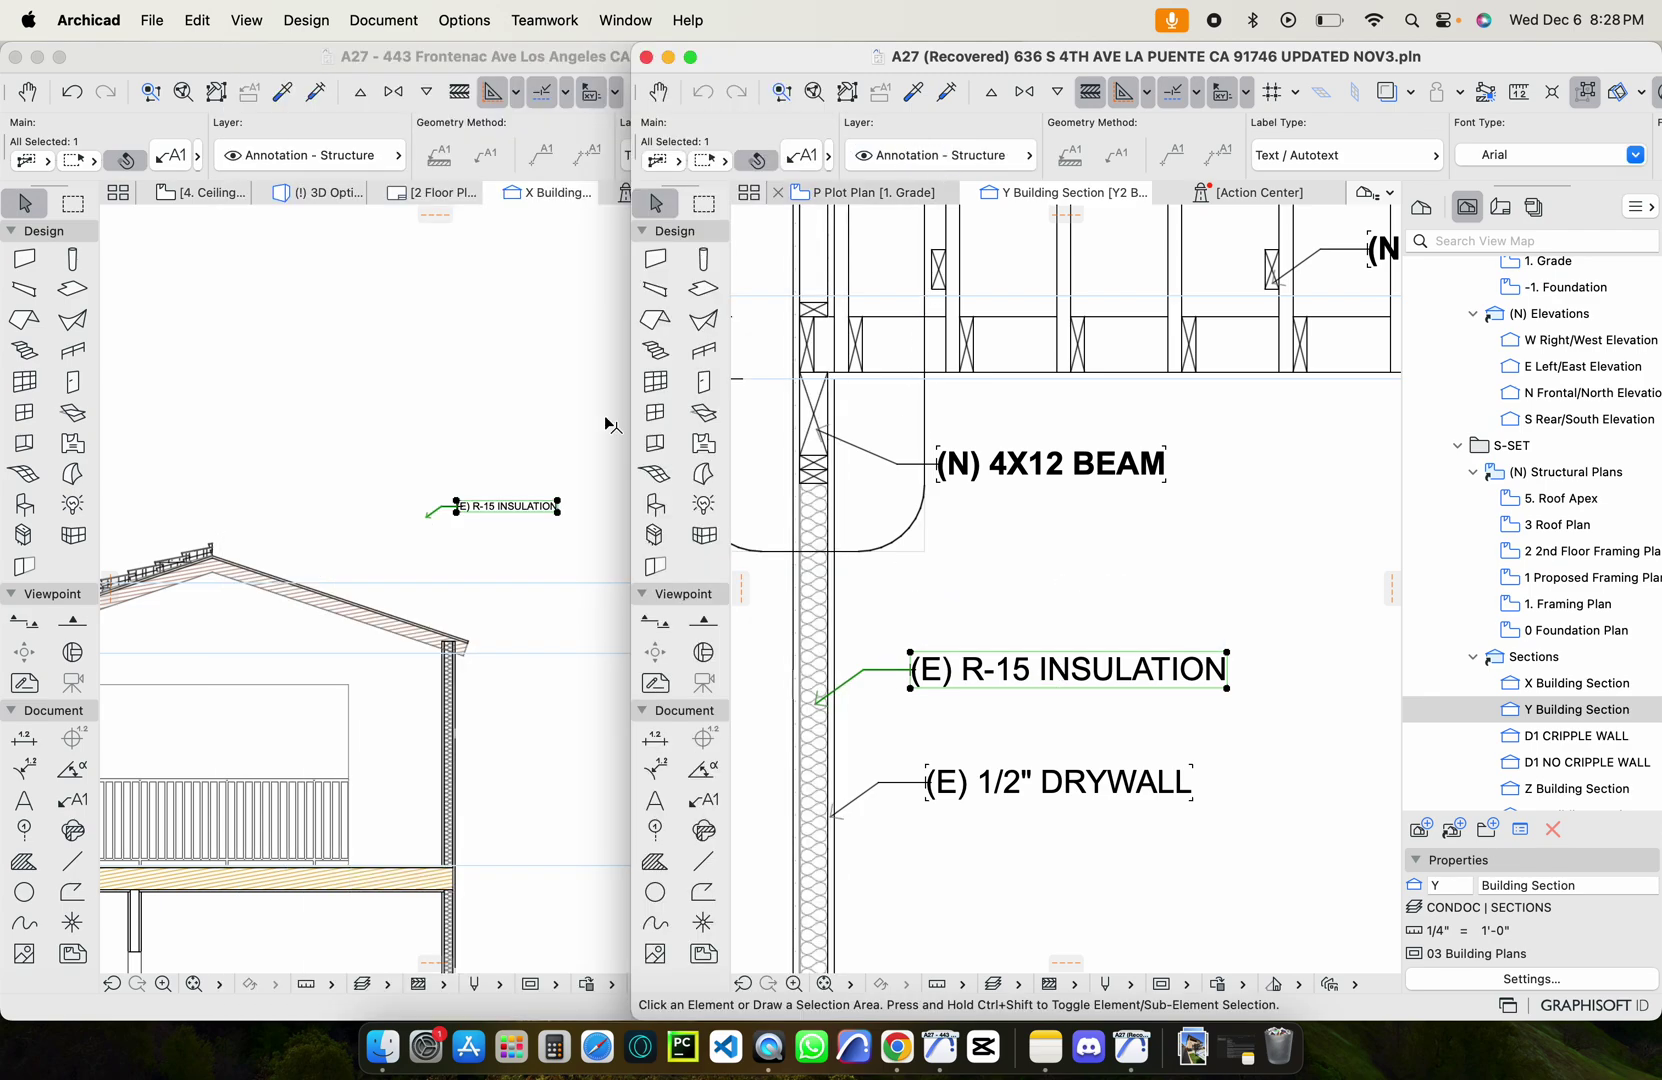
Delete the pasted R-15 INSULATION label from the Frontenac section
click(438, 521)
scroll(438, 521, up, 3)
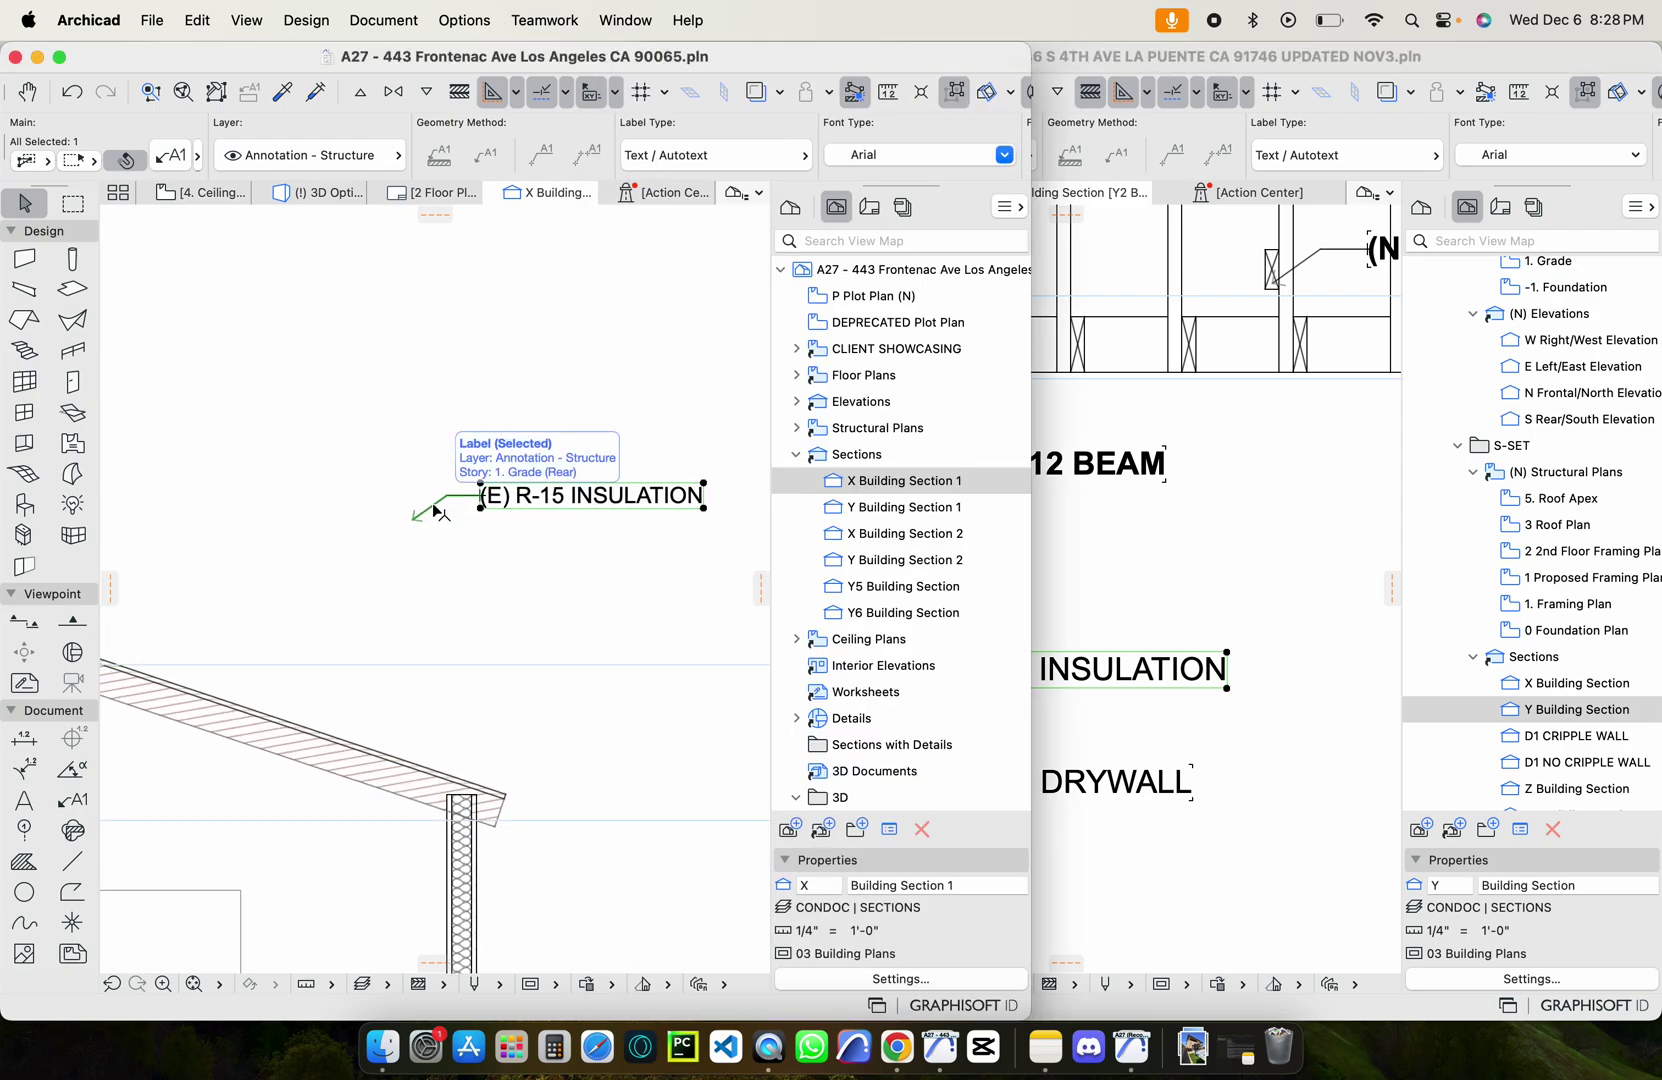
key(Delete)
scroll(434, 512, down, 3)
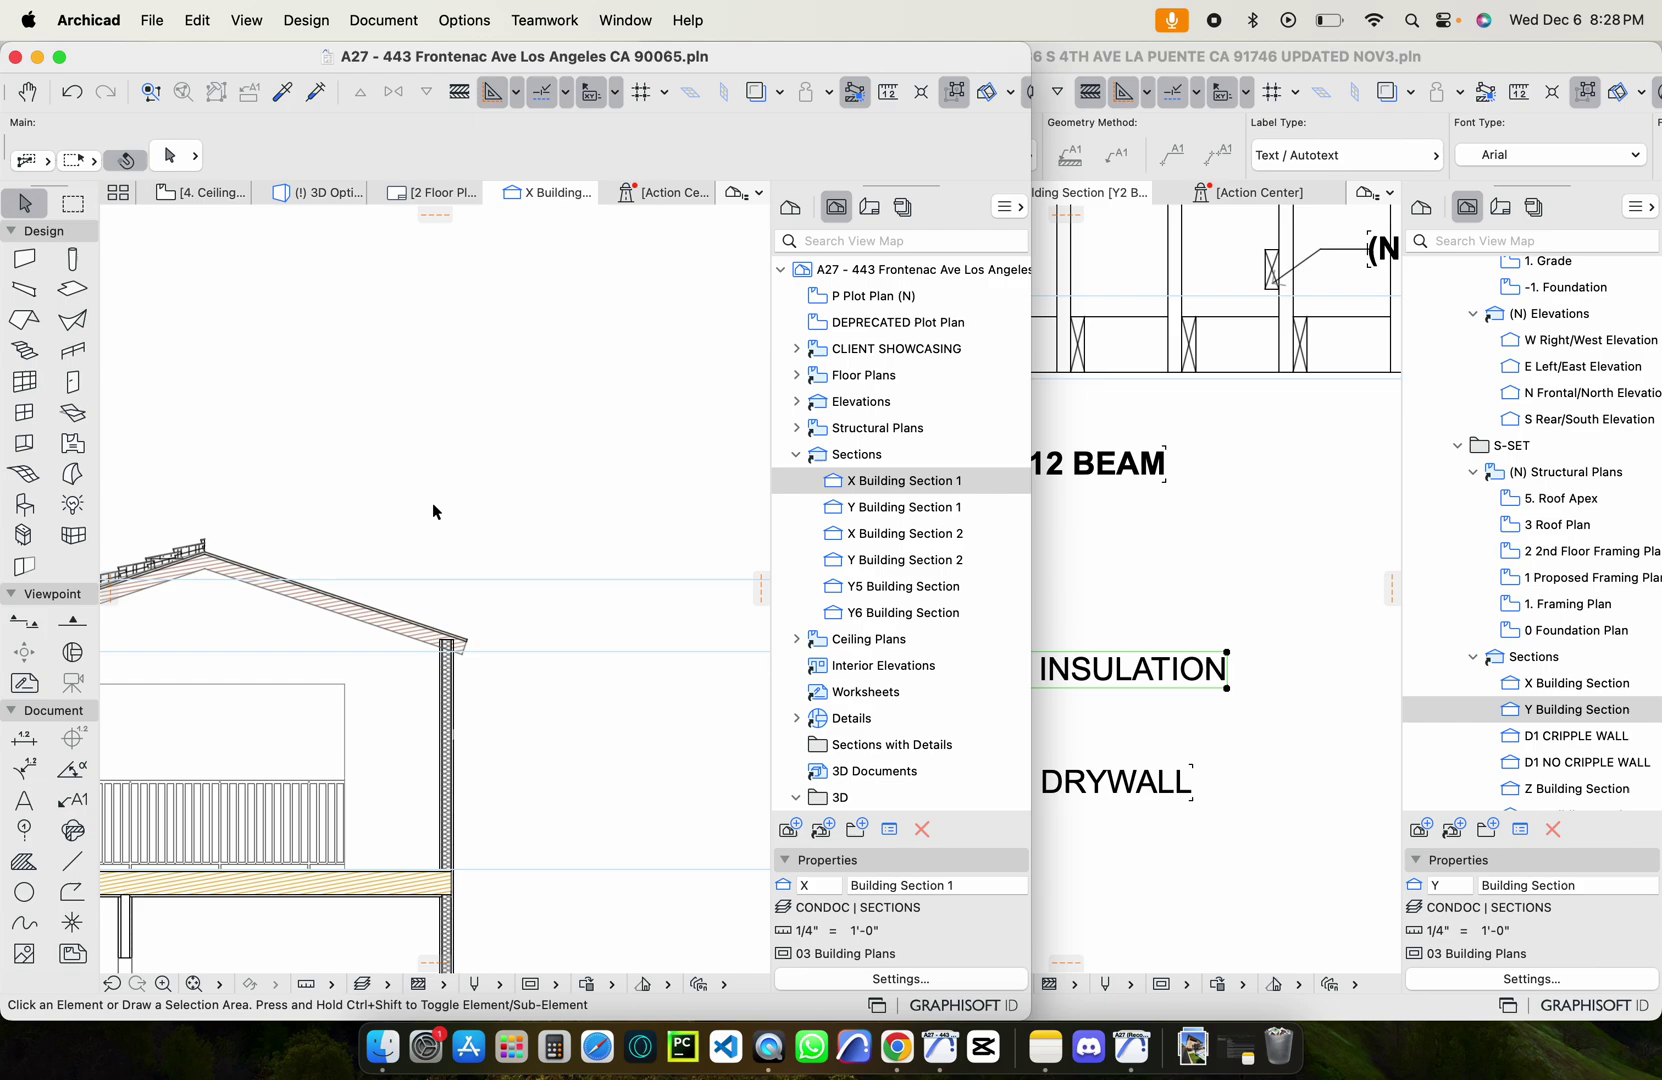
scroll(500, 494, down, 3)
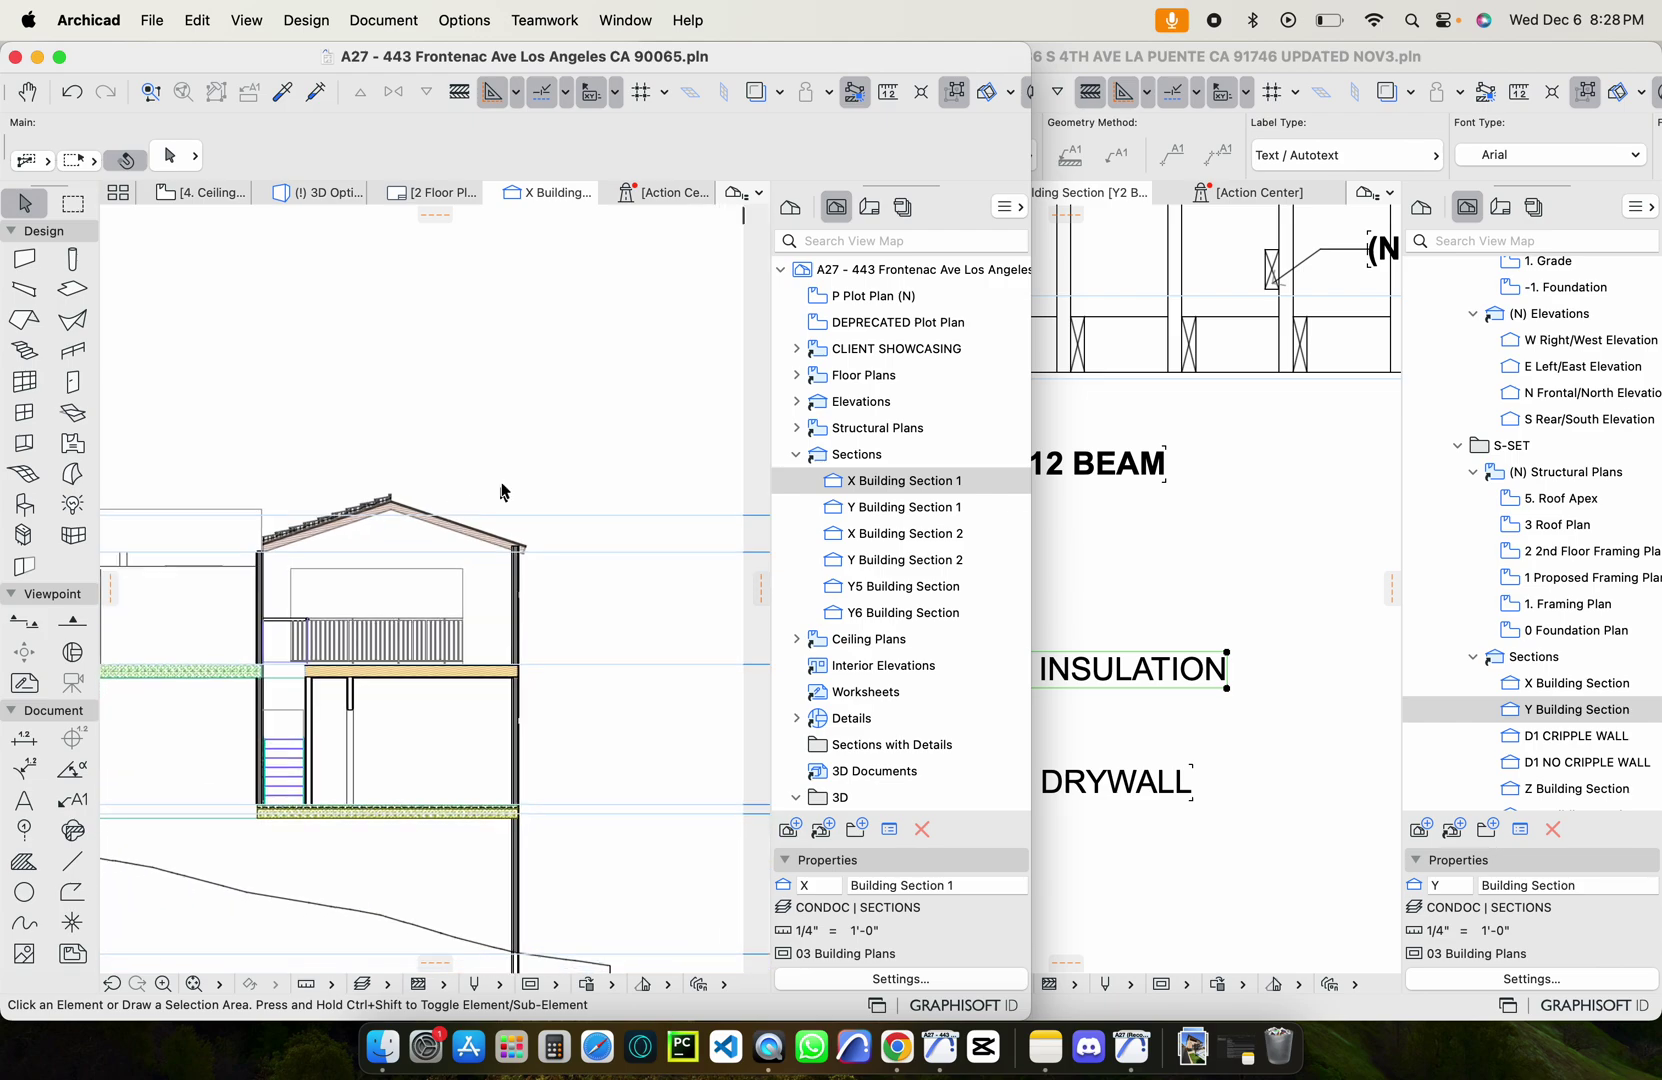
Widen the La Puente window showing its Y Building Section and deselect the label
click(1123, 52)
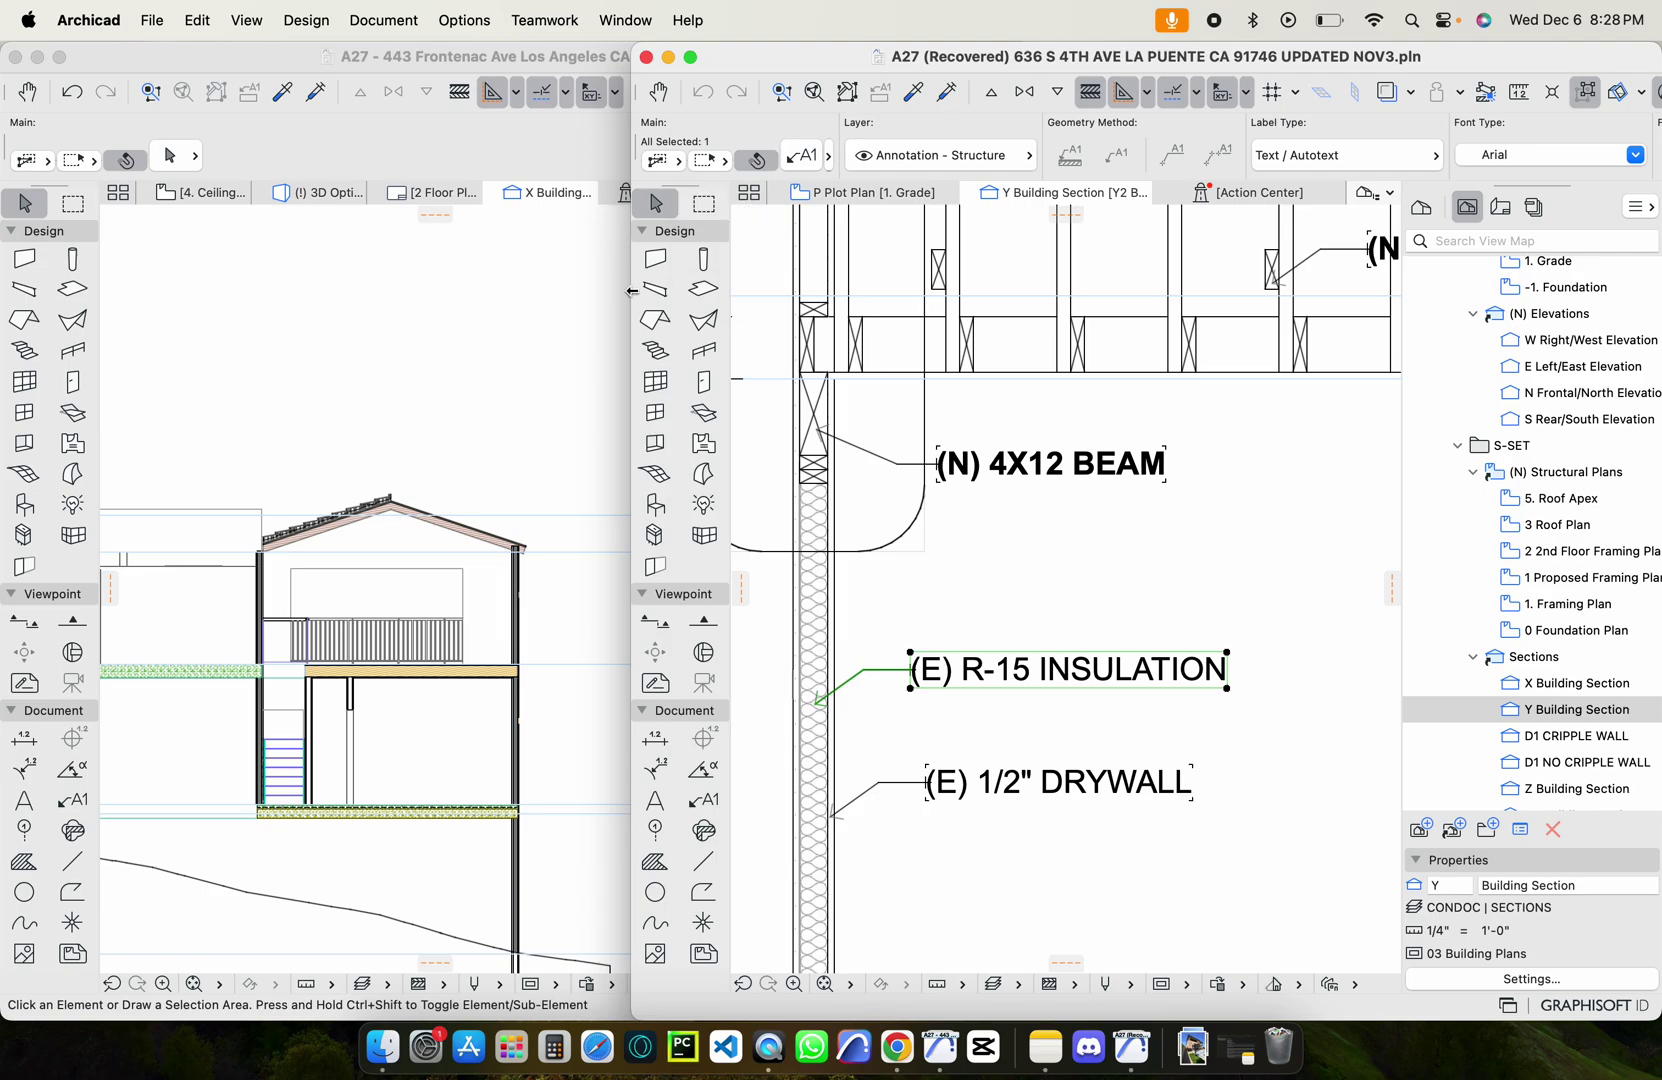
drag(516, 291, 400, 290)
scroll(400, 400, down, 2)
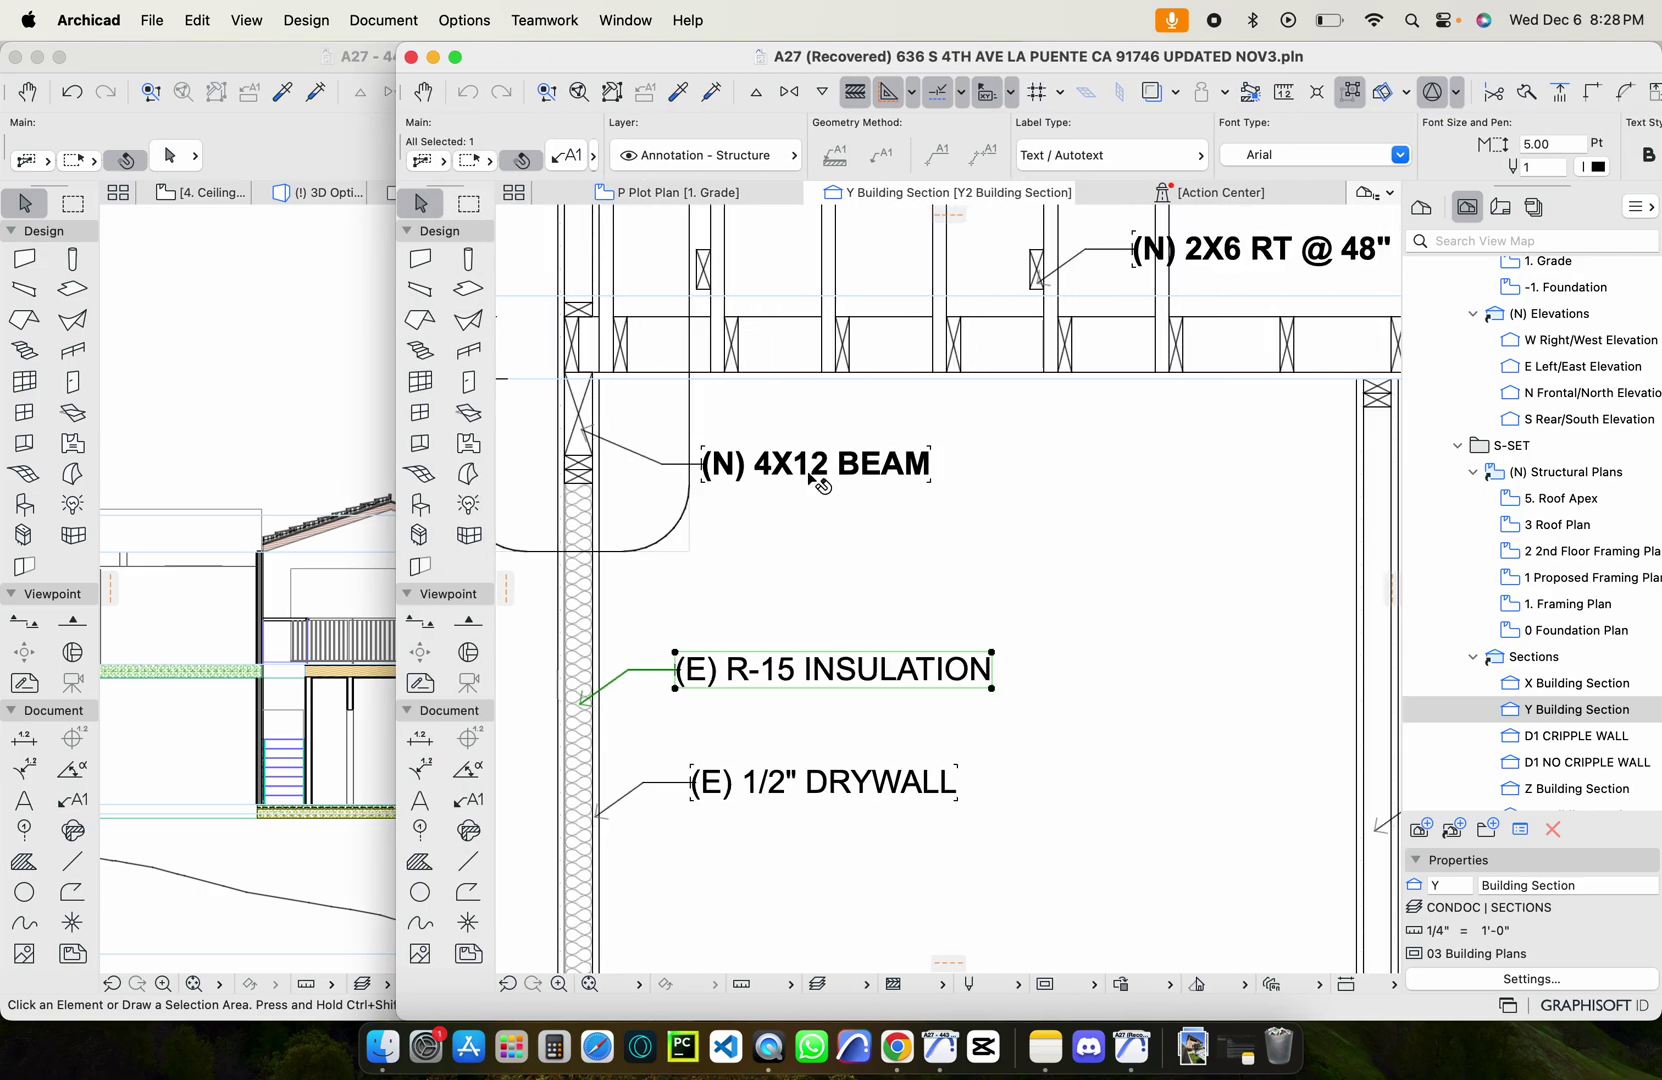
scroll(810, 480, down, 4)
click(586, 521)
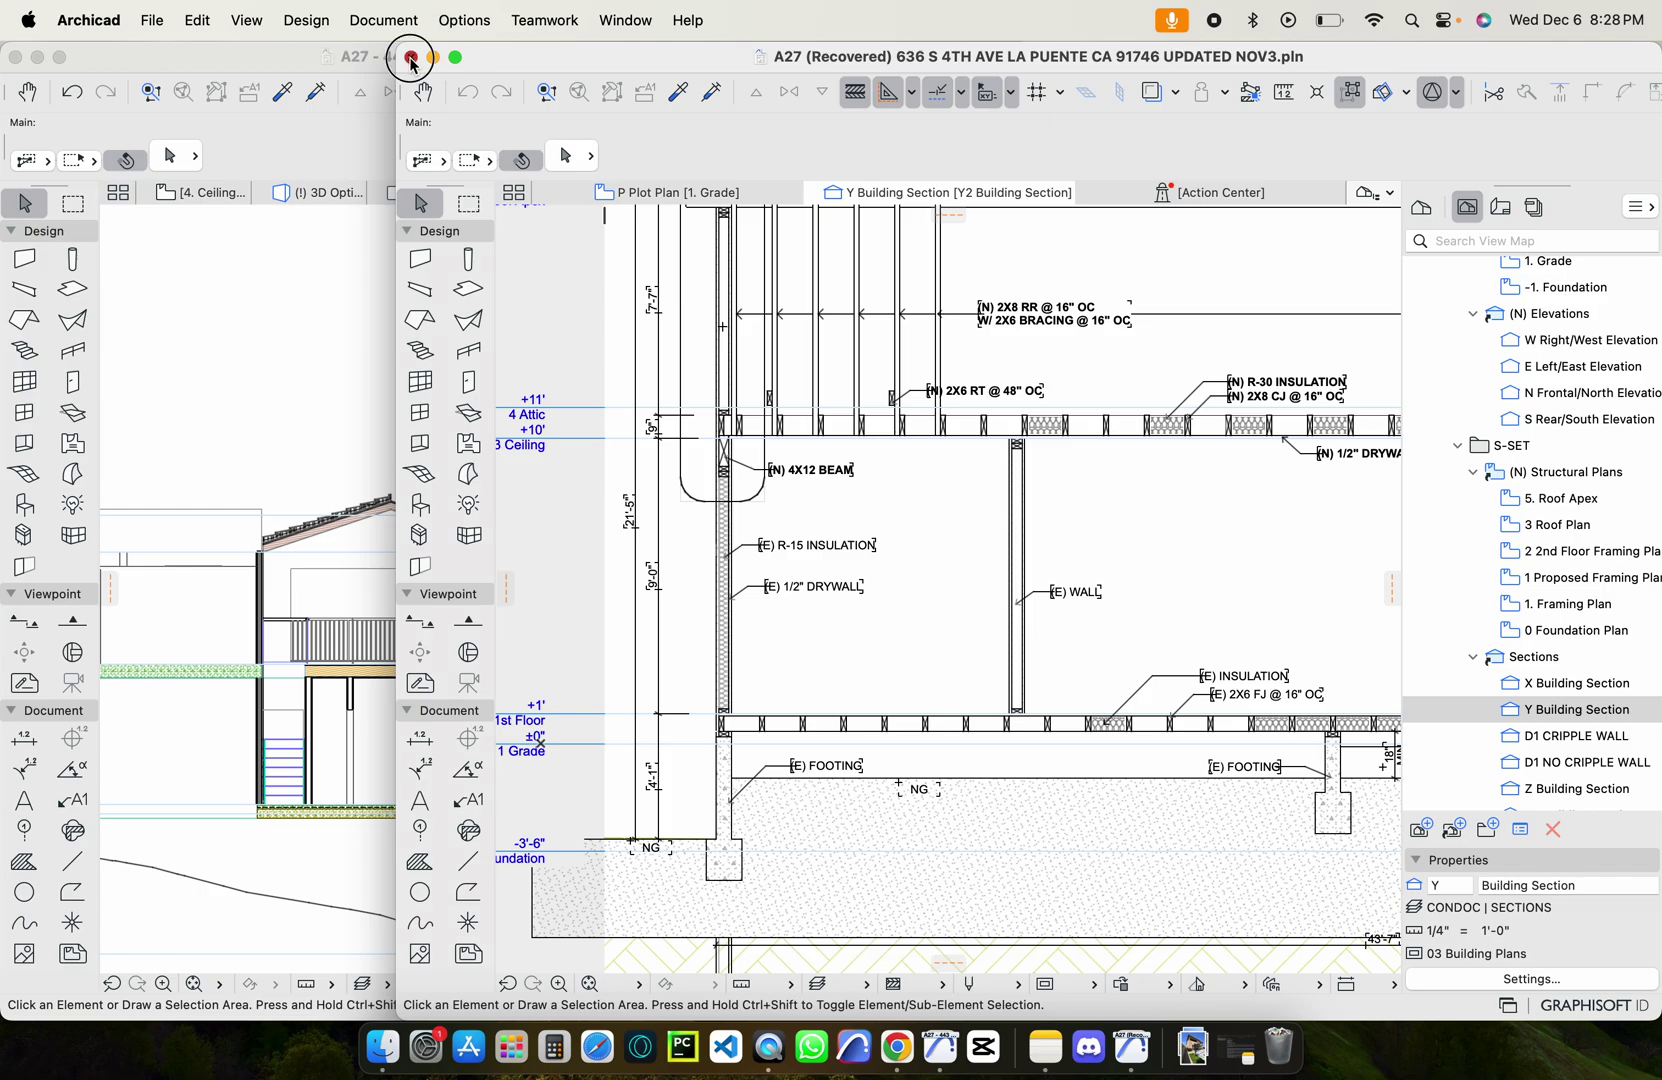
click(411, 58)
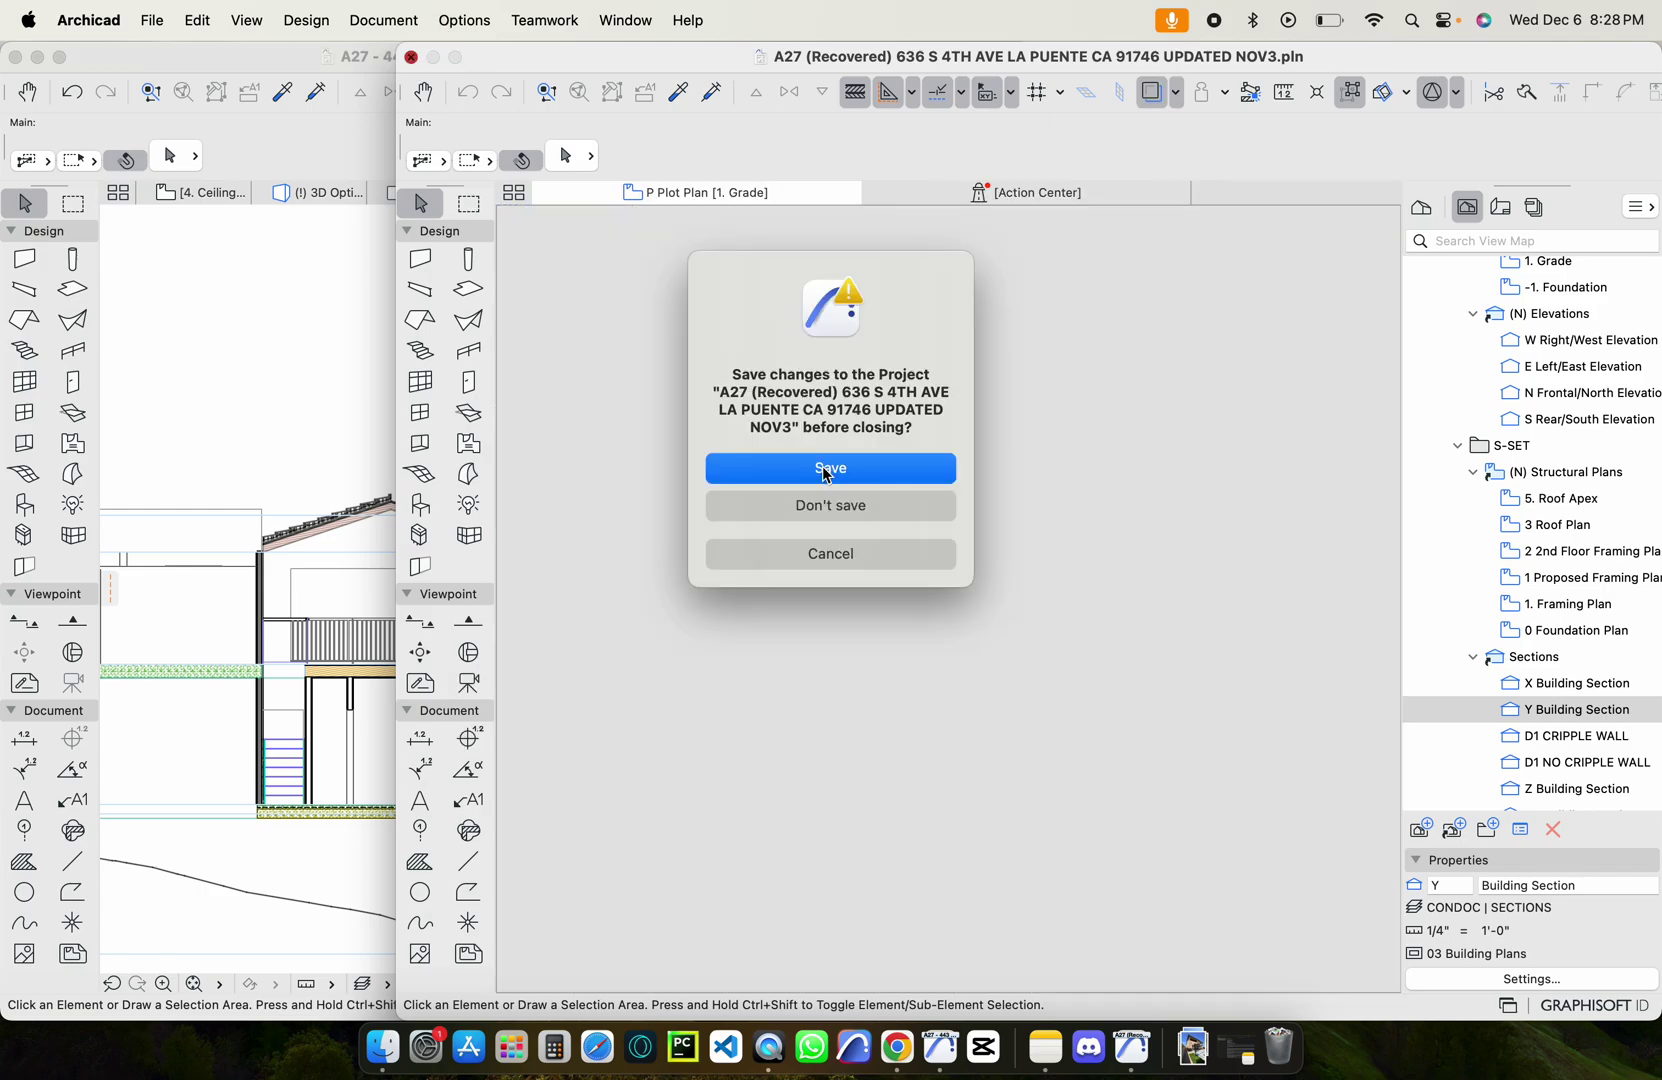
drag(826, 474, 698, 378)
click(799, 506)
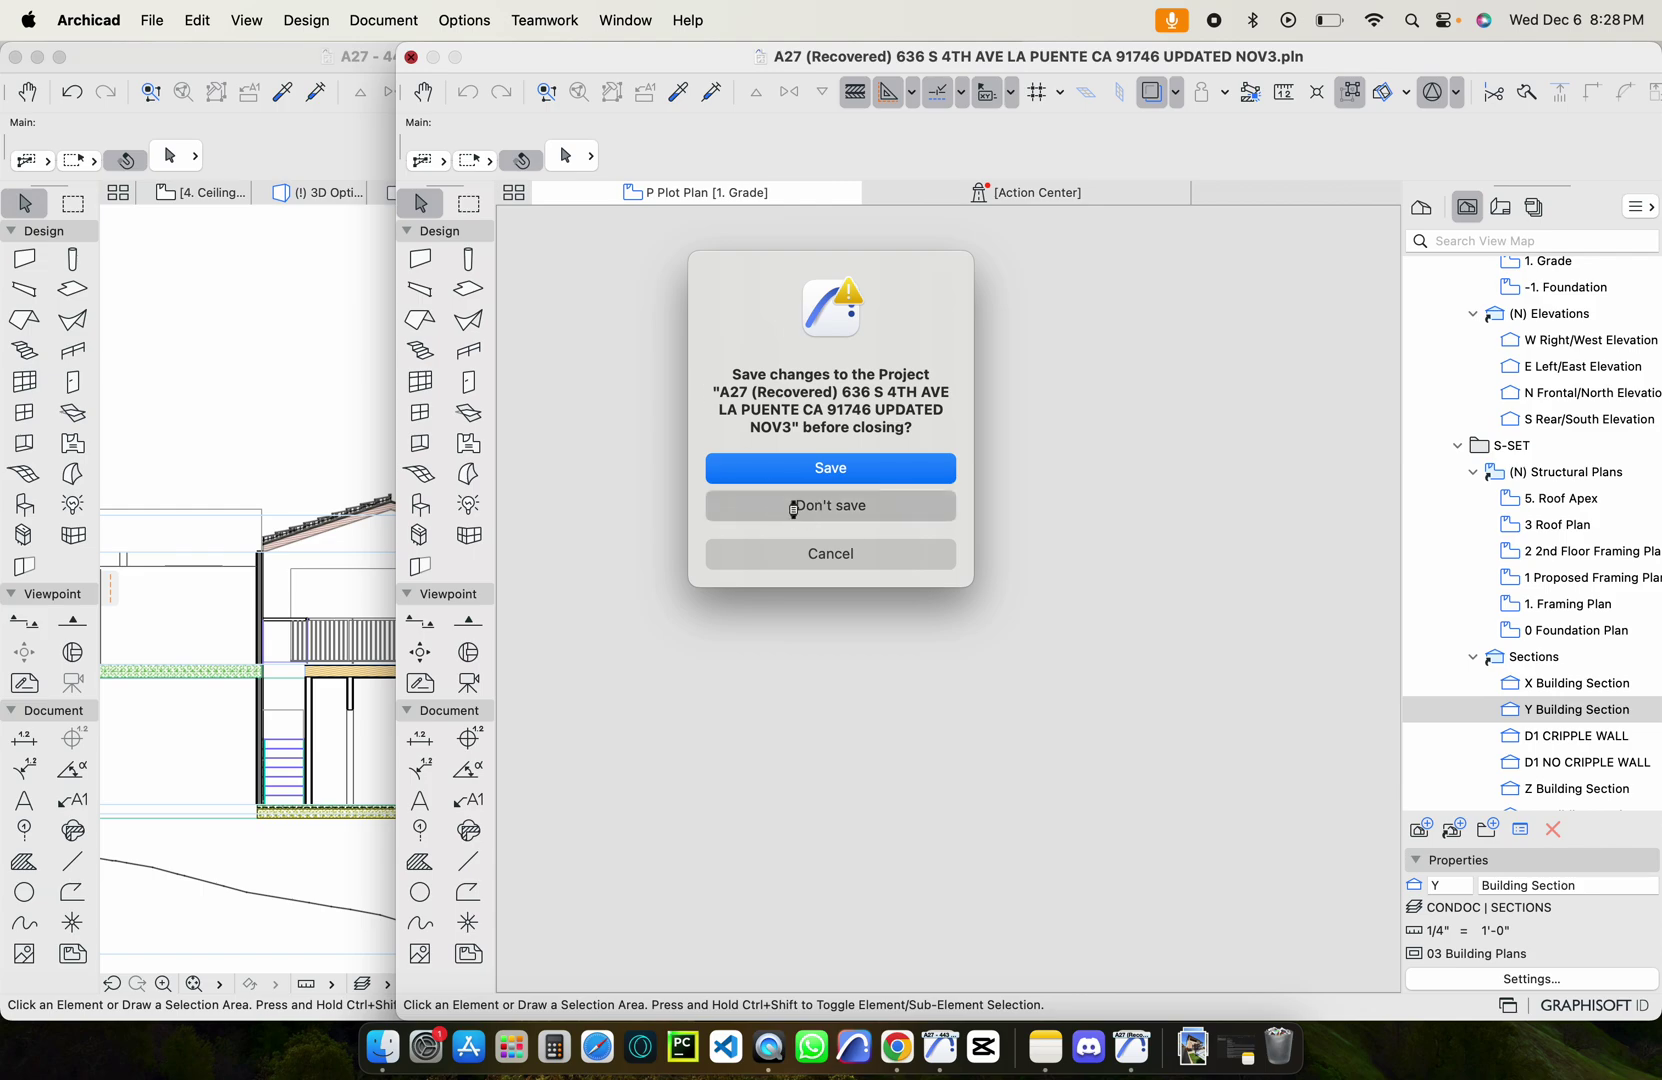
Widen the Frontenac project window and review Archicad's open windows from the Dock
click(538, 55)
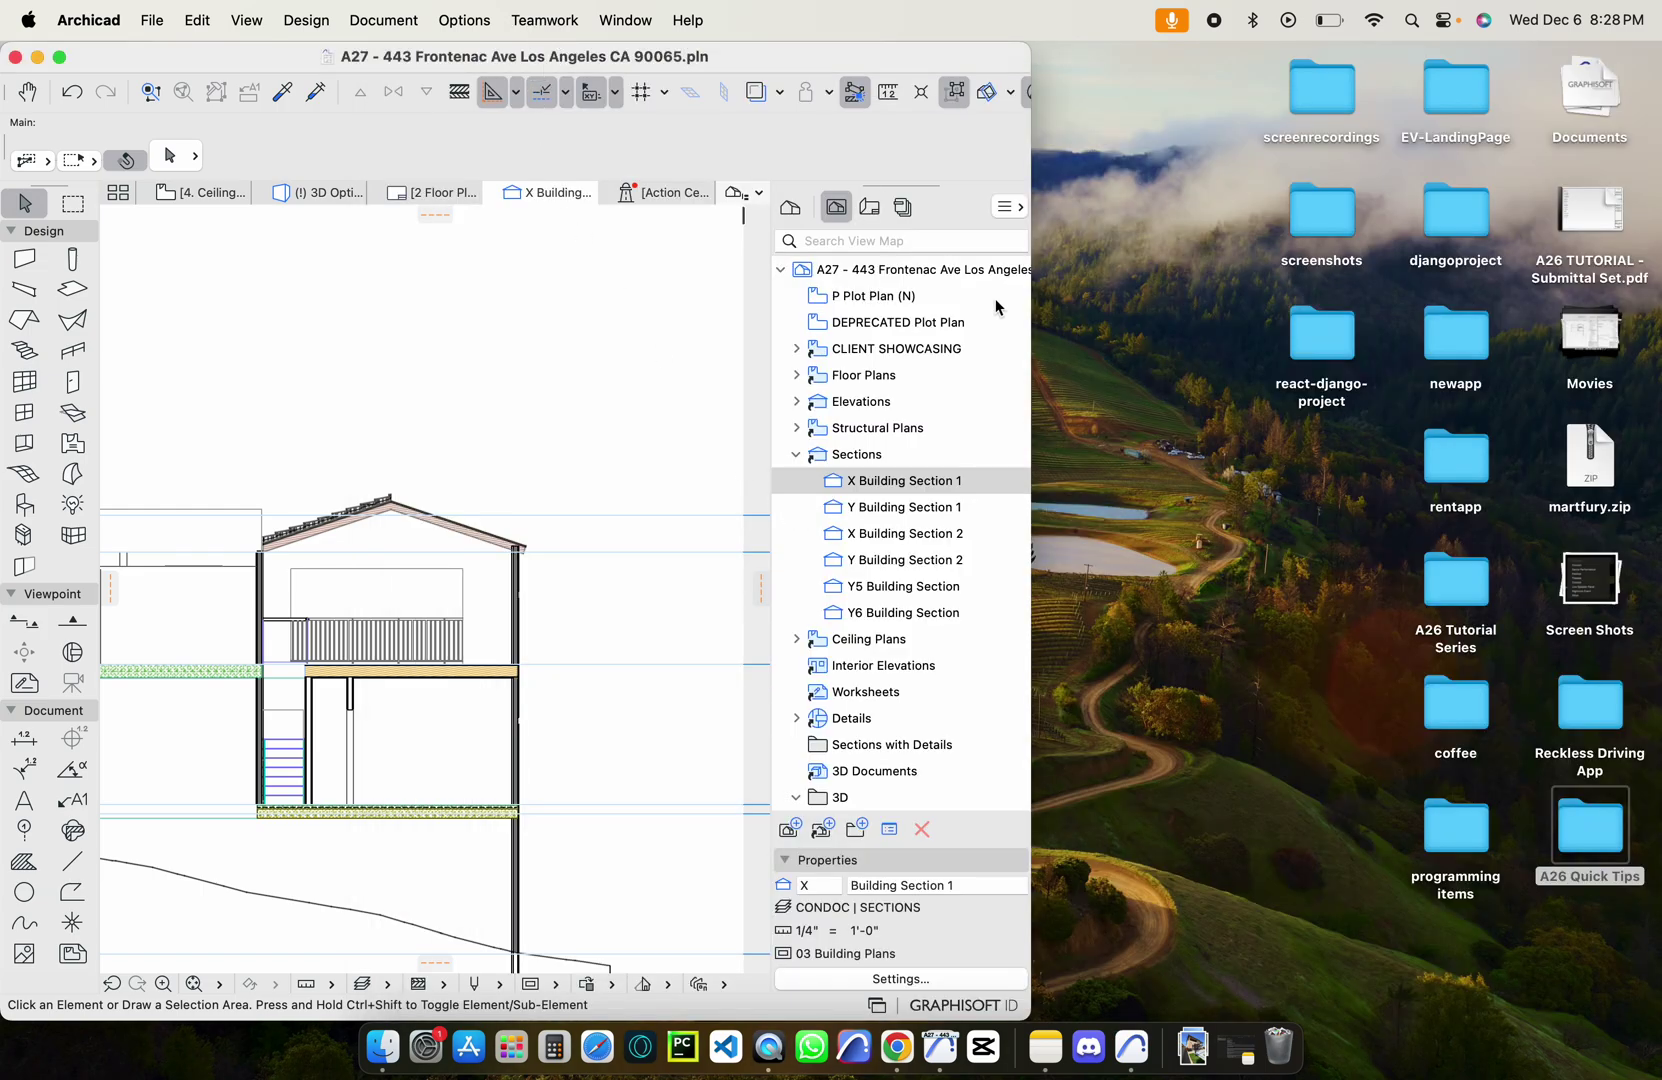
drag(1030, 328, 1581, 330)
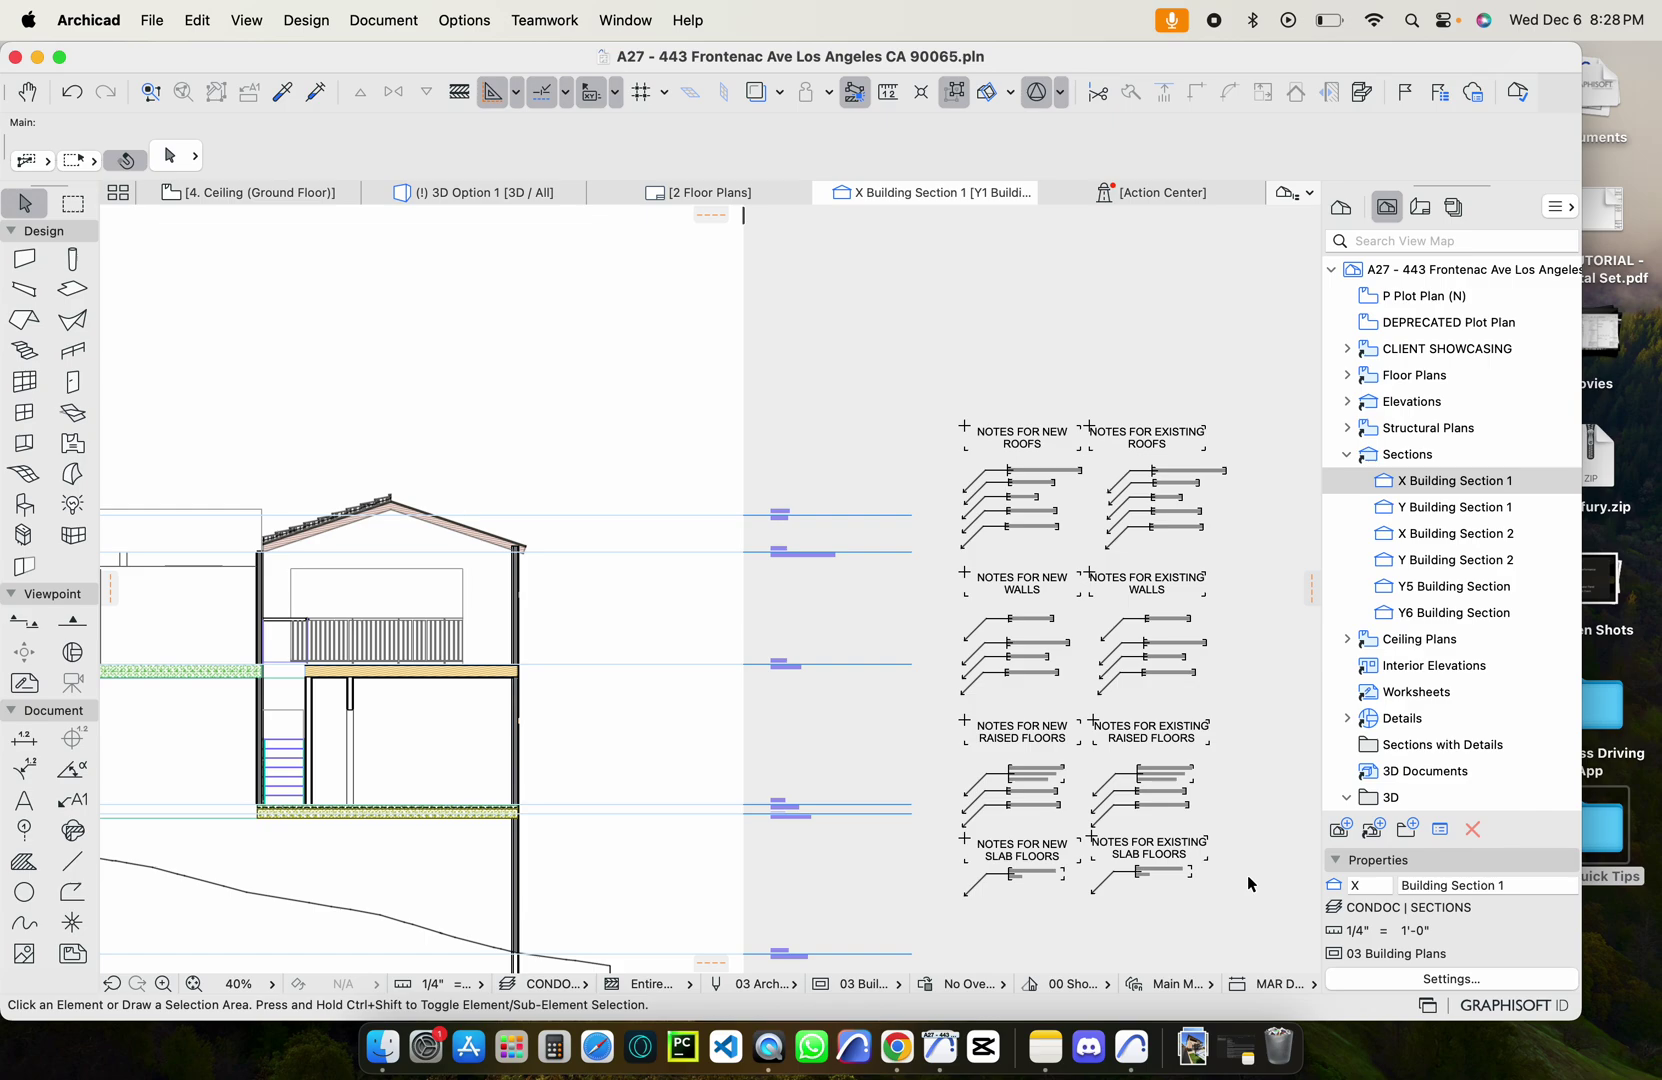
right_click(1148, 1042)
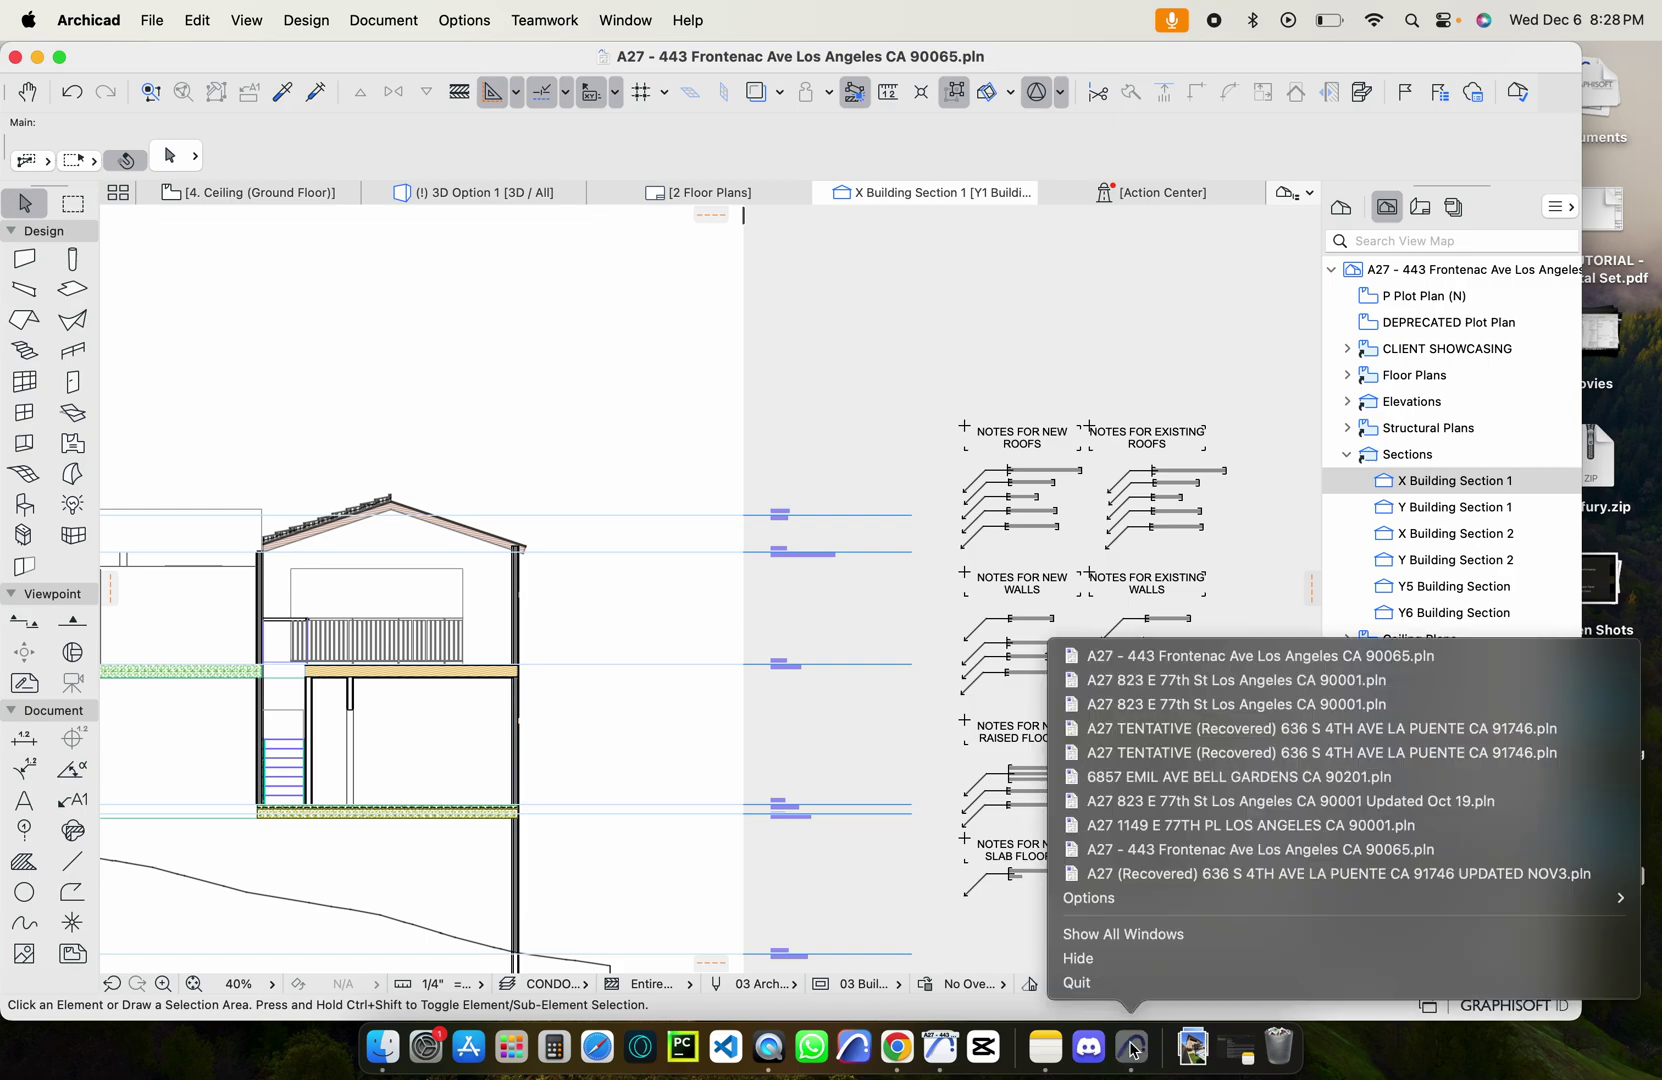
click(1138, 985)
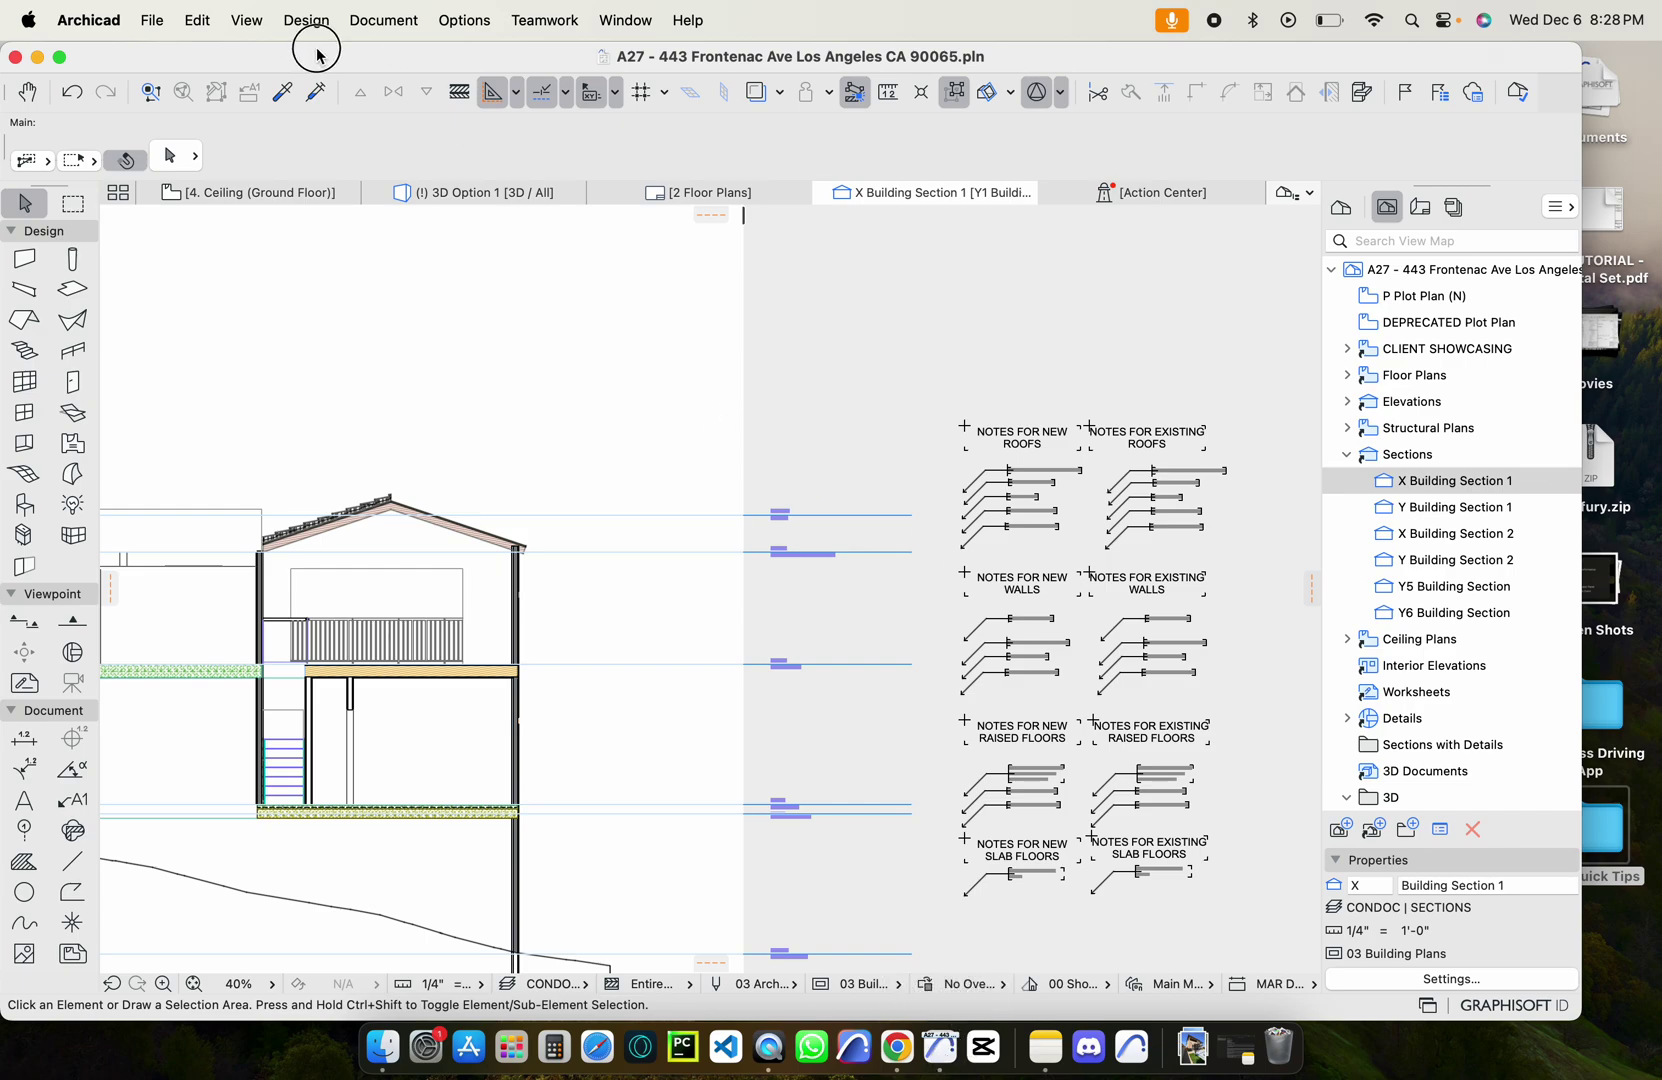
right_click(930, 1047)
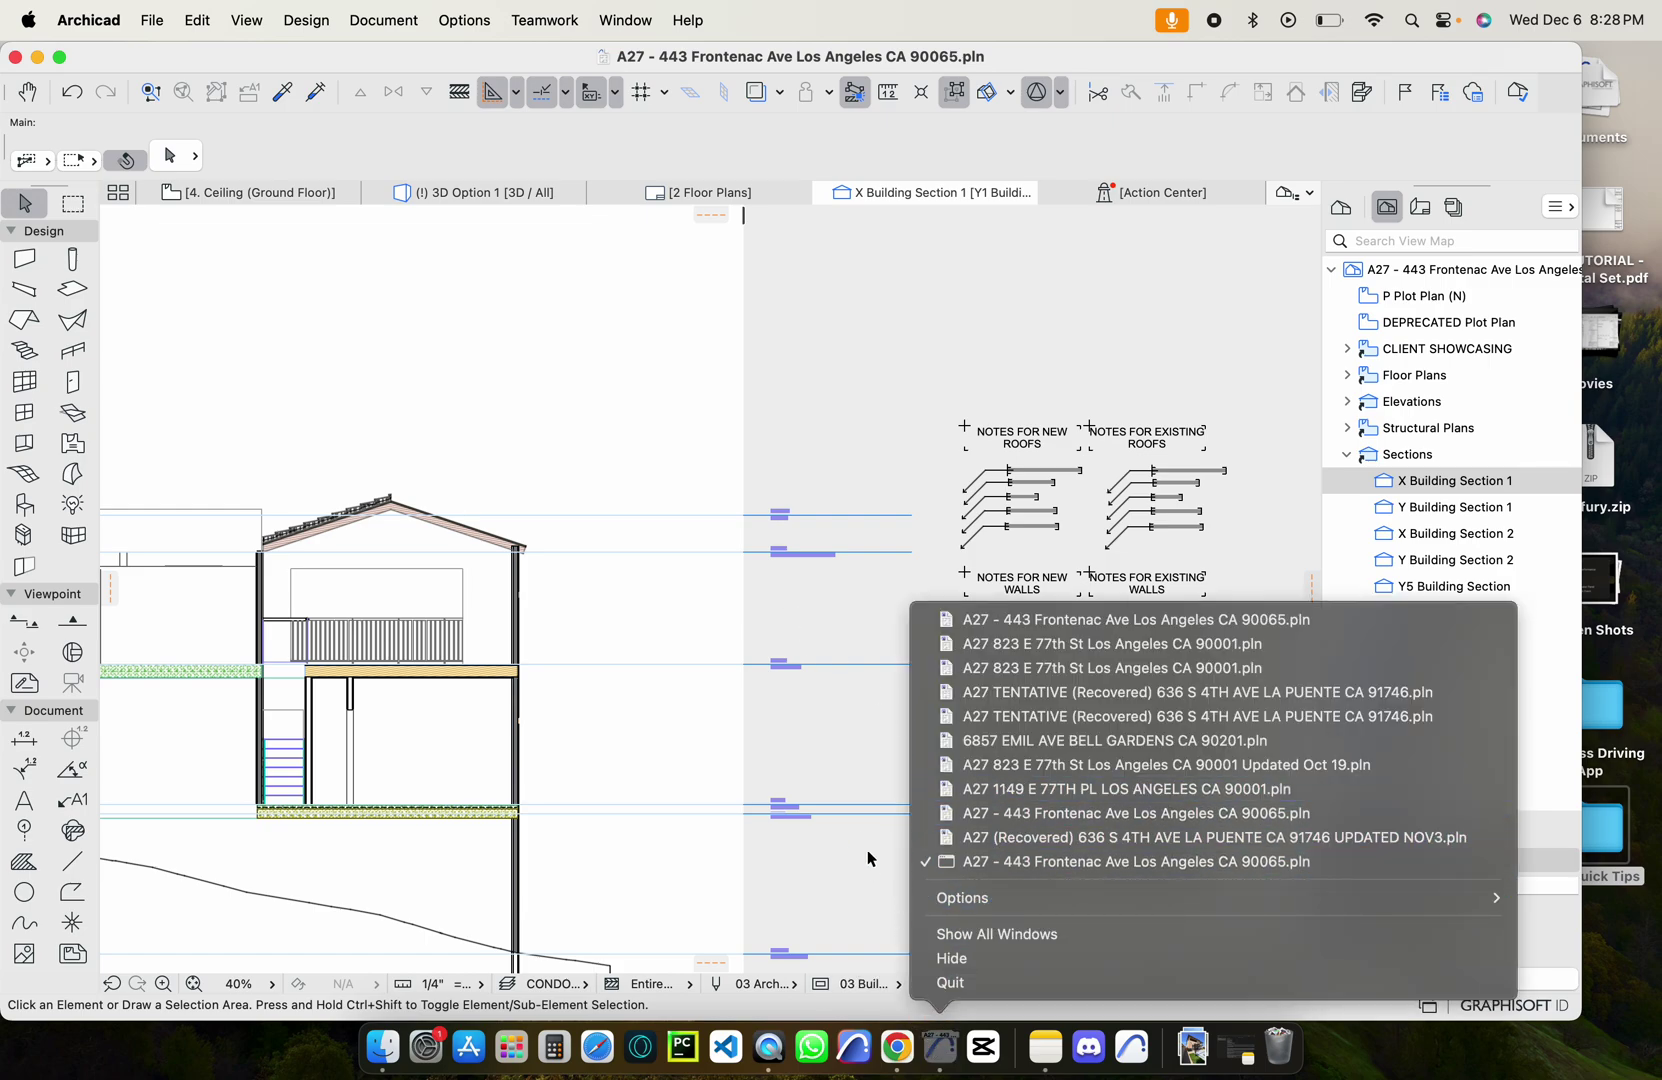
click(823, 723)
scroll(823, 723, left, 5)
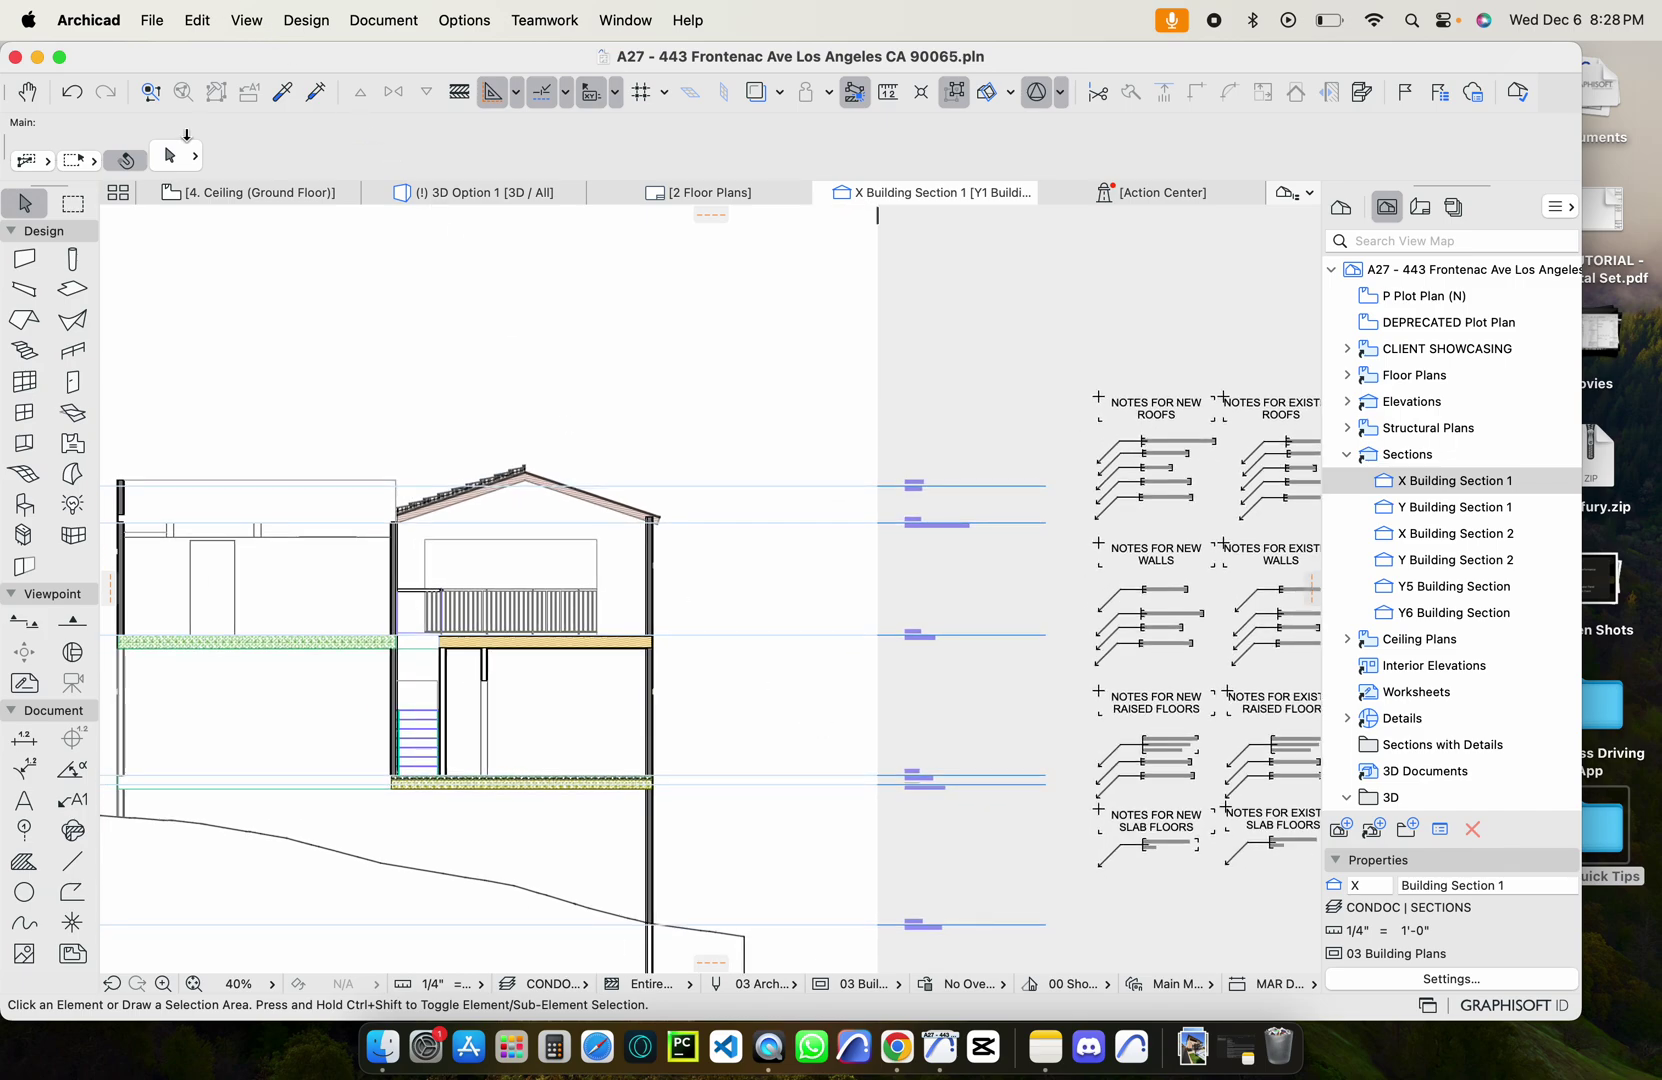
Start a new Archicad instance from MAR TEMPLATE 5.0.tpl with Current Profile, and narrow the Frontenac window
click(155, 20)
mouse_move(178, 70)
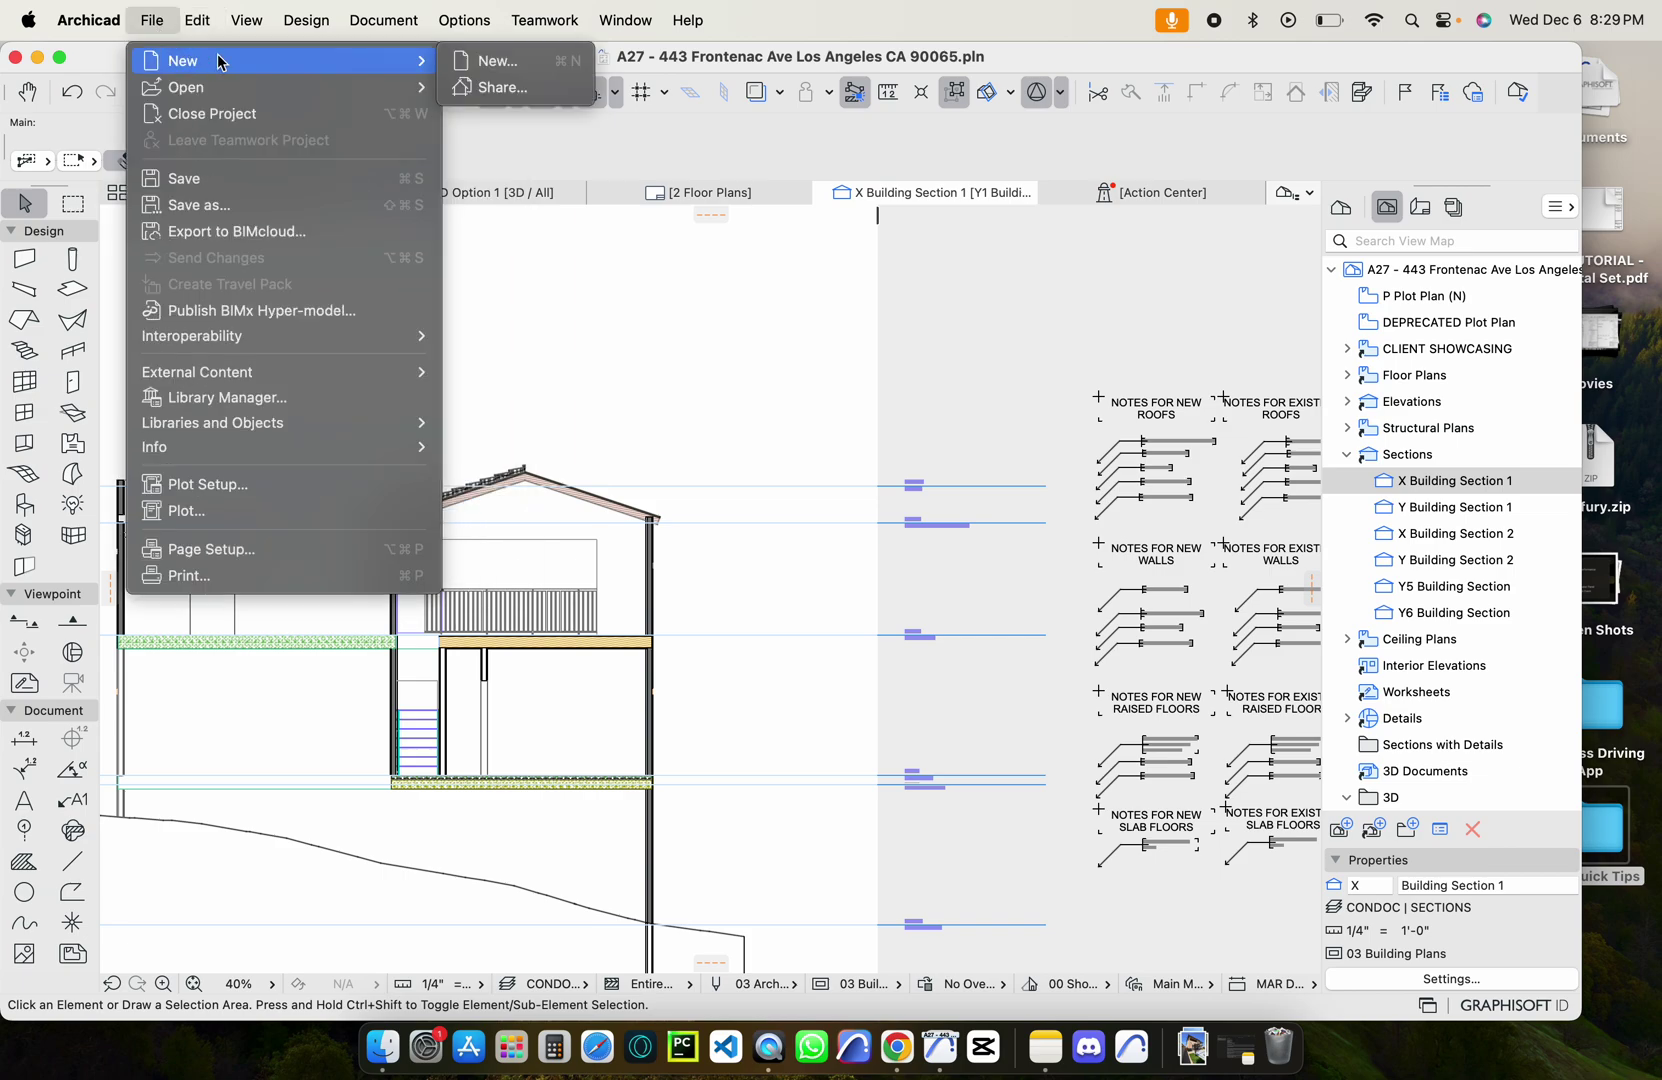
click(486, 61)
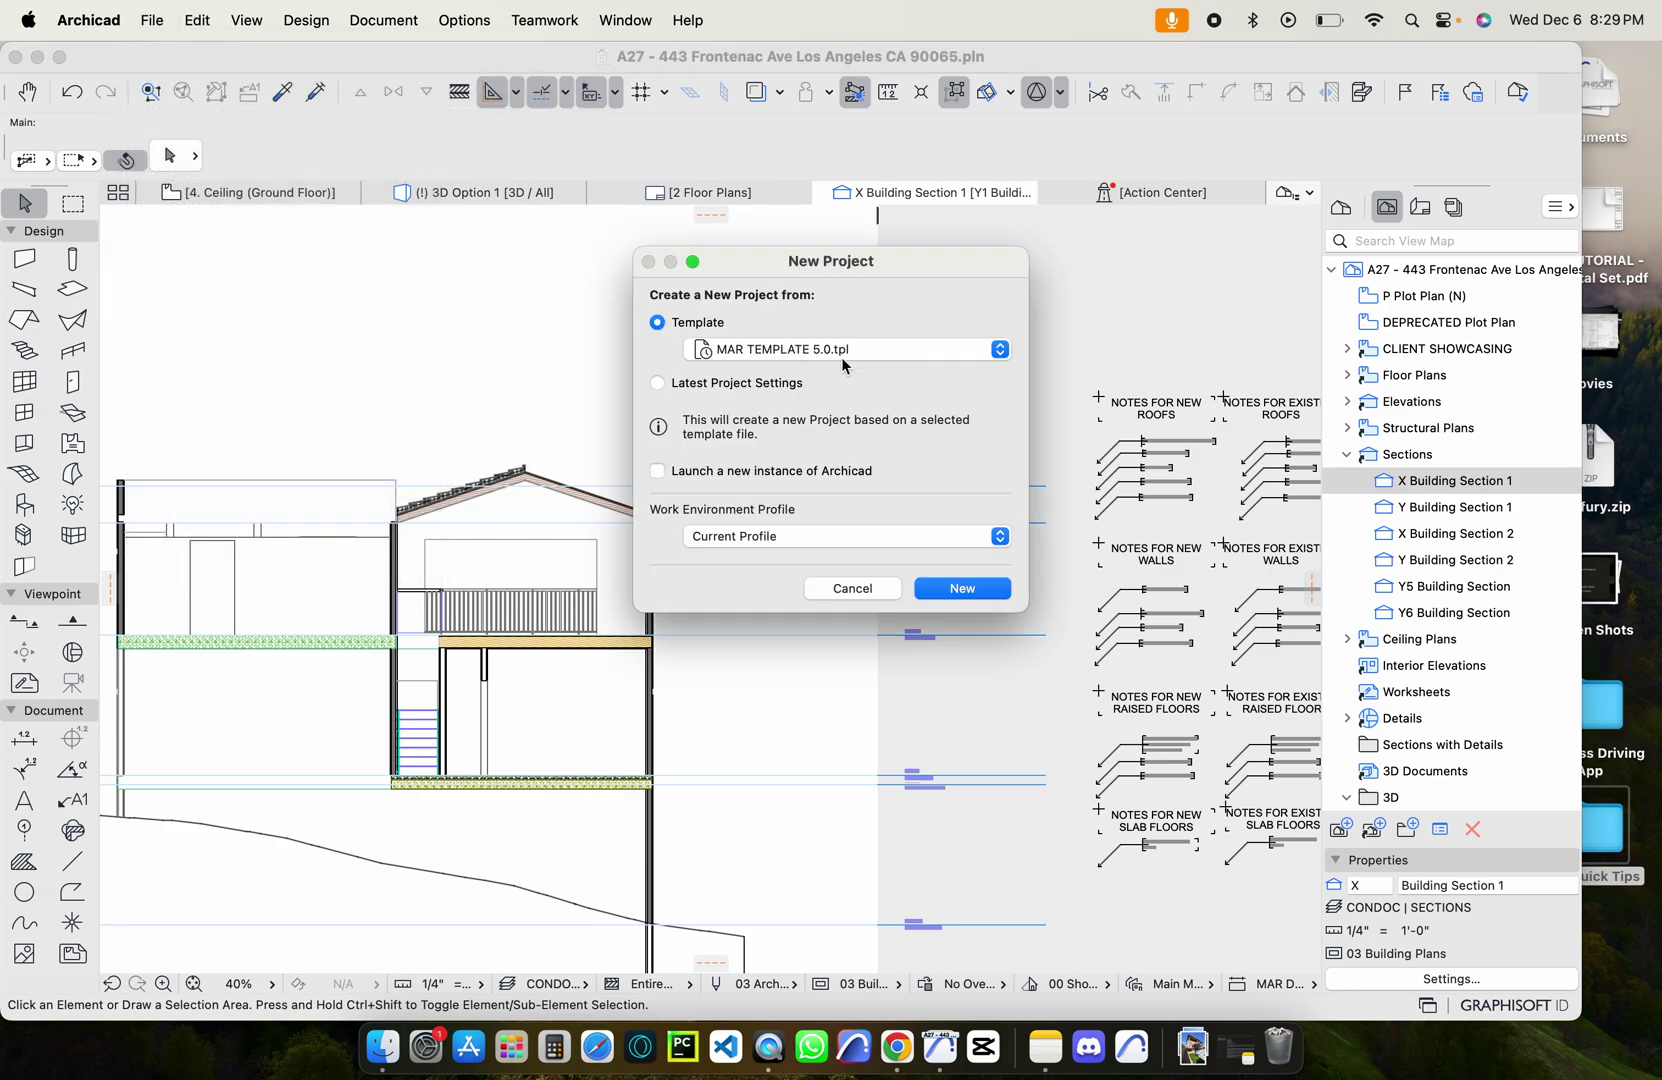
click(805, 352)
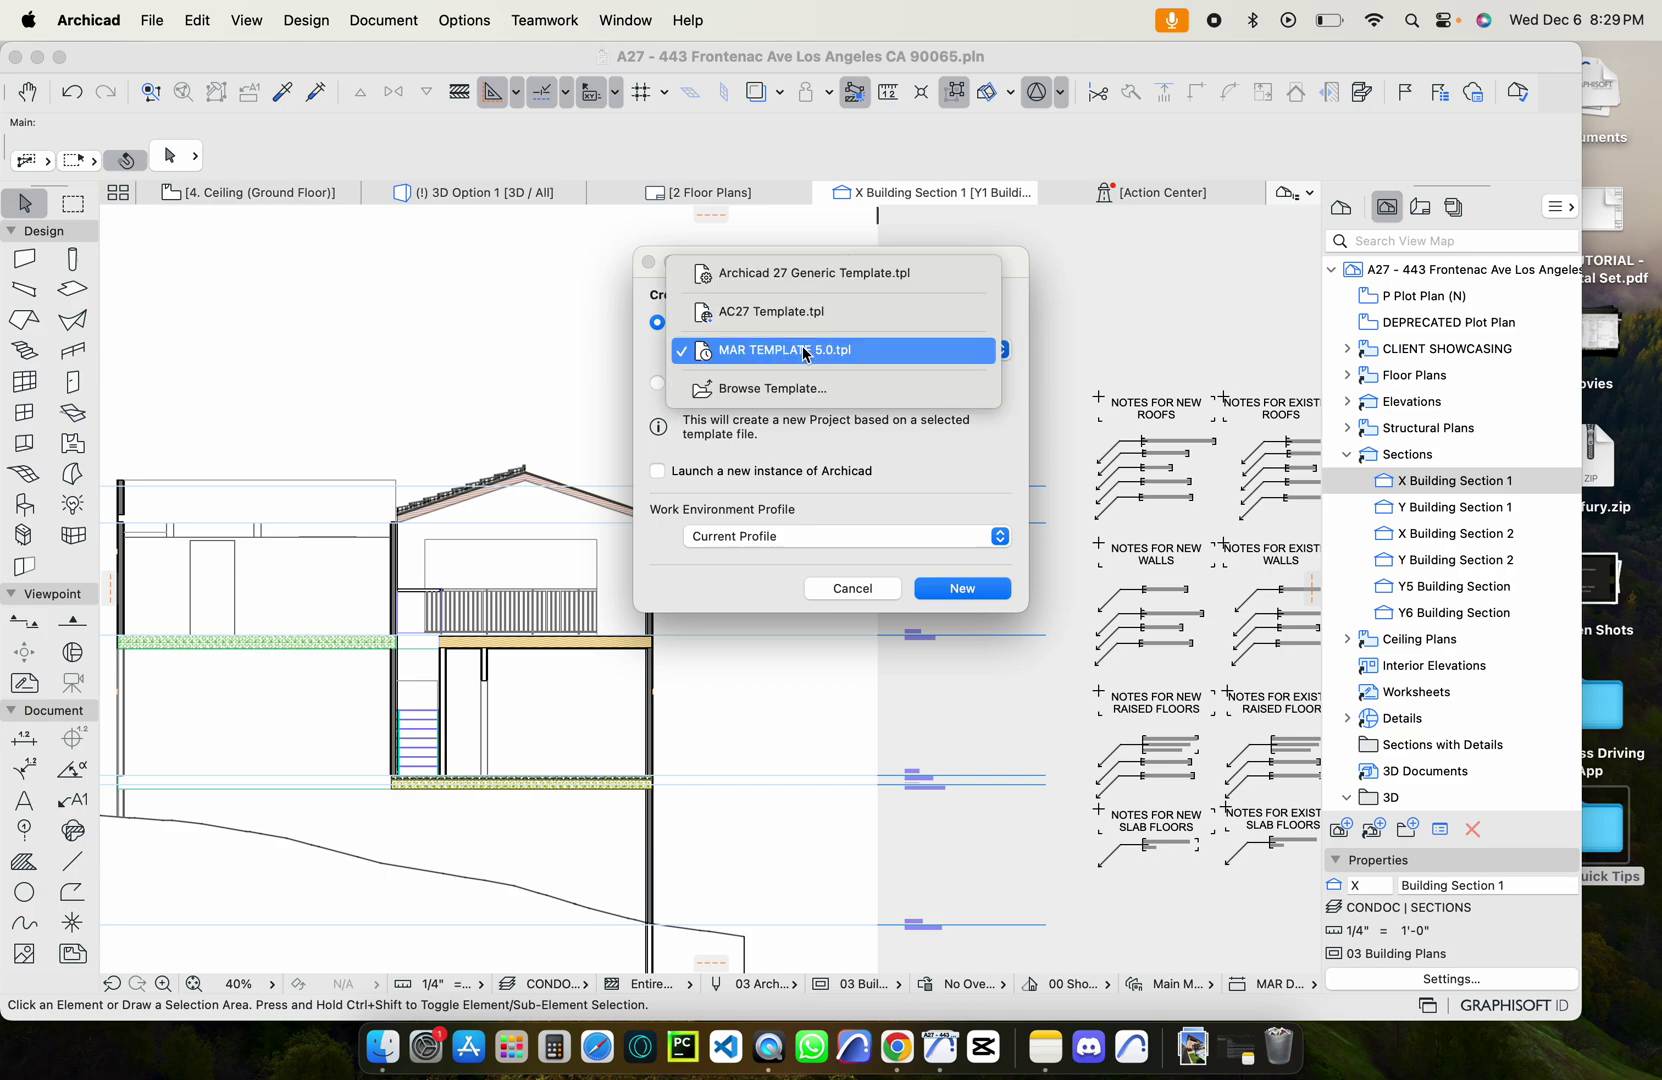
click(990, 463)
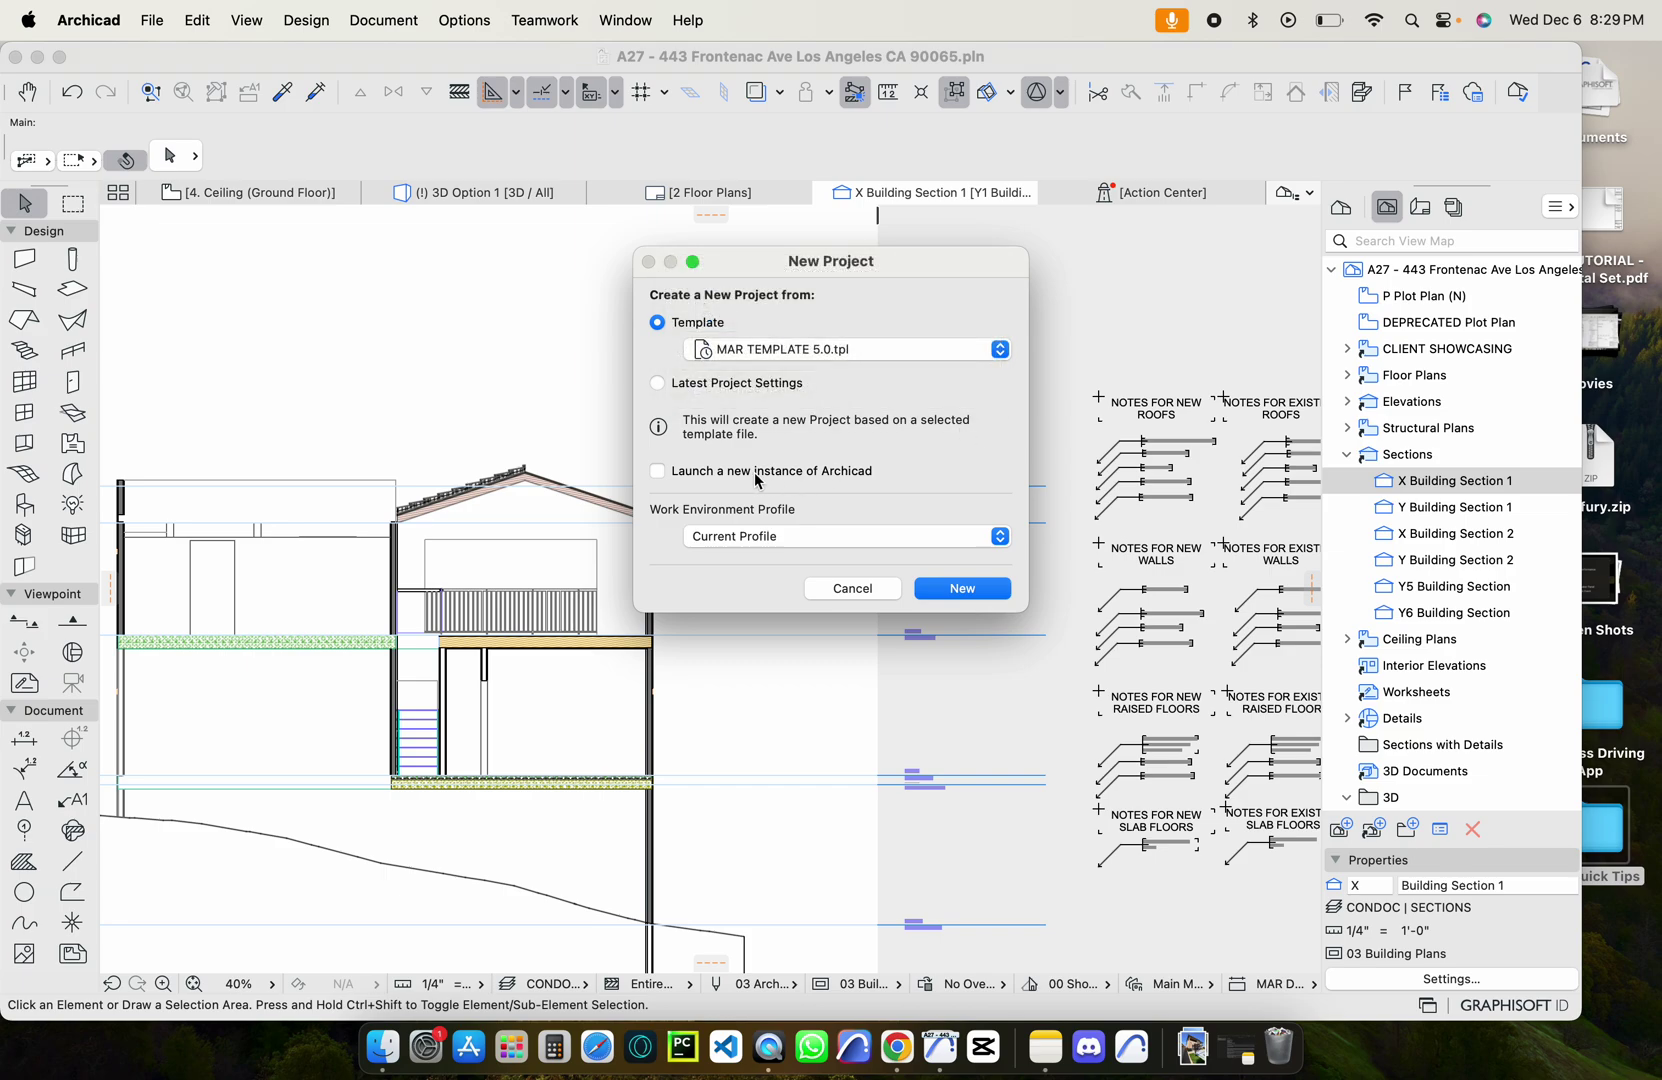
click(658, 472)
click(856, 536)
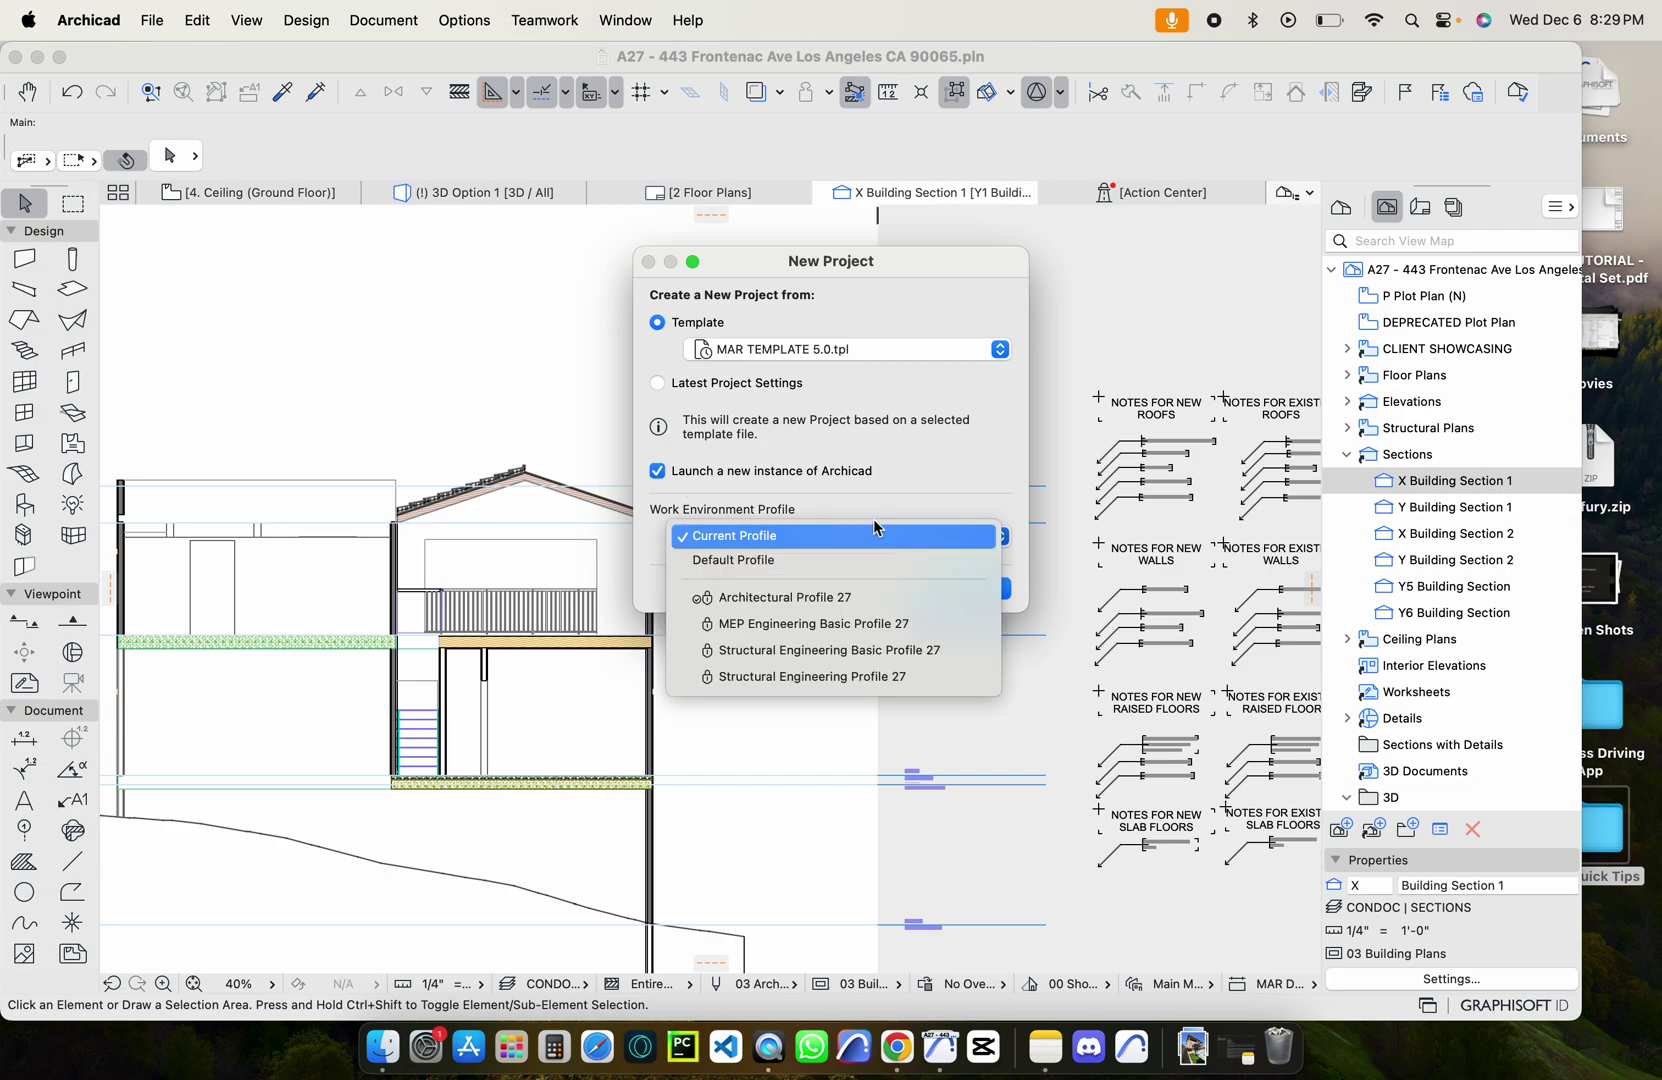
click(876, 531)
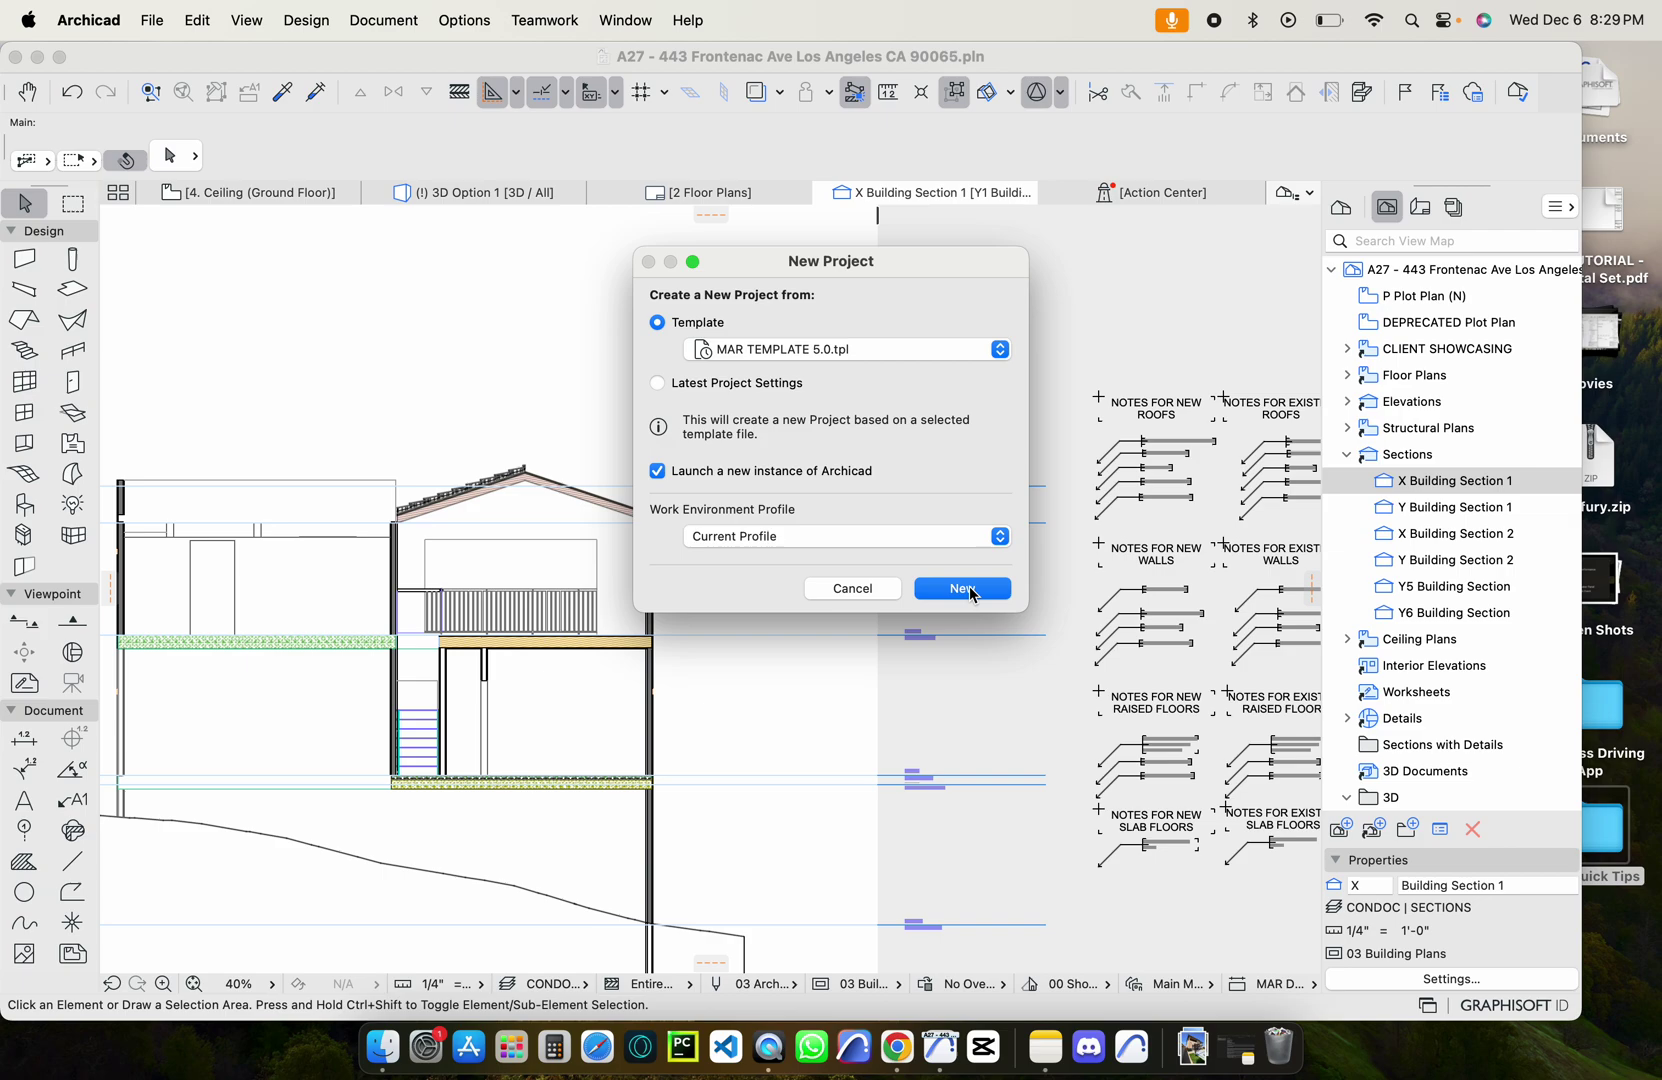
click(966, 593)
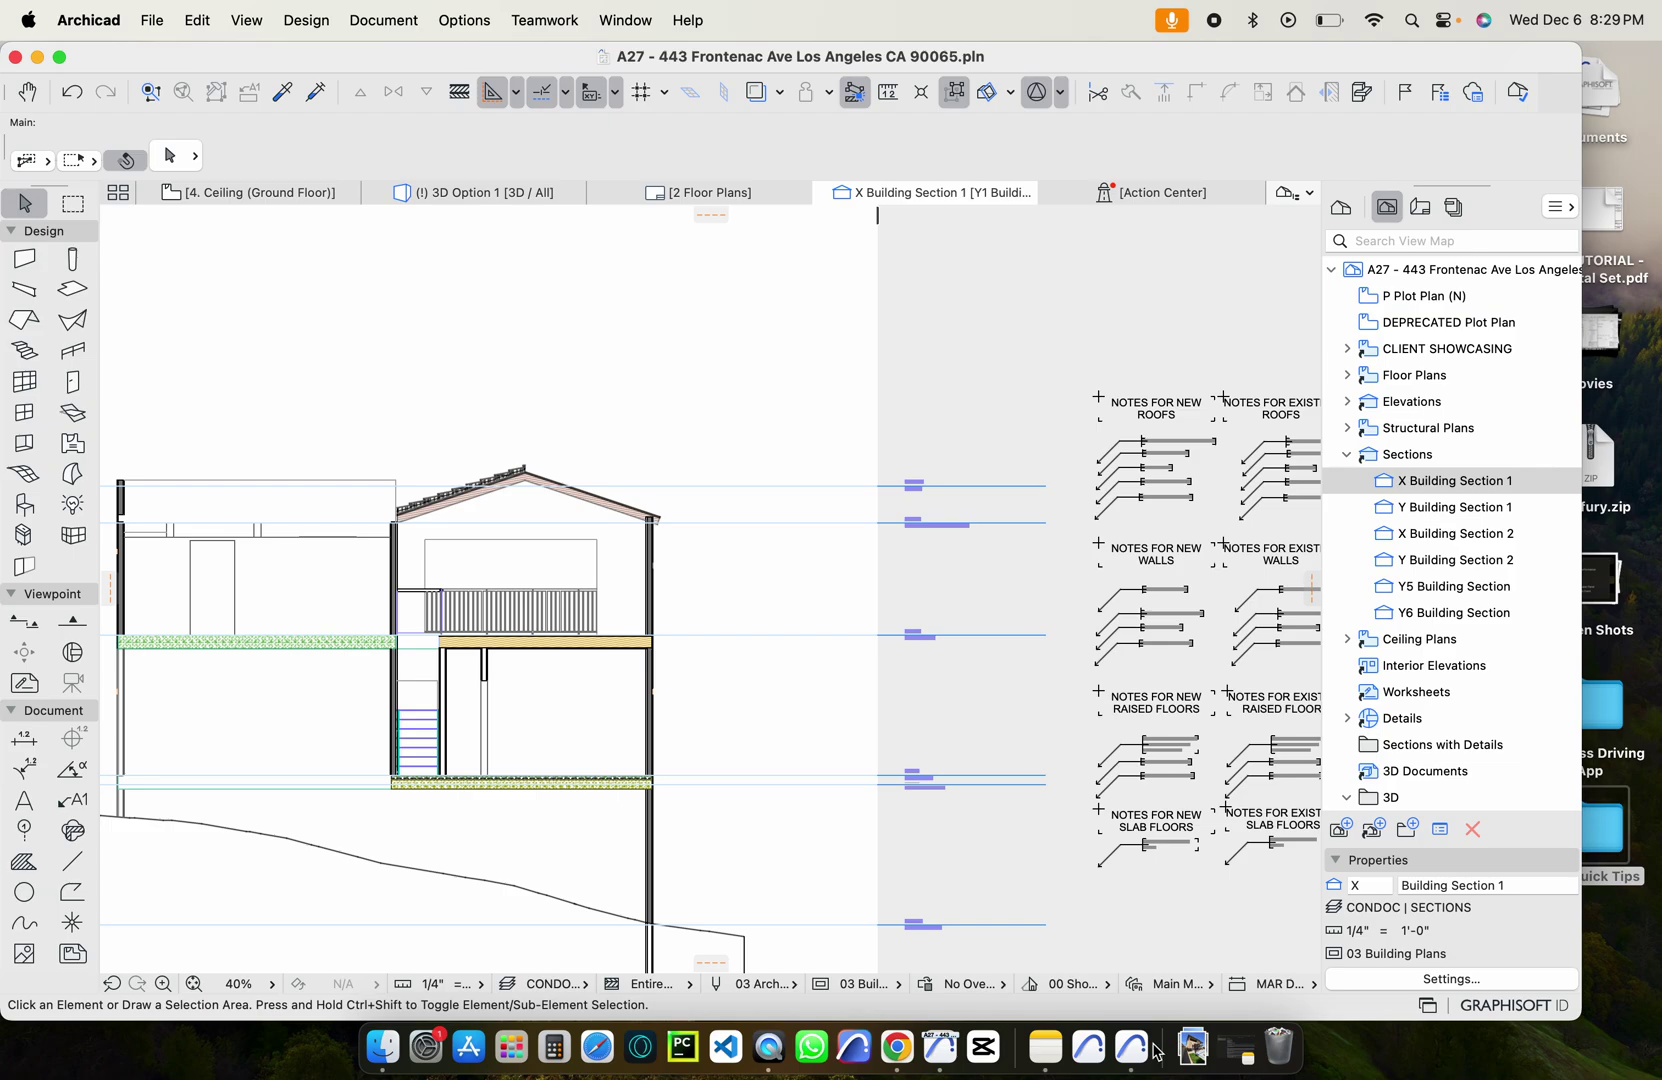
drag(1585, 398, 1395, 415)
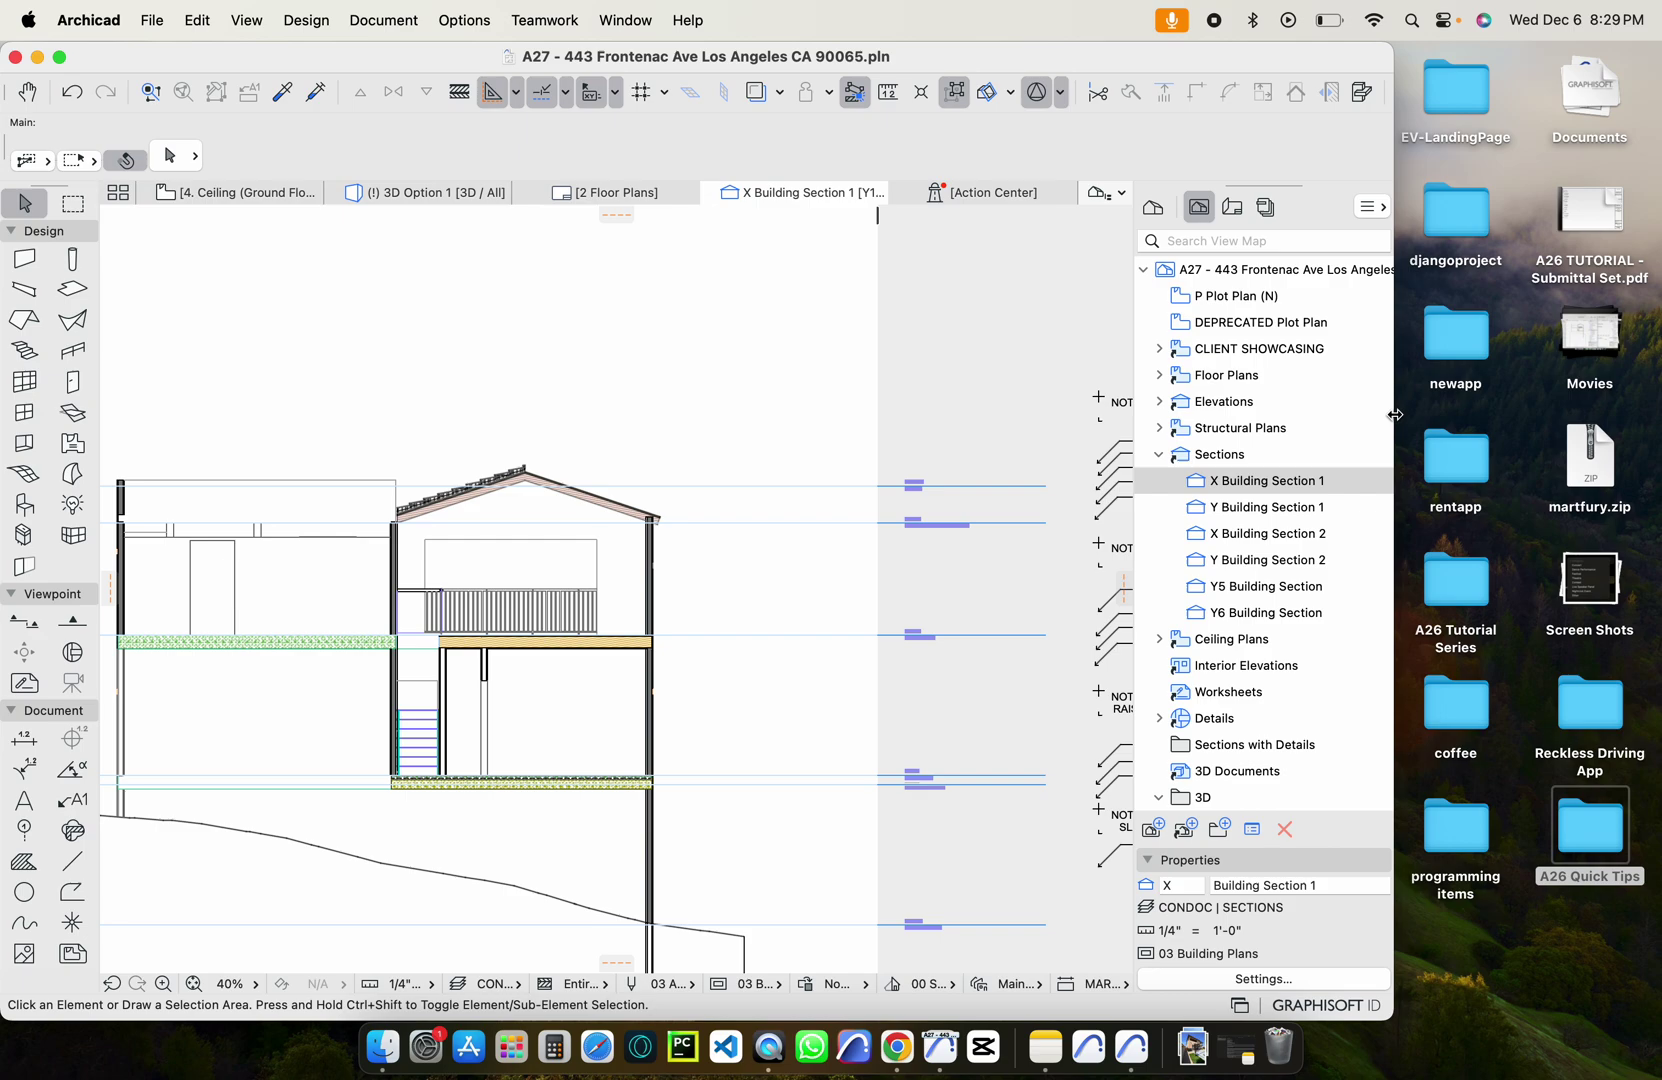
Skip library migration for the new Untitled project and position its window beside Frontenac
drag(1394, 414, 1243, 420)
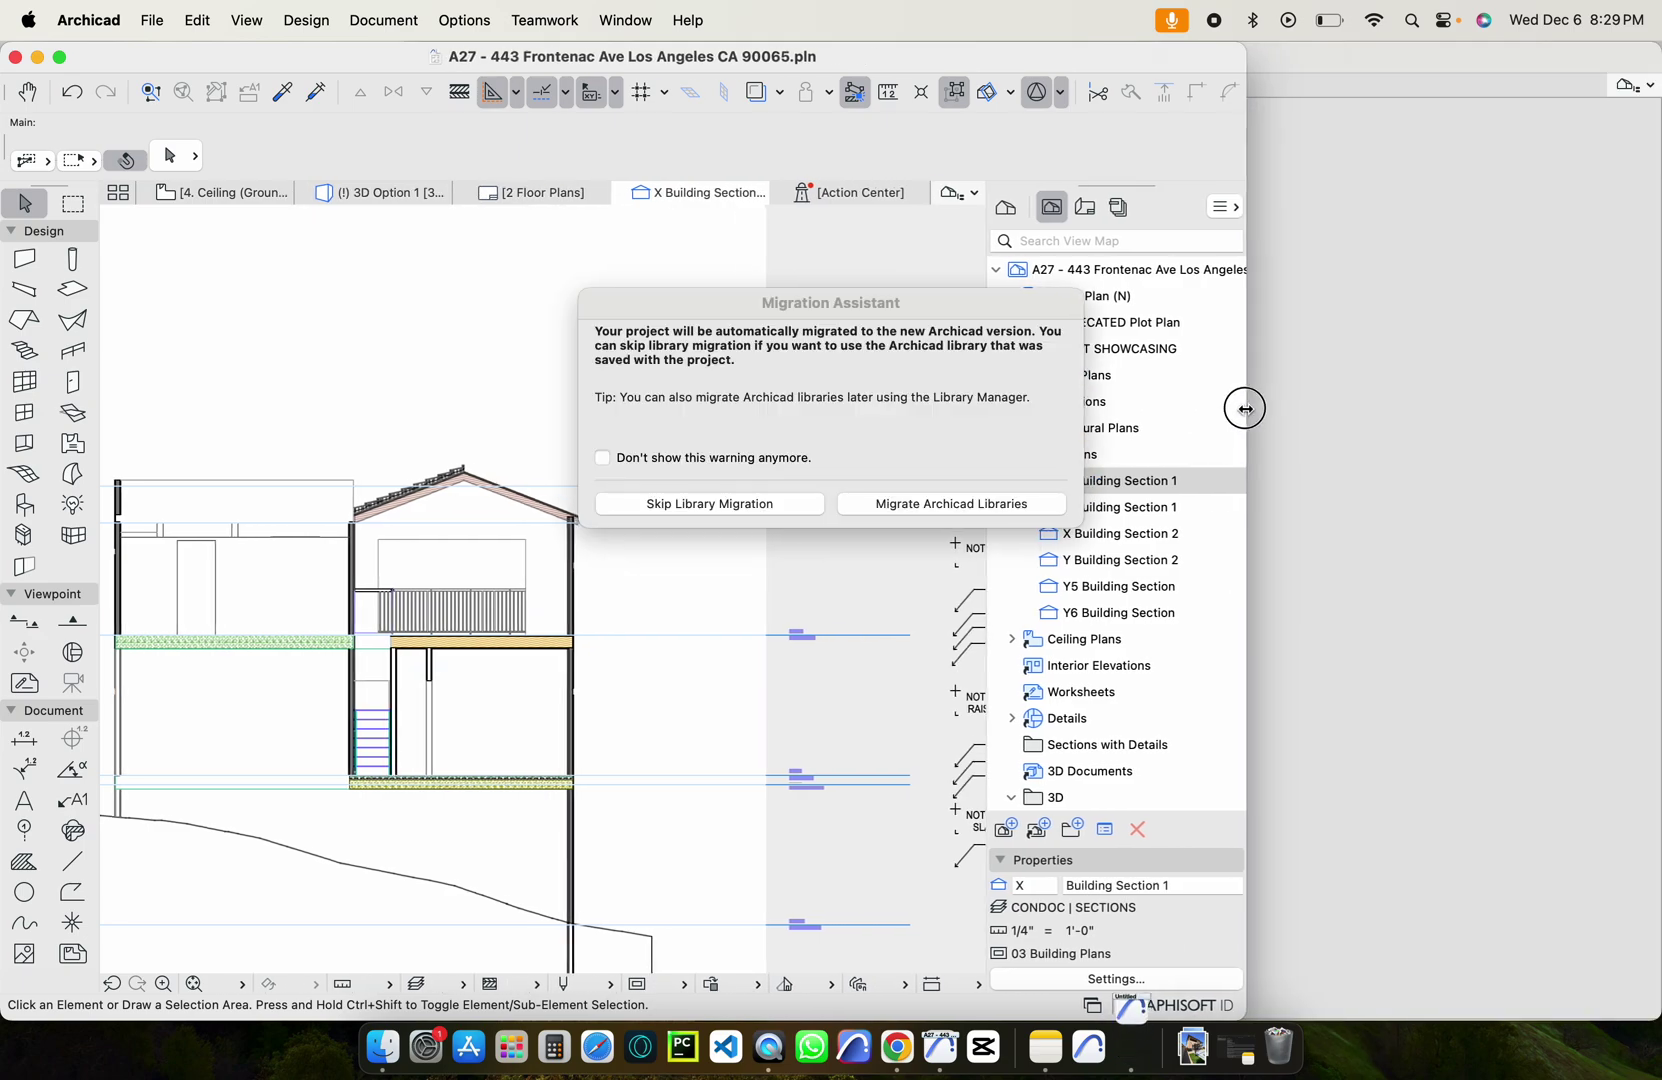
click(760, 500)
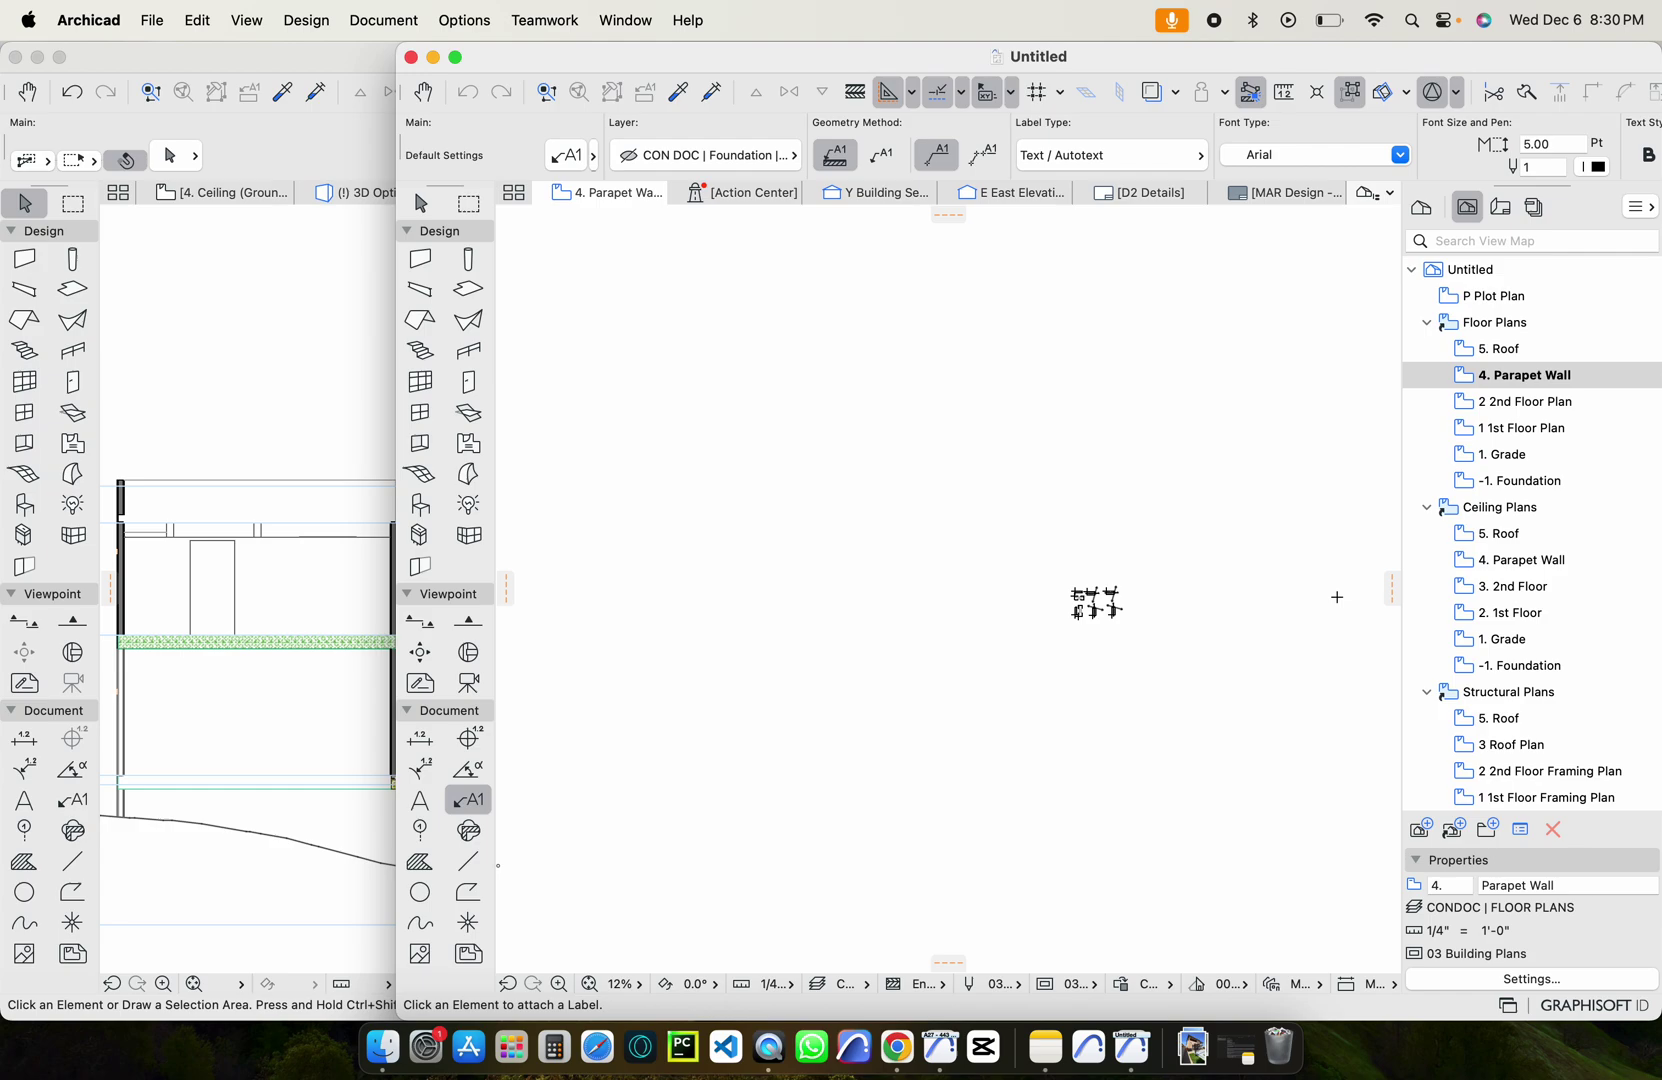
scroll(1109, 679, down, 2)
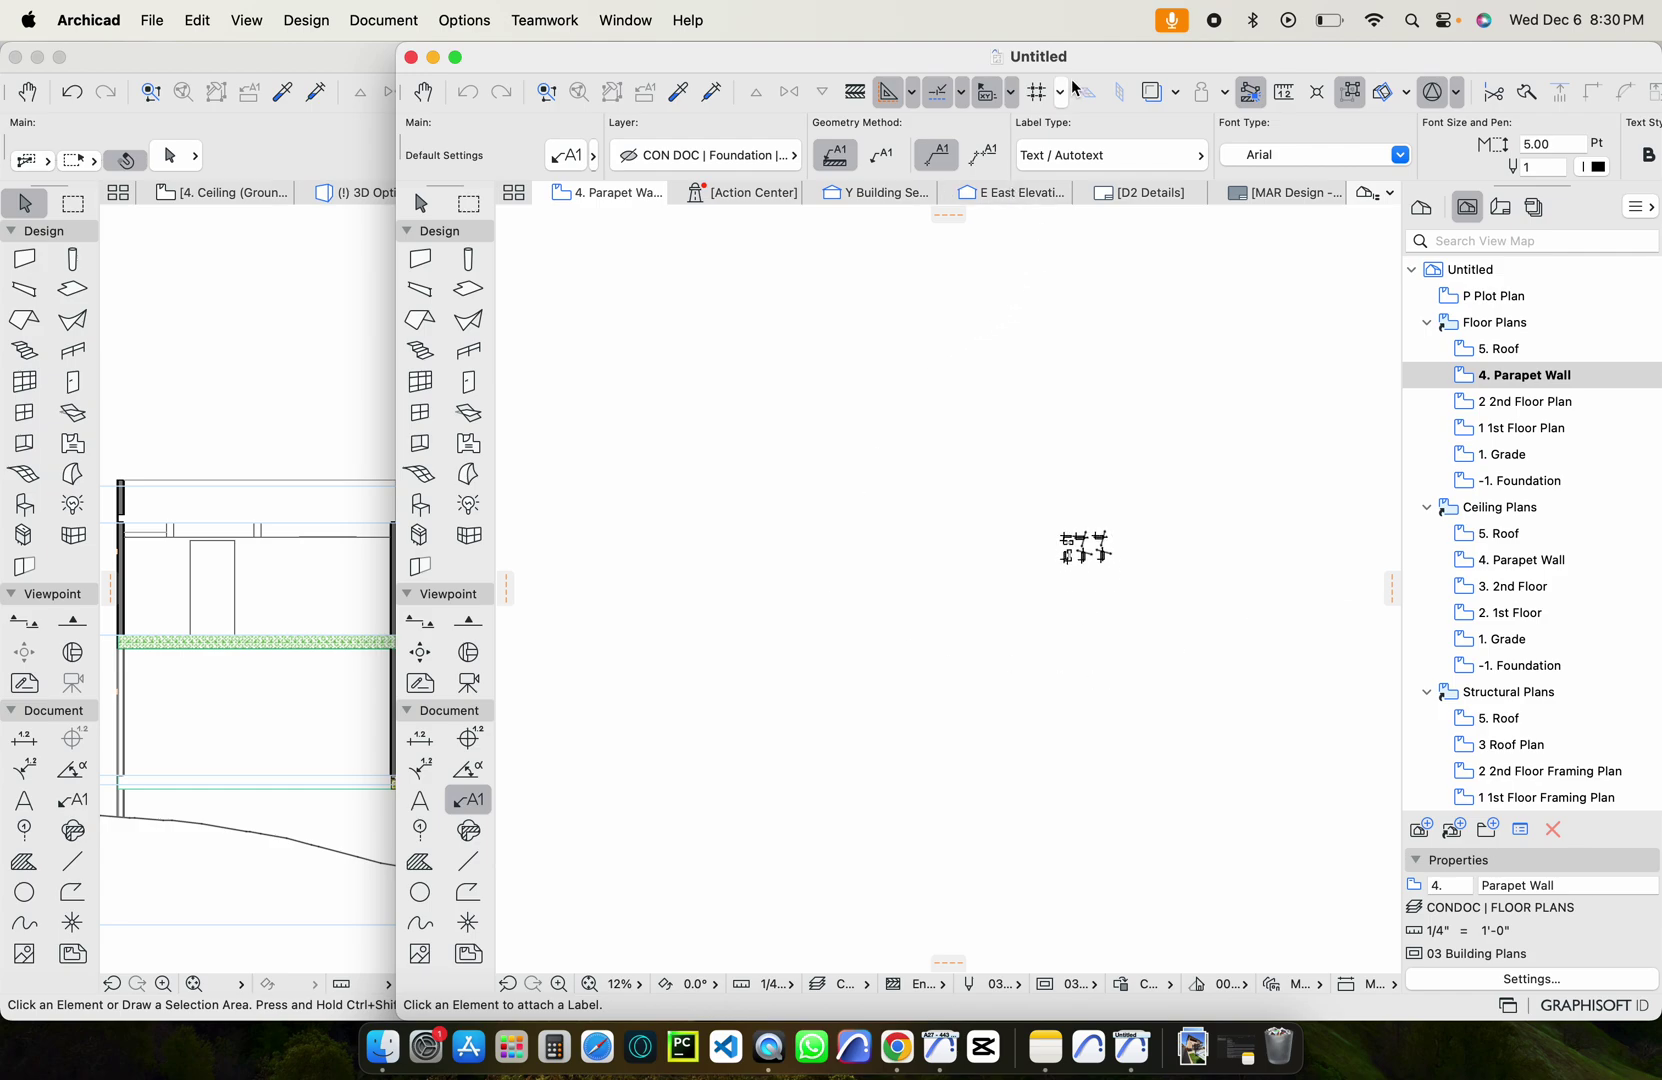
drag(1069, 55, 1055, 55)
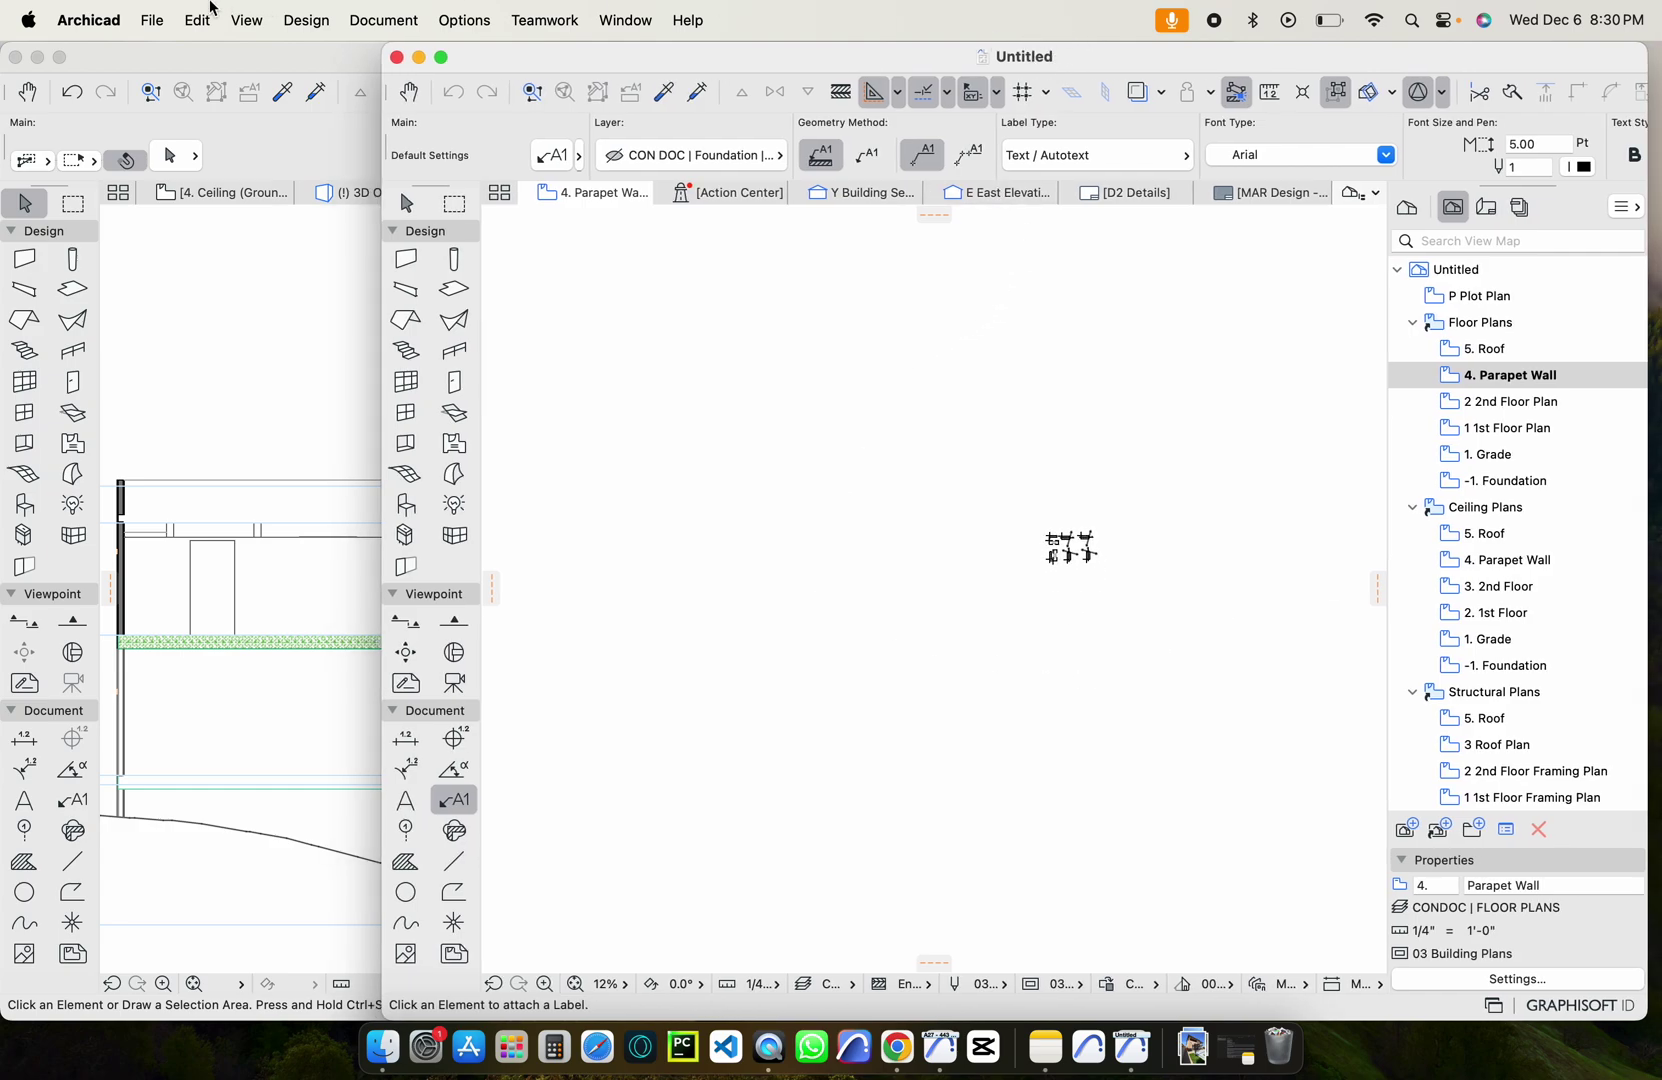
mouse_move(176, 86)
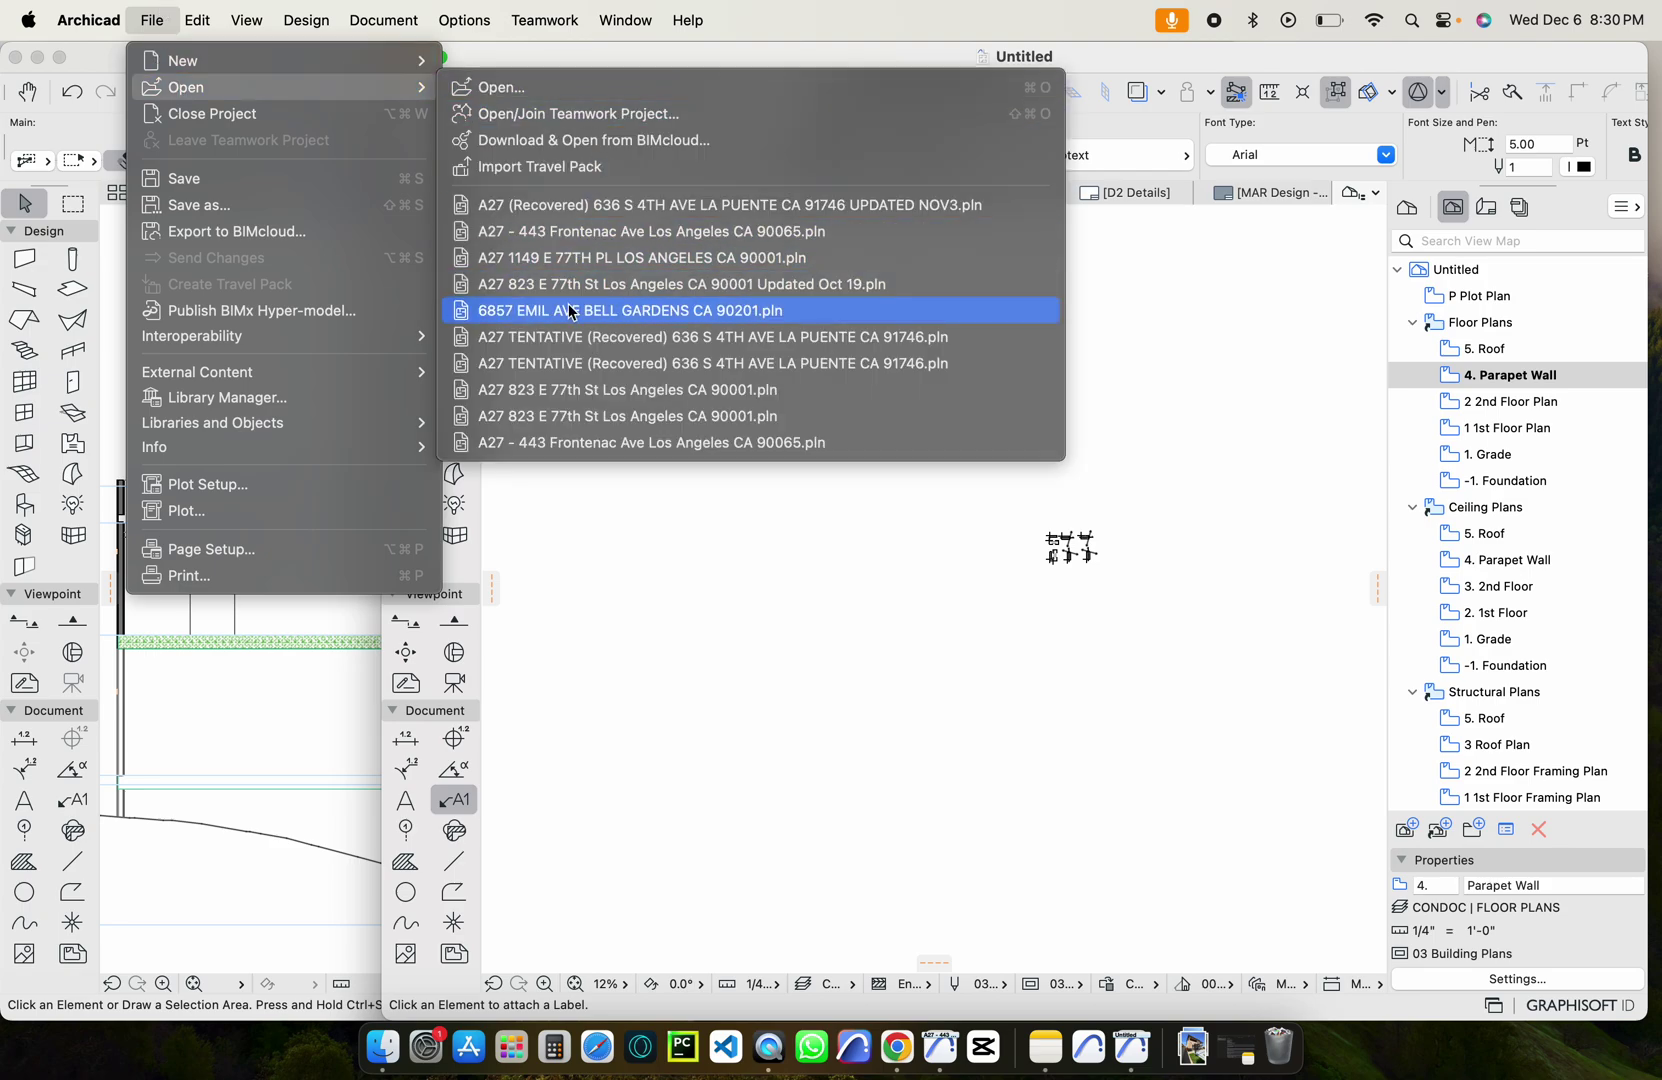
click(562, 240)
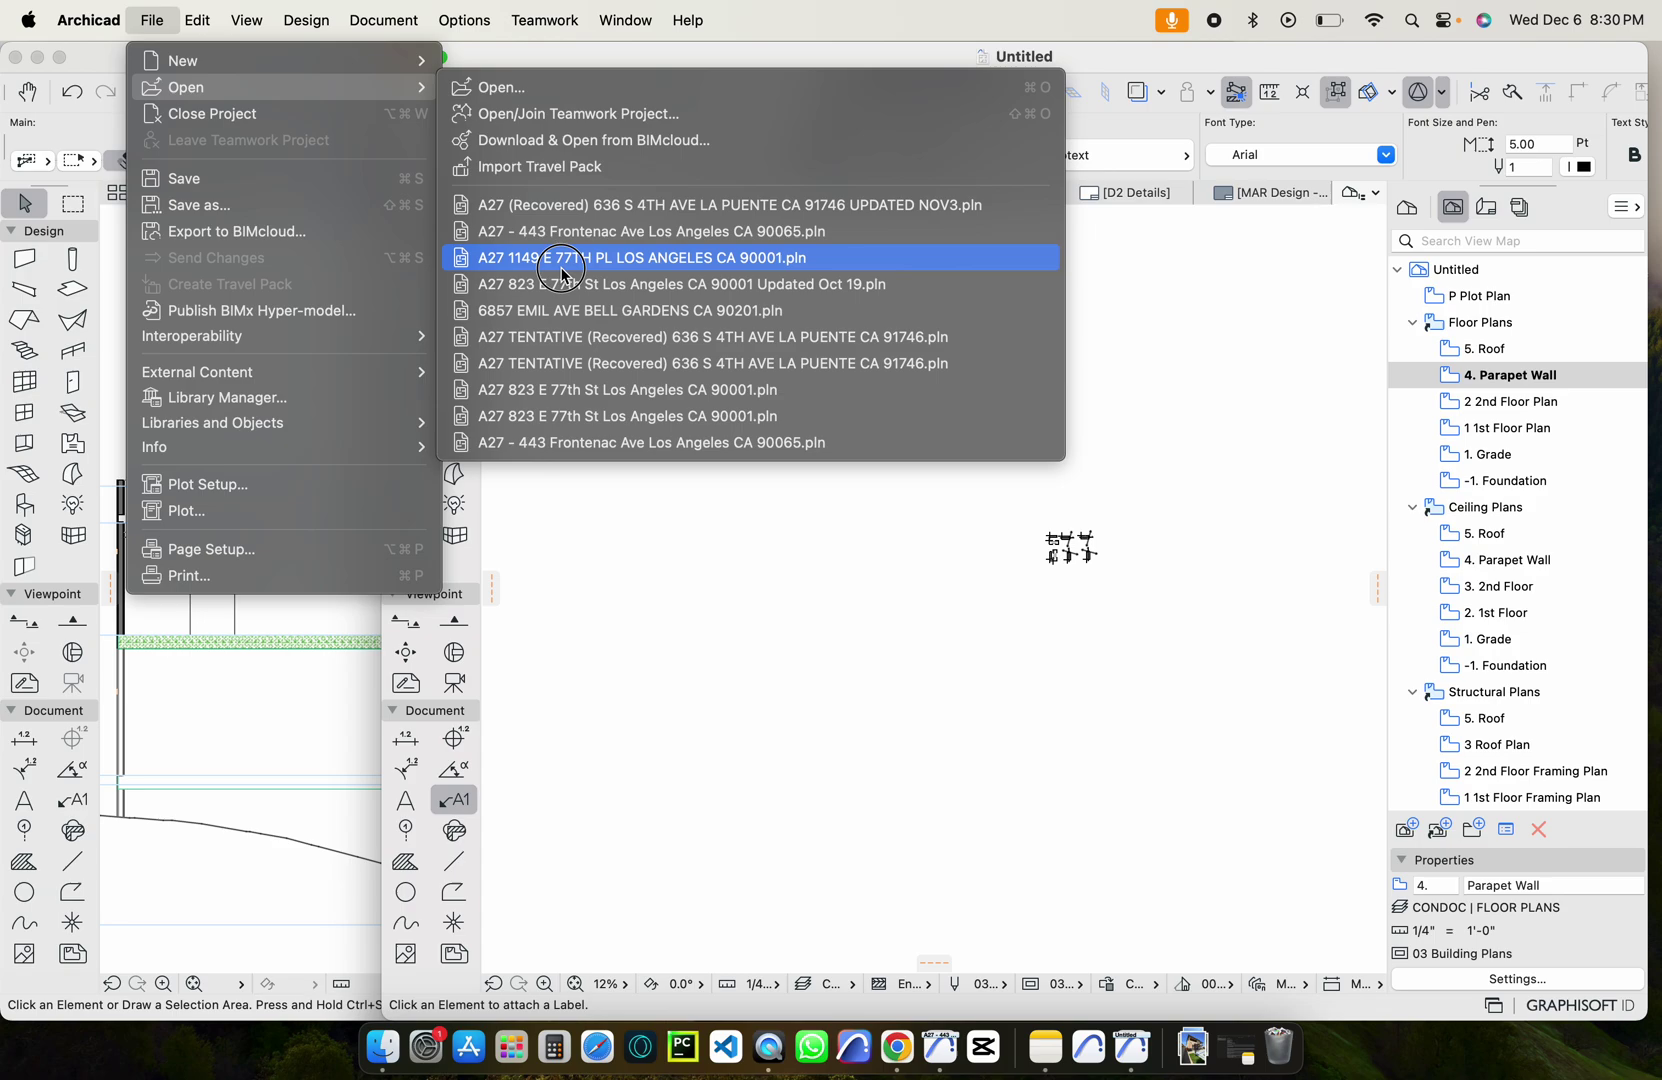
click(560, 232)
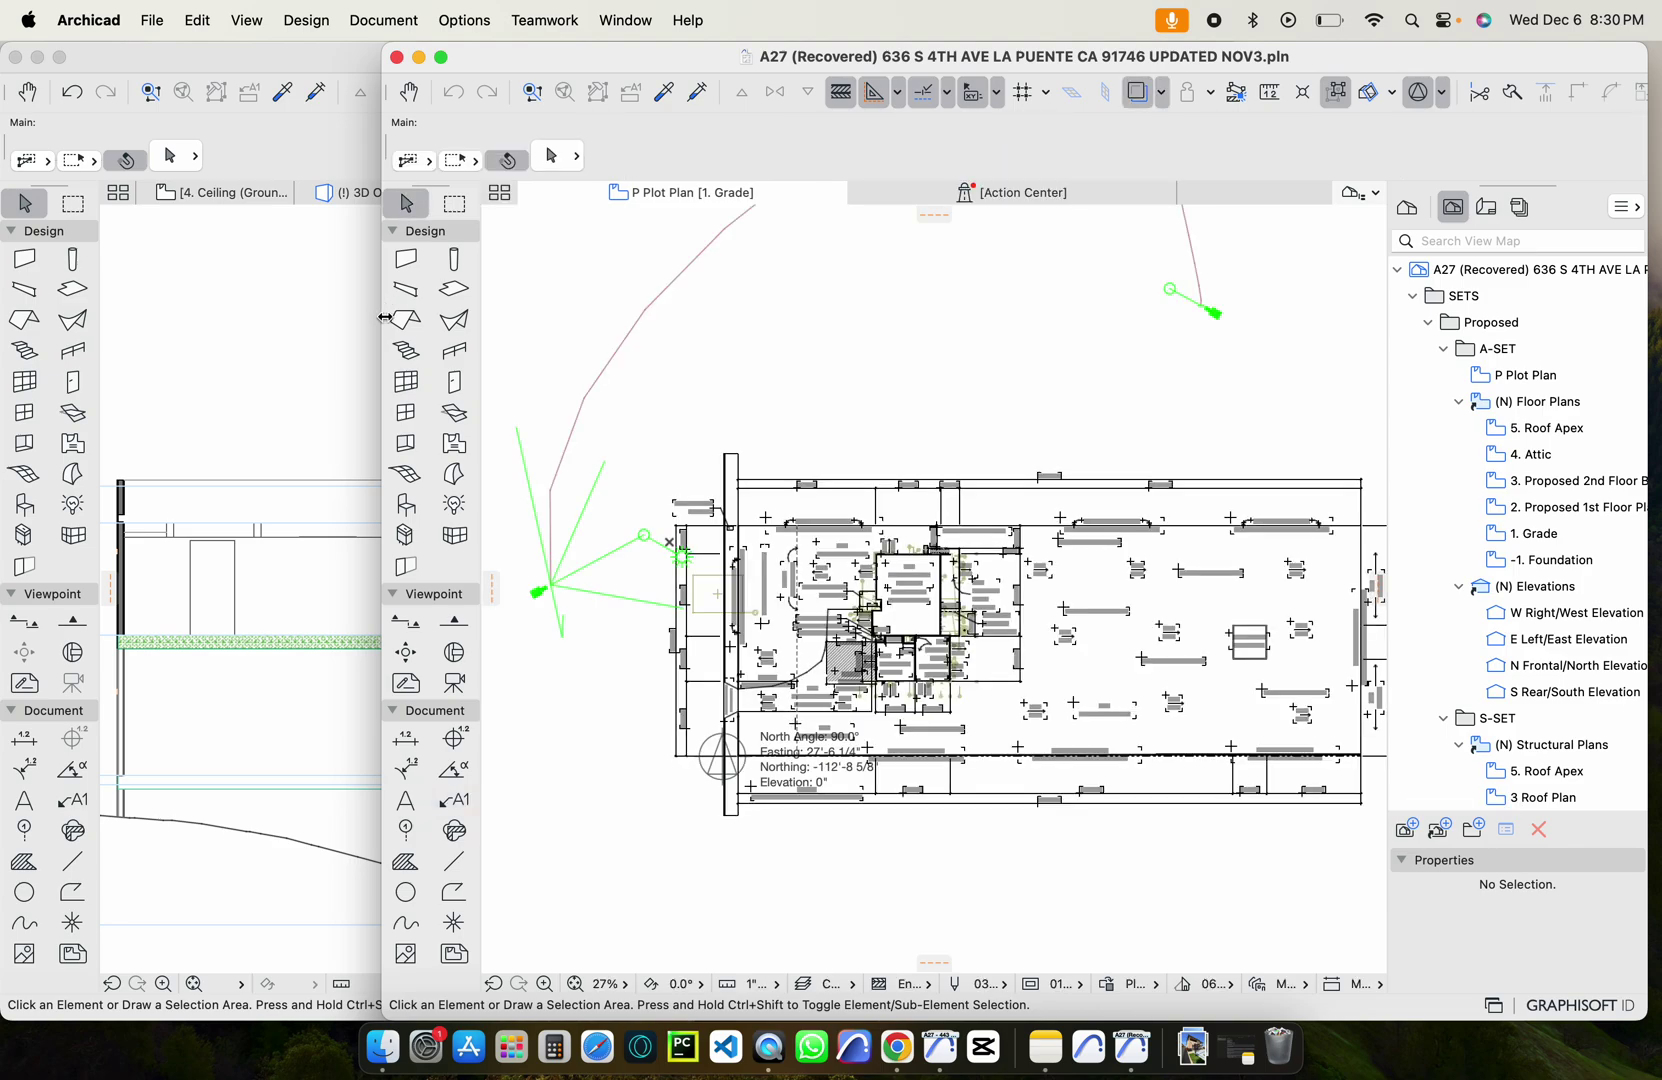
Return the Navigator to View Map, narrow the window from the left, and show W Right/West Elevation
click(1480, 207)
click(1452, 207)
scroll(1520, 450, down, 5)
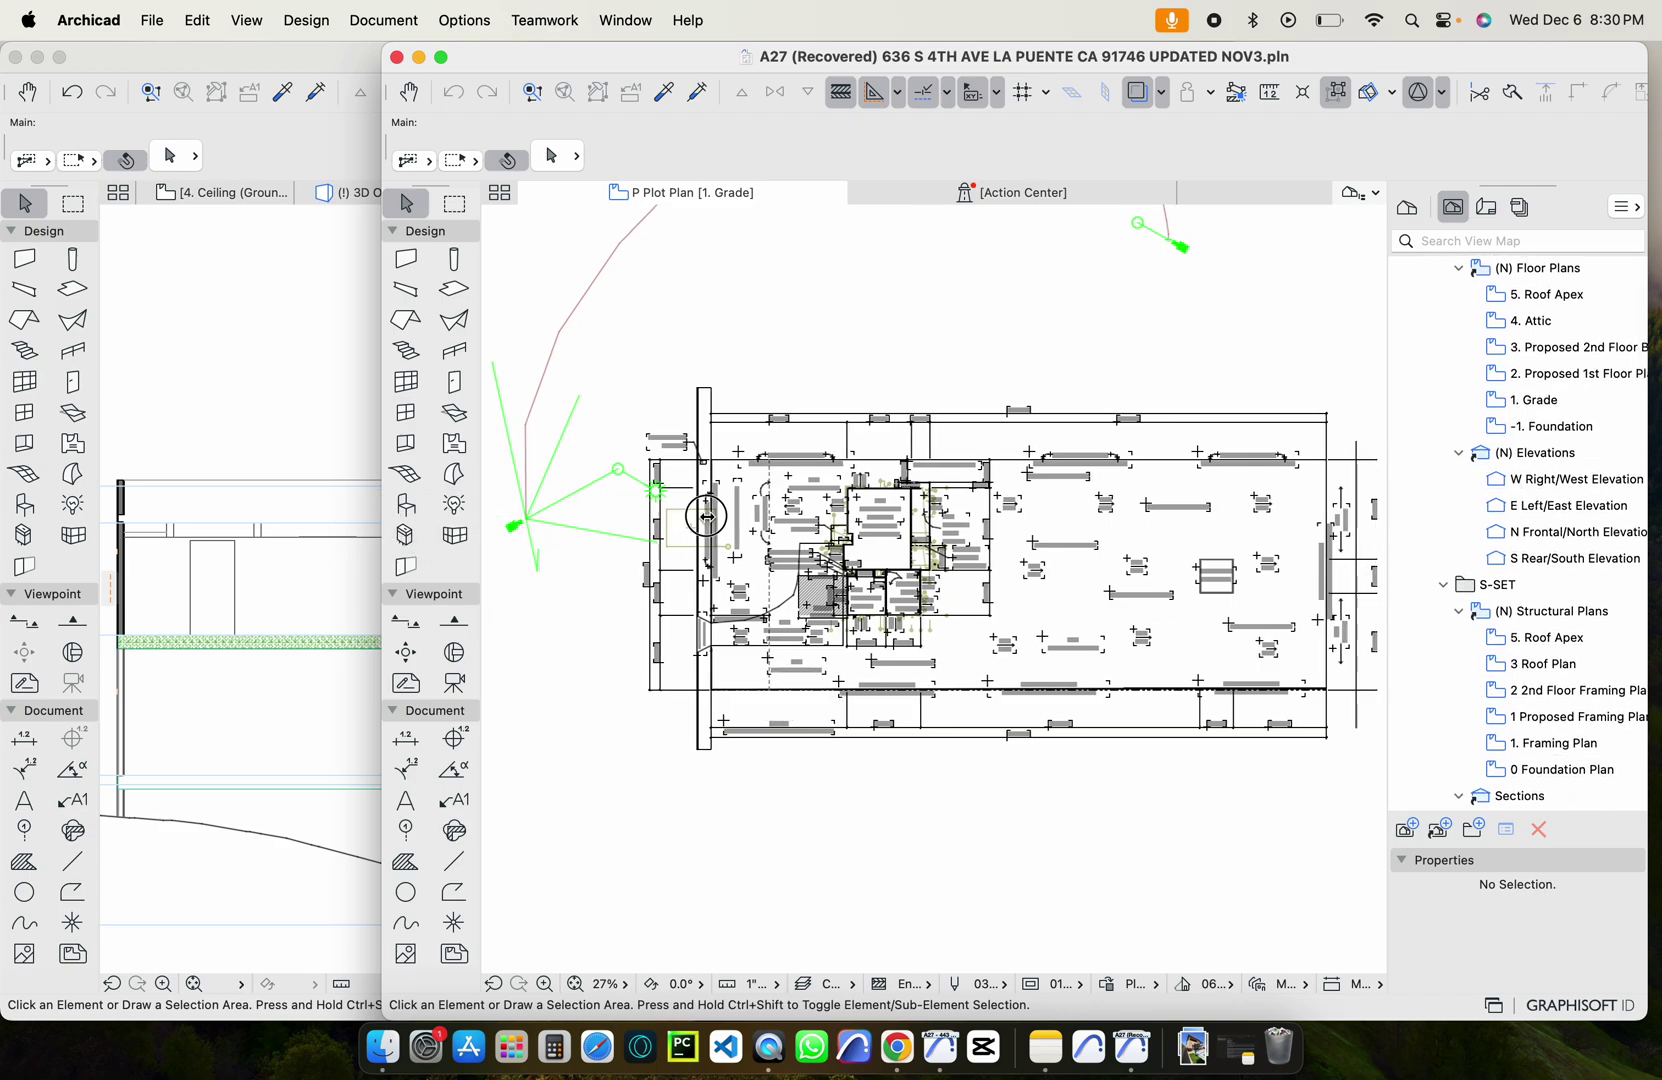
drag(383, 515, 618, 520)
double_click(1540, 484)
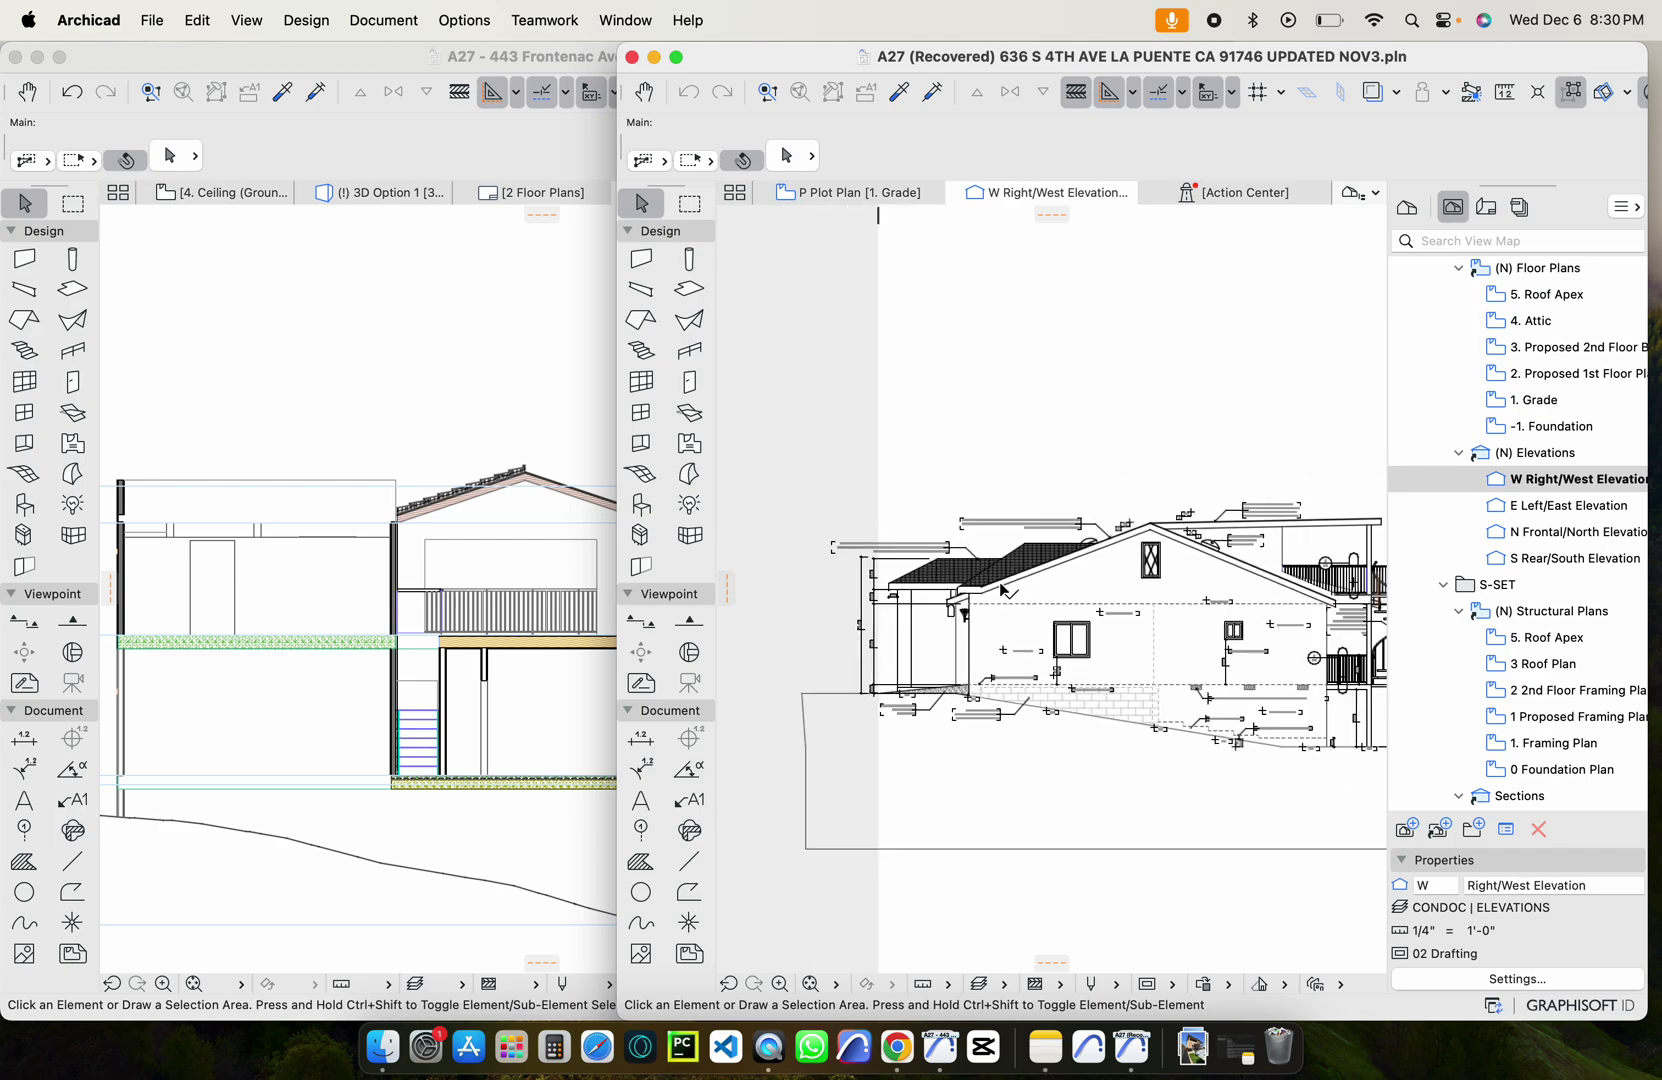
scroll(897, 590, down, 2)
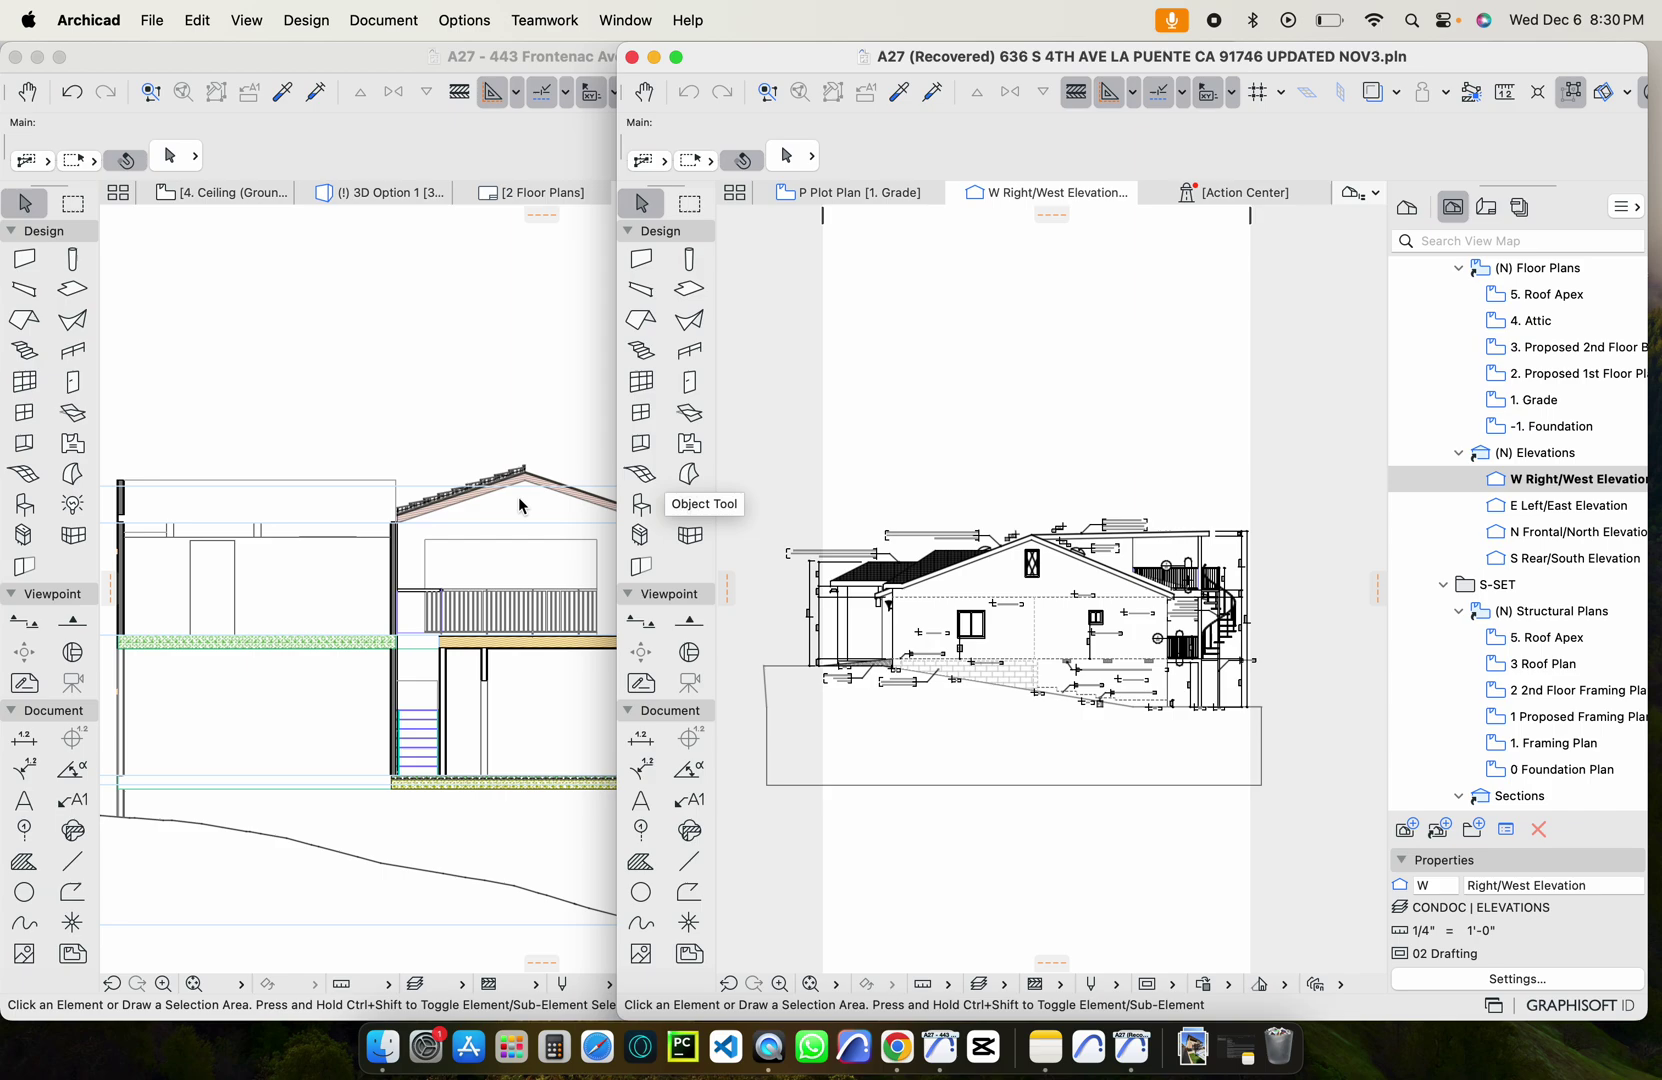
scroll(948, 545, up, 5)
click(1034, 548)
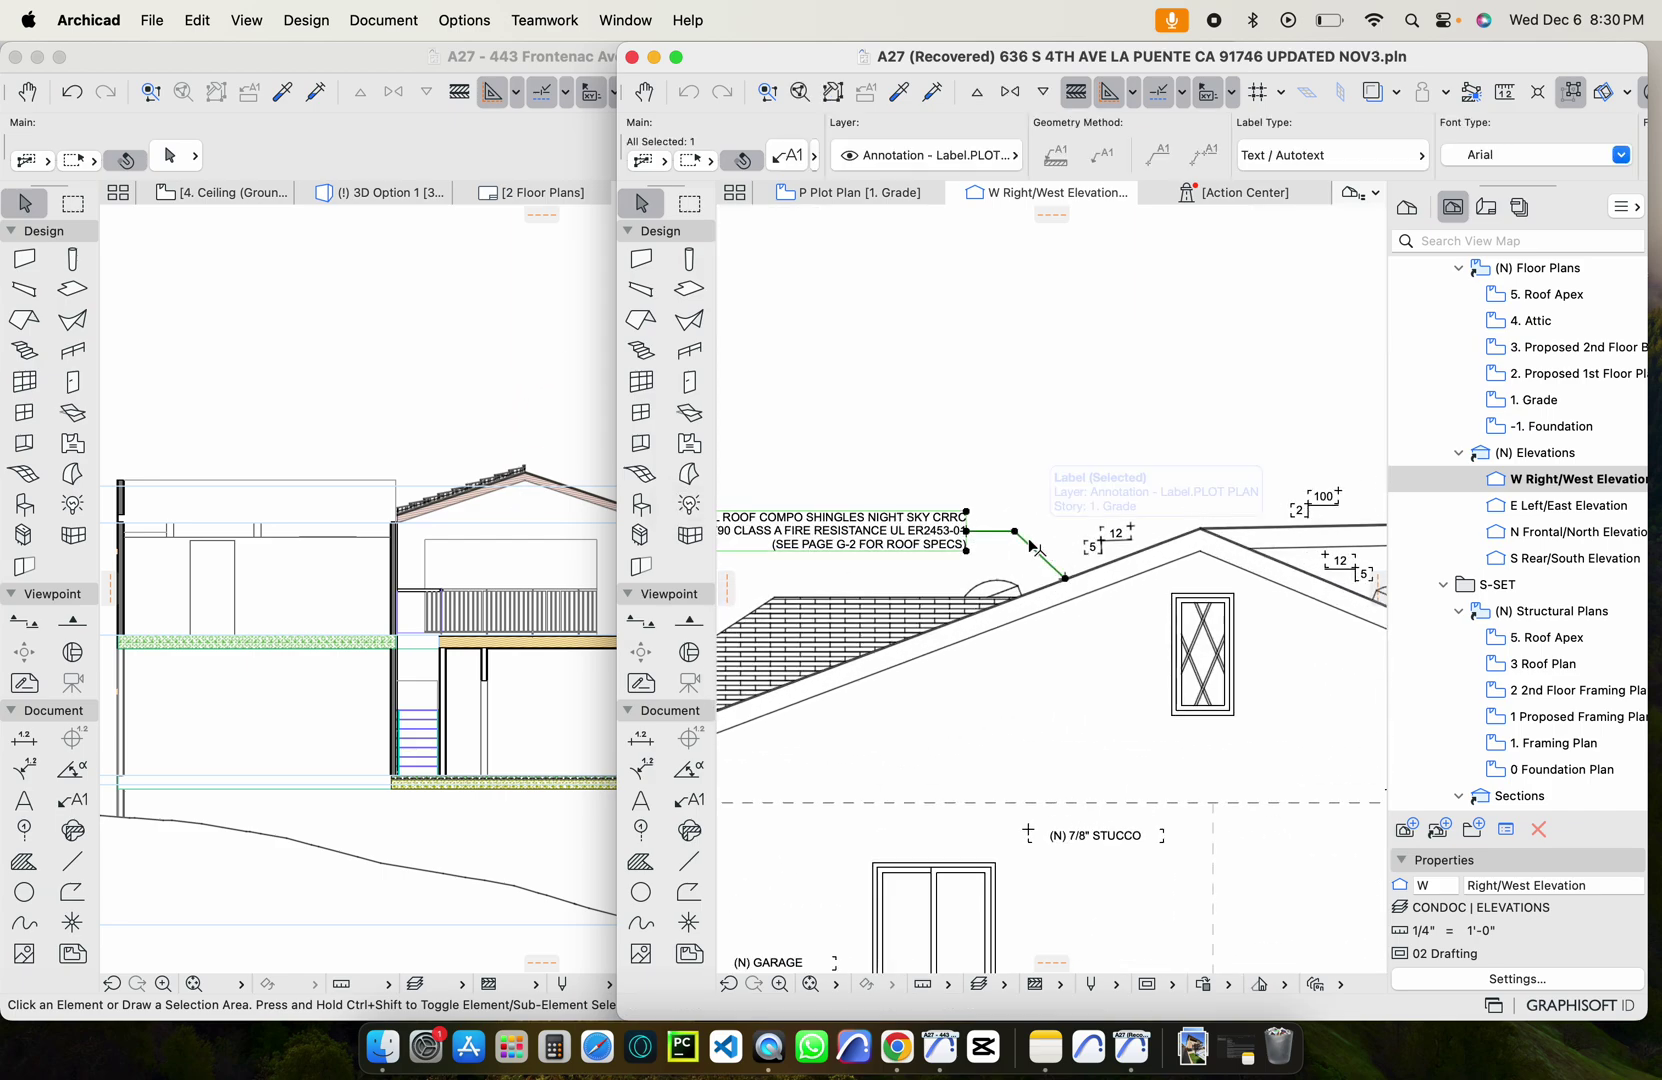
click(471, 419)
scroll(465, 405, down, 2)
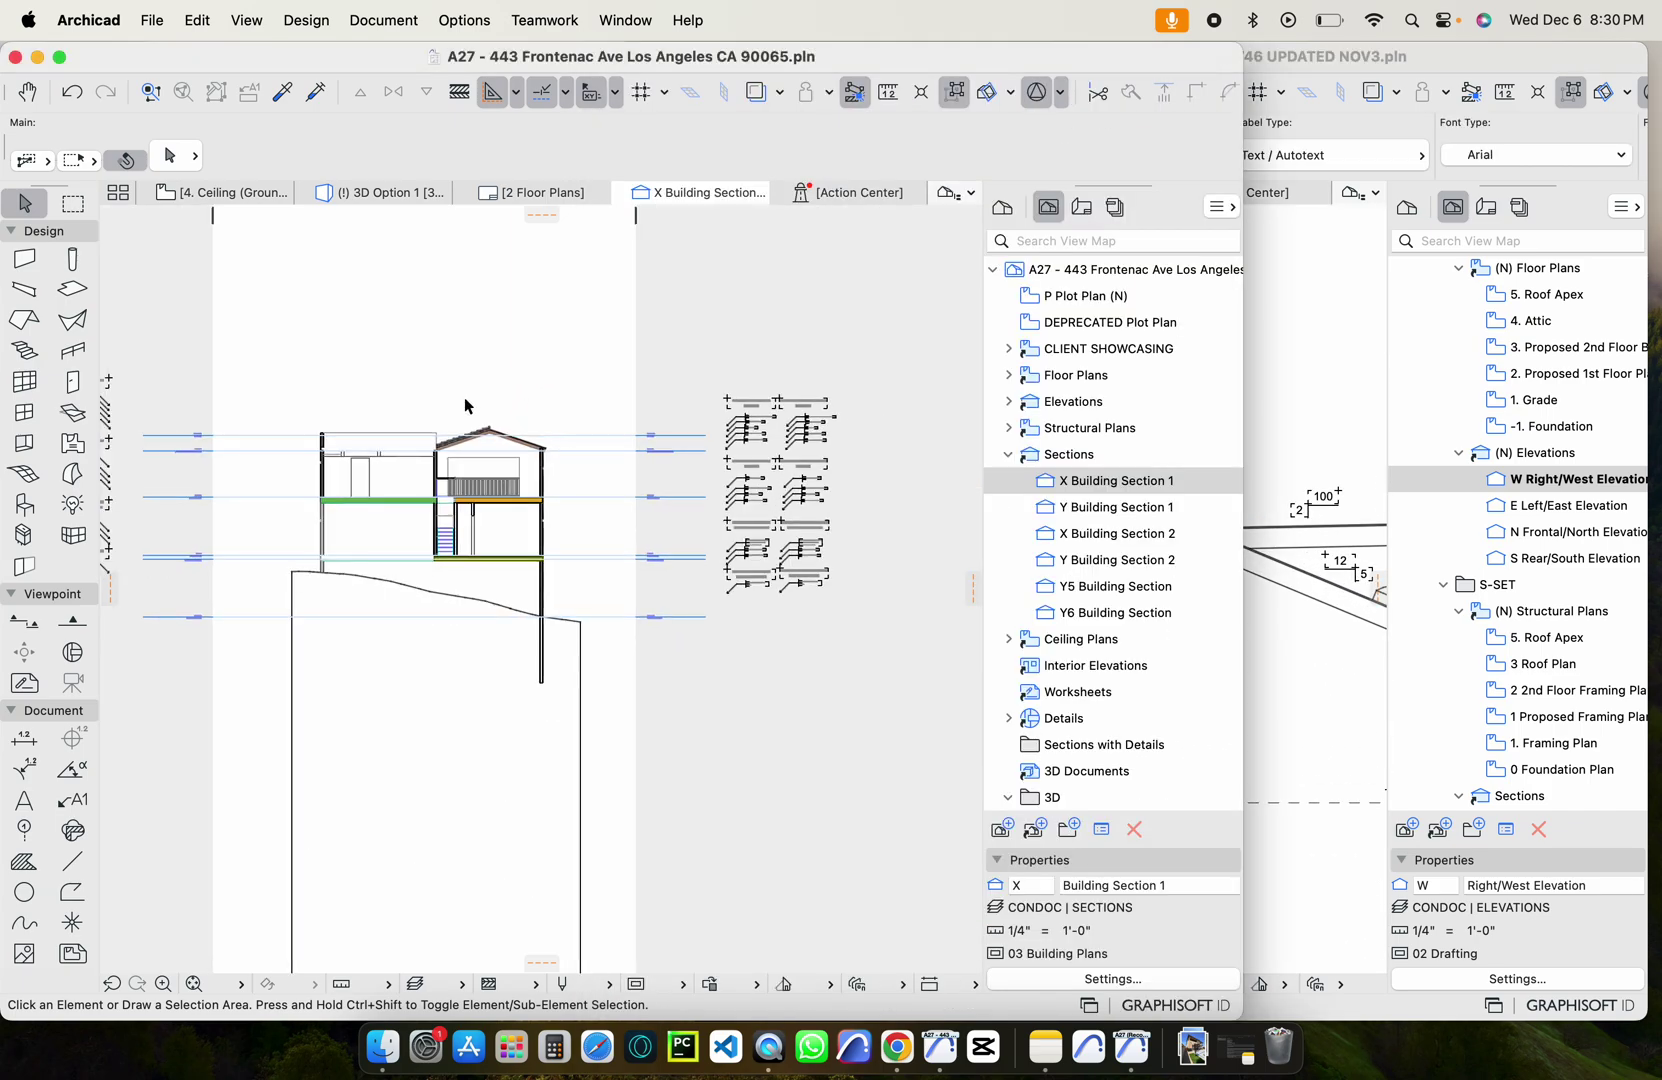
scroll(465, 405, up, 3)
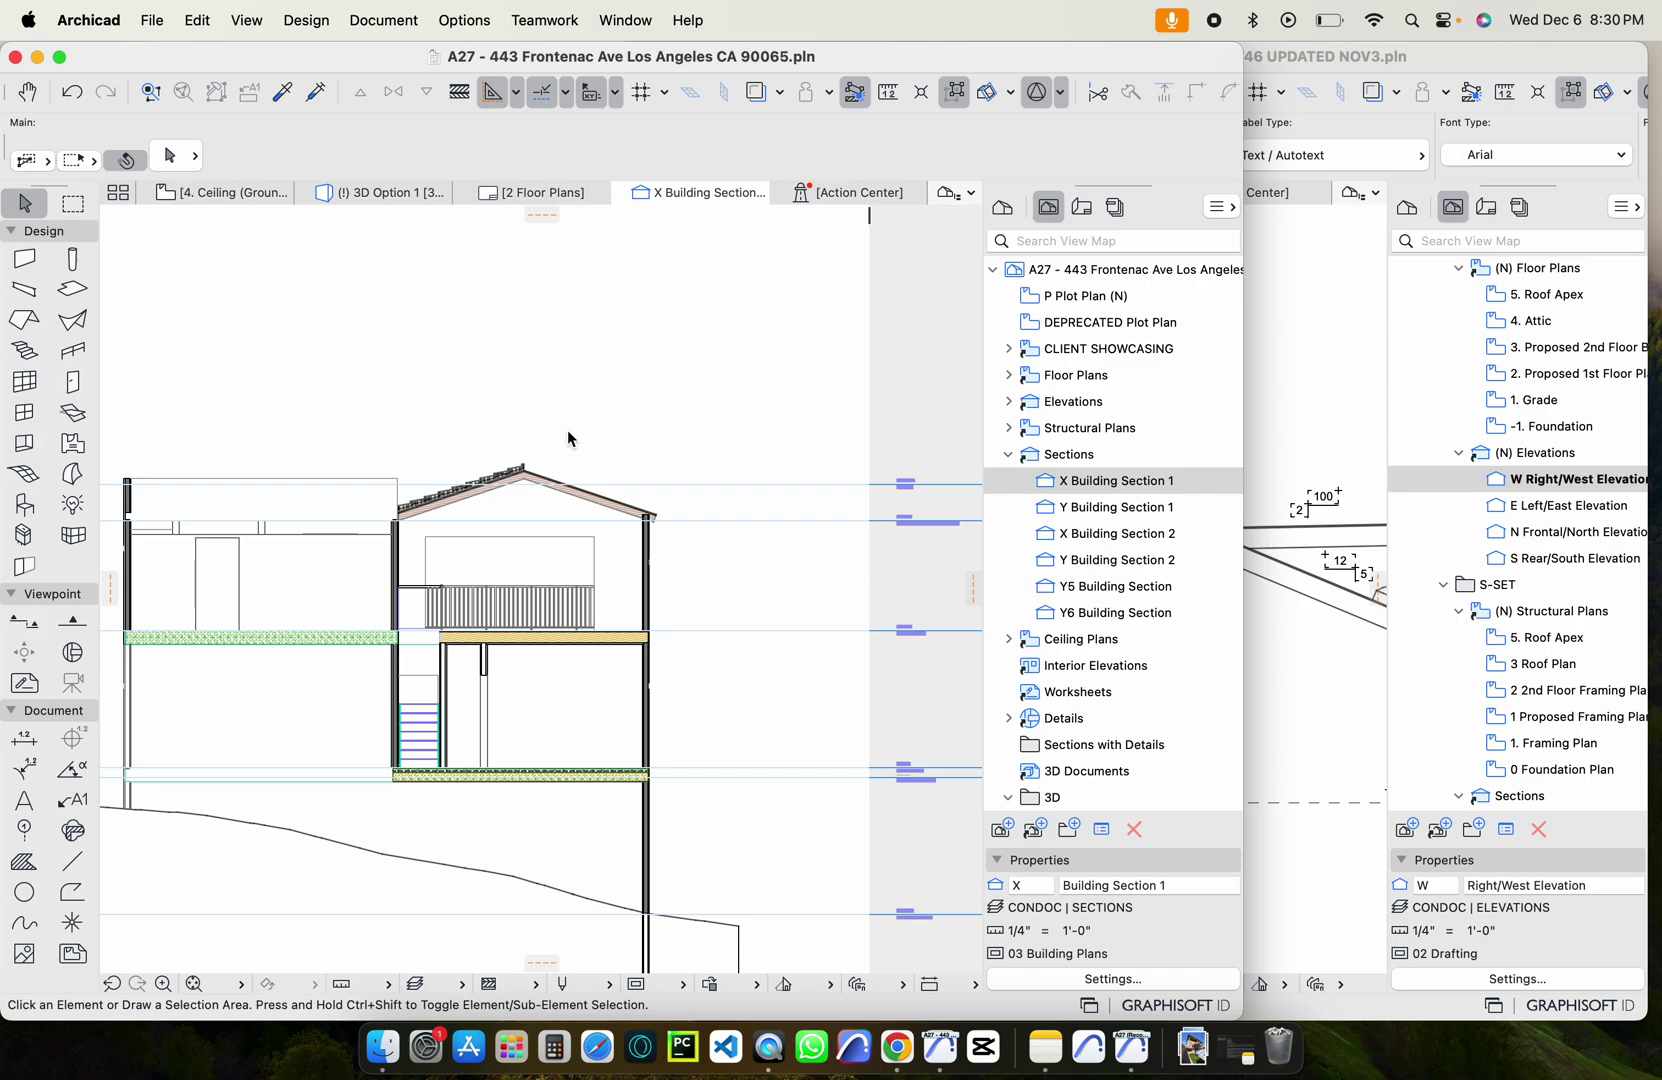
key(super+v)
click(960, 548)
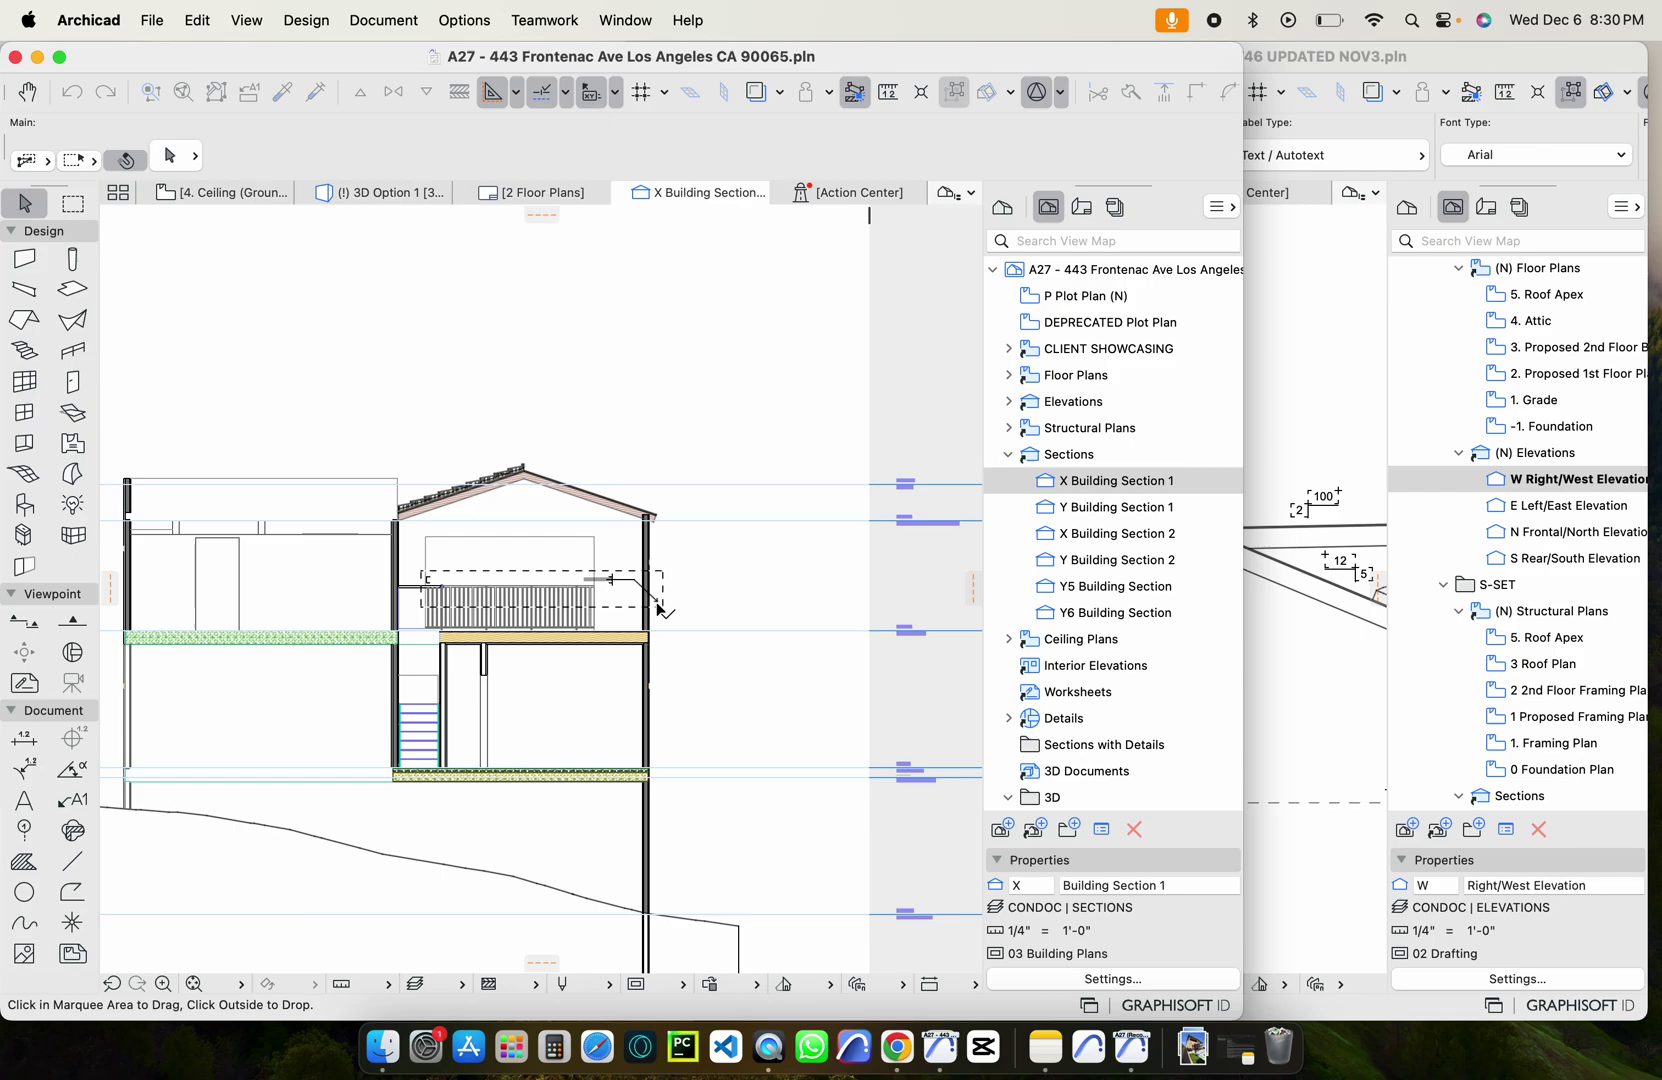
scroll(657, 601, up, 3)
scroll(639, 594, up, 2)
click(636, 566)
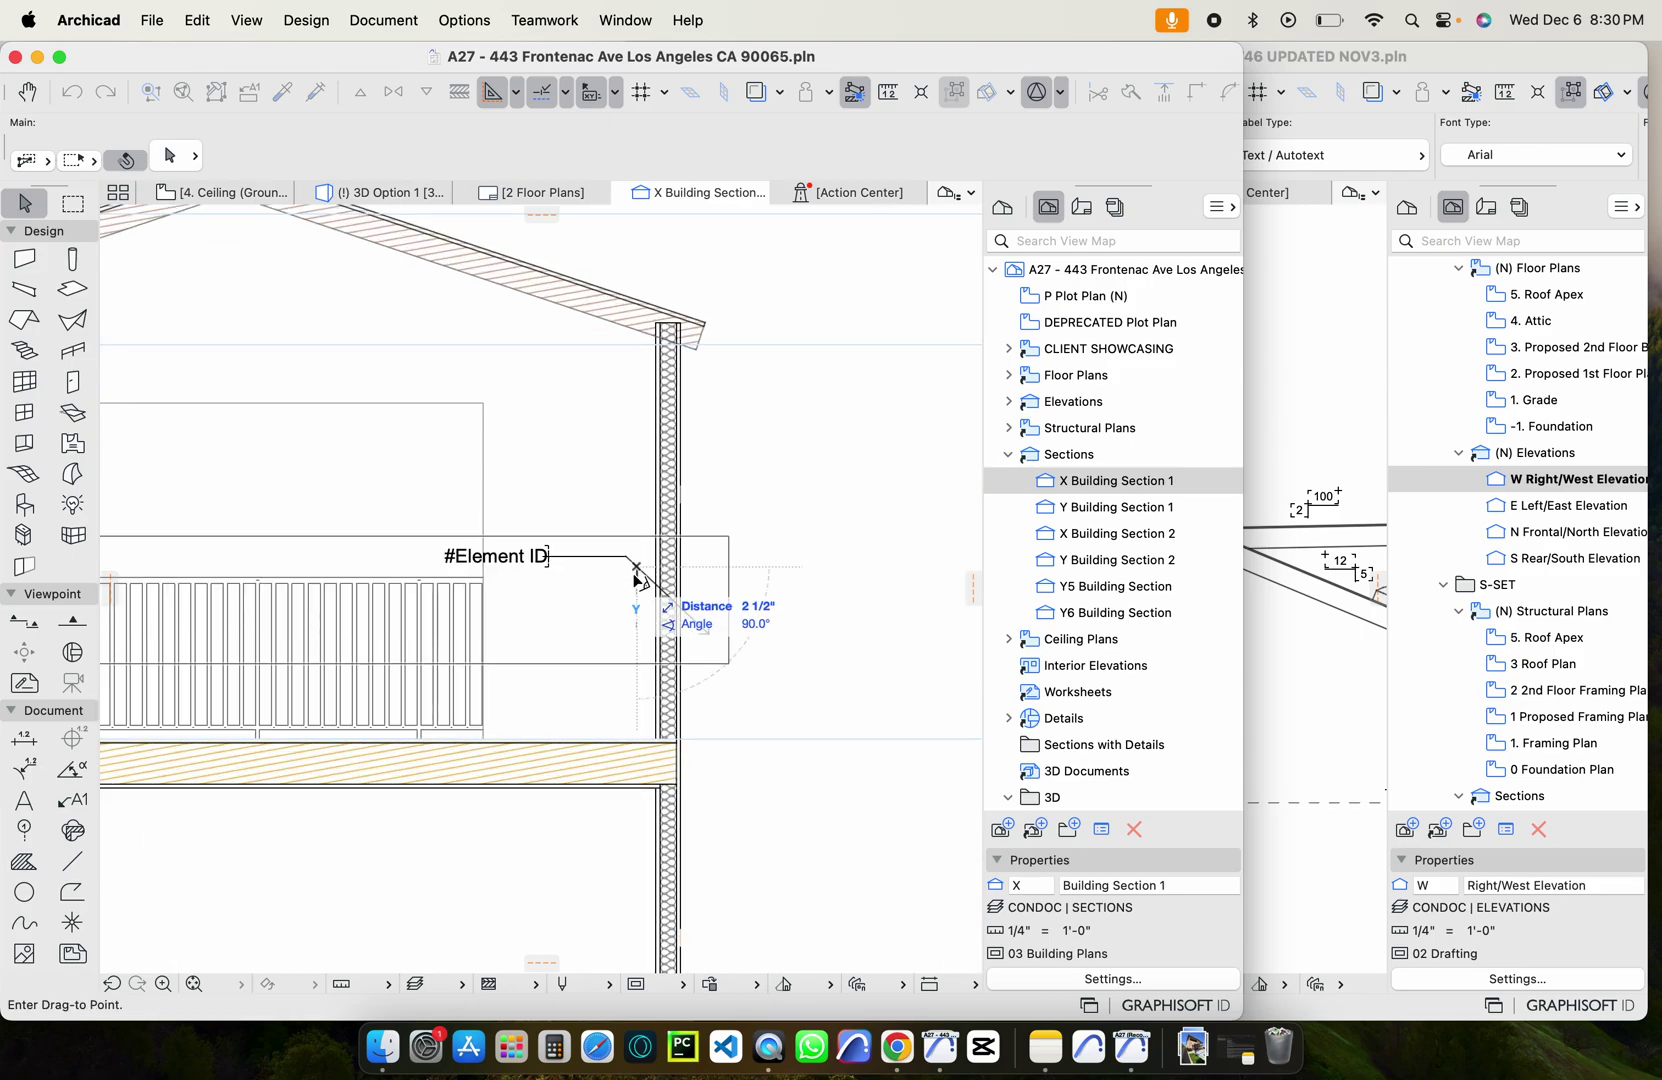
scroll(695, 370, down, 5)
click(665, 282)
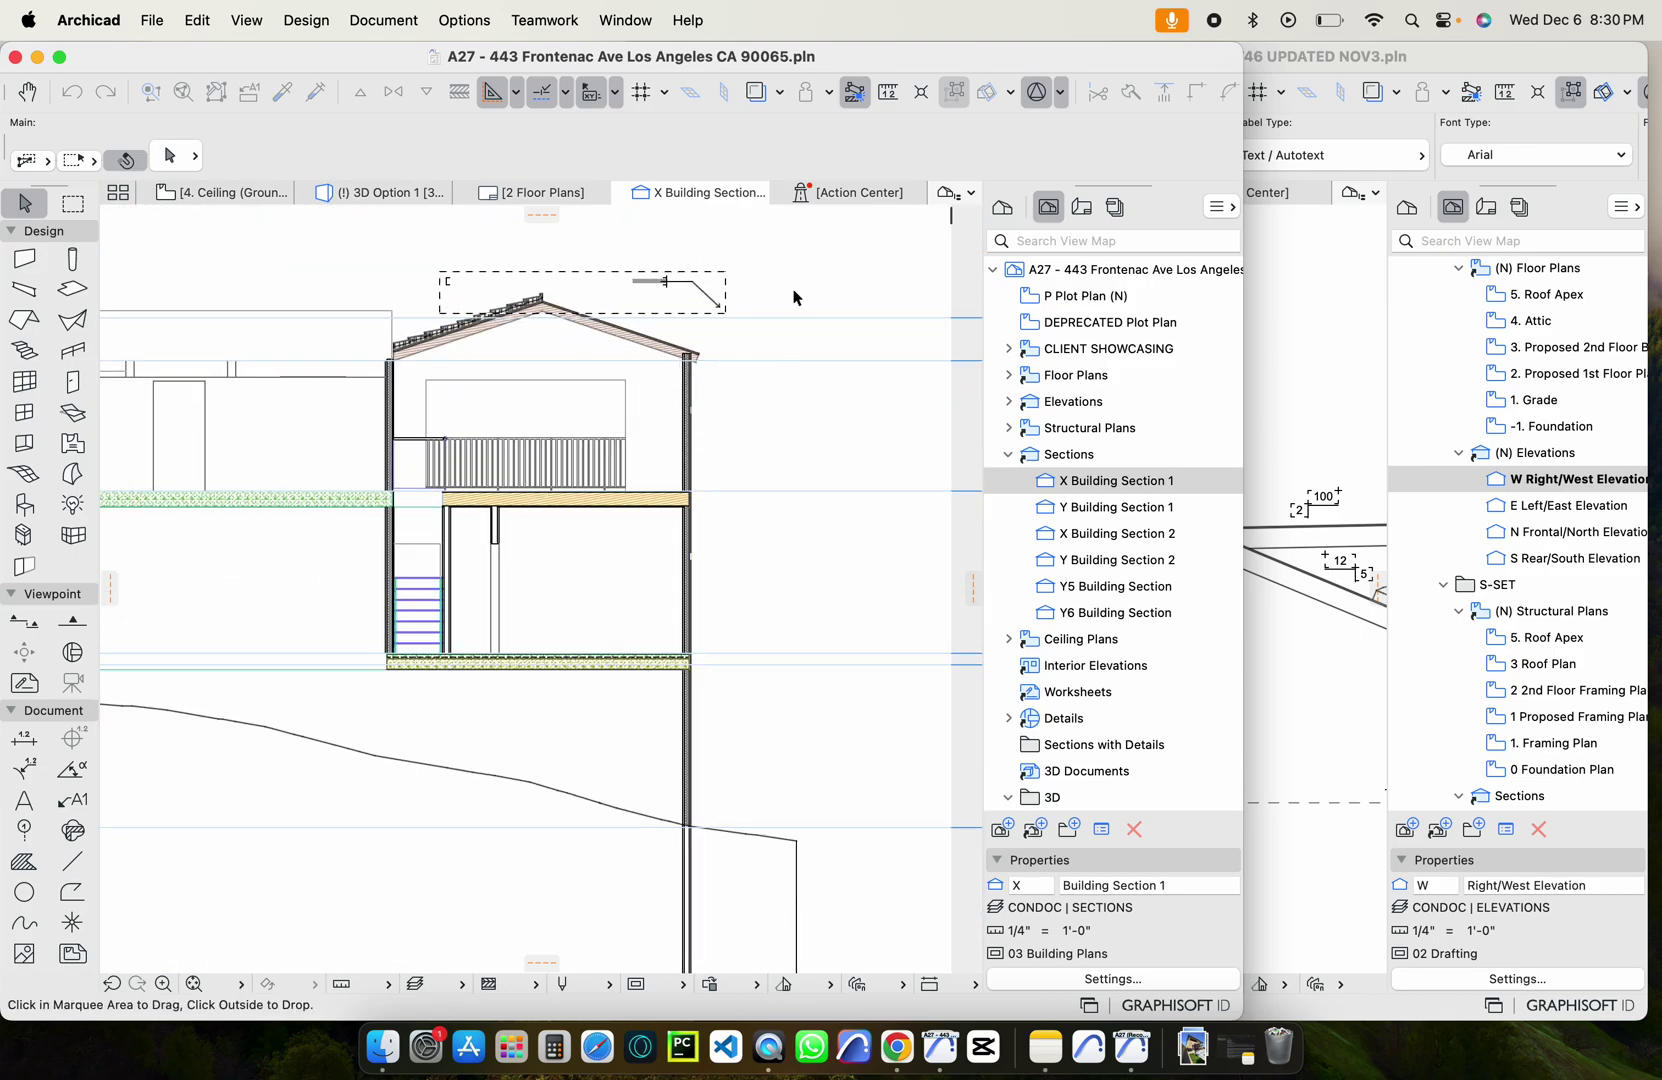
scroll(668, 309, up, 4)
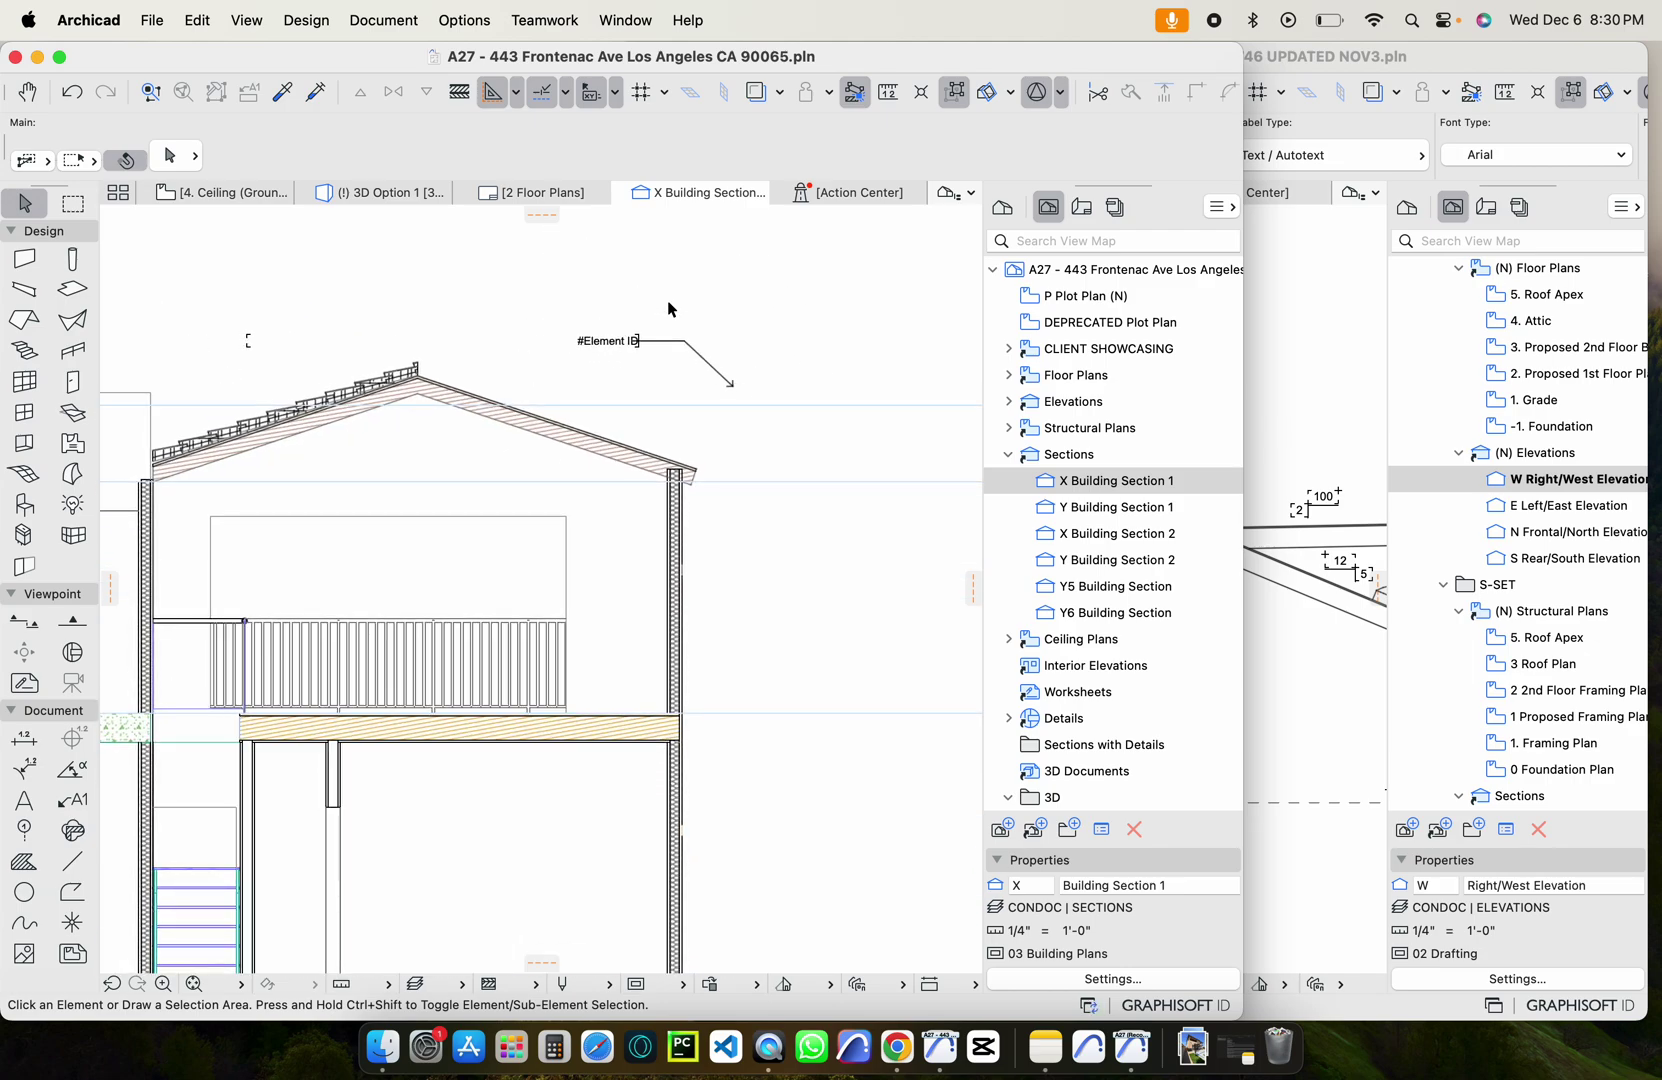
click(708, 370)
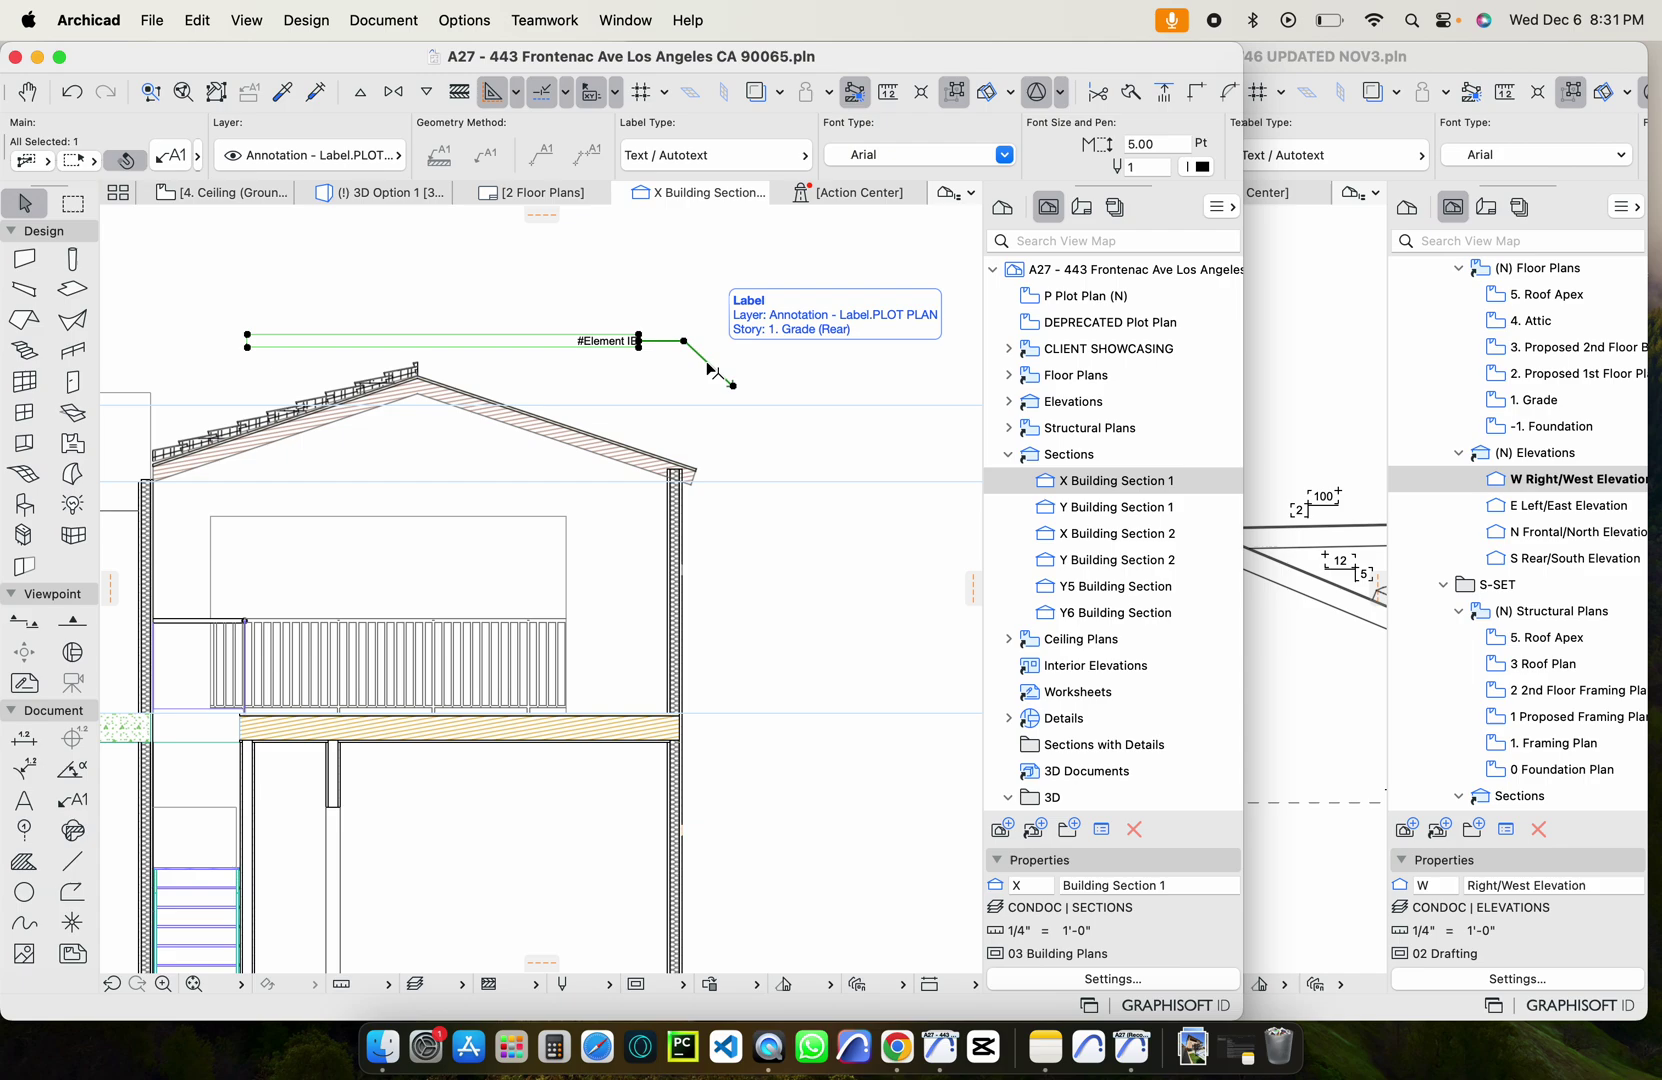
key(Delete)
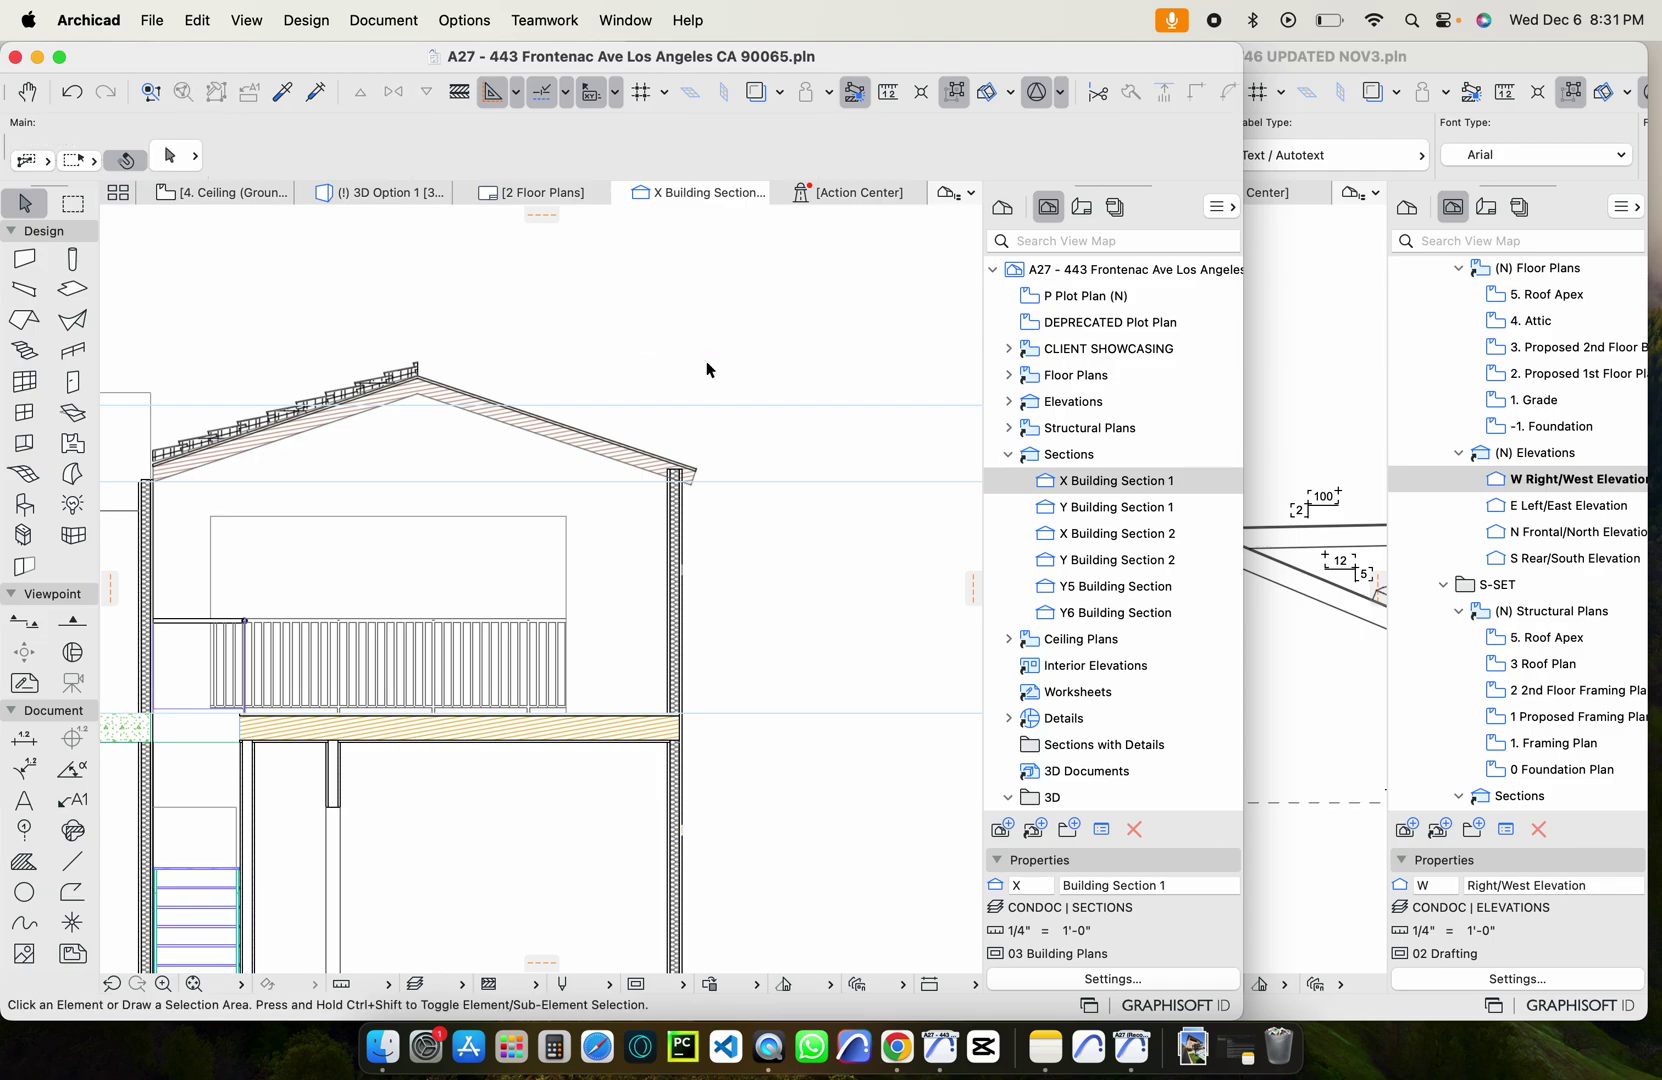
click(1374, 70)
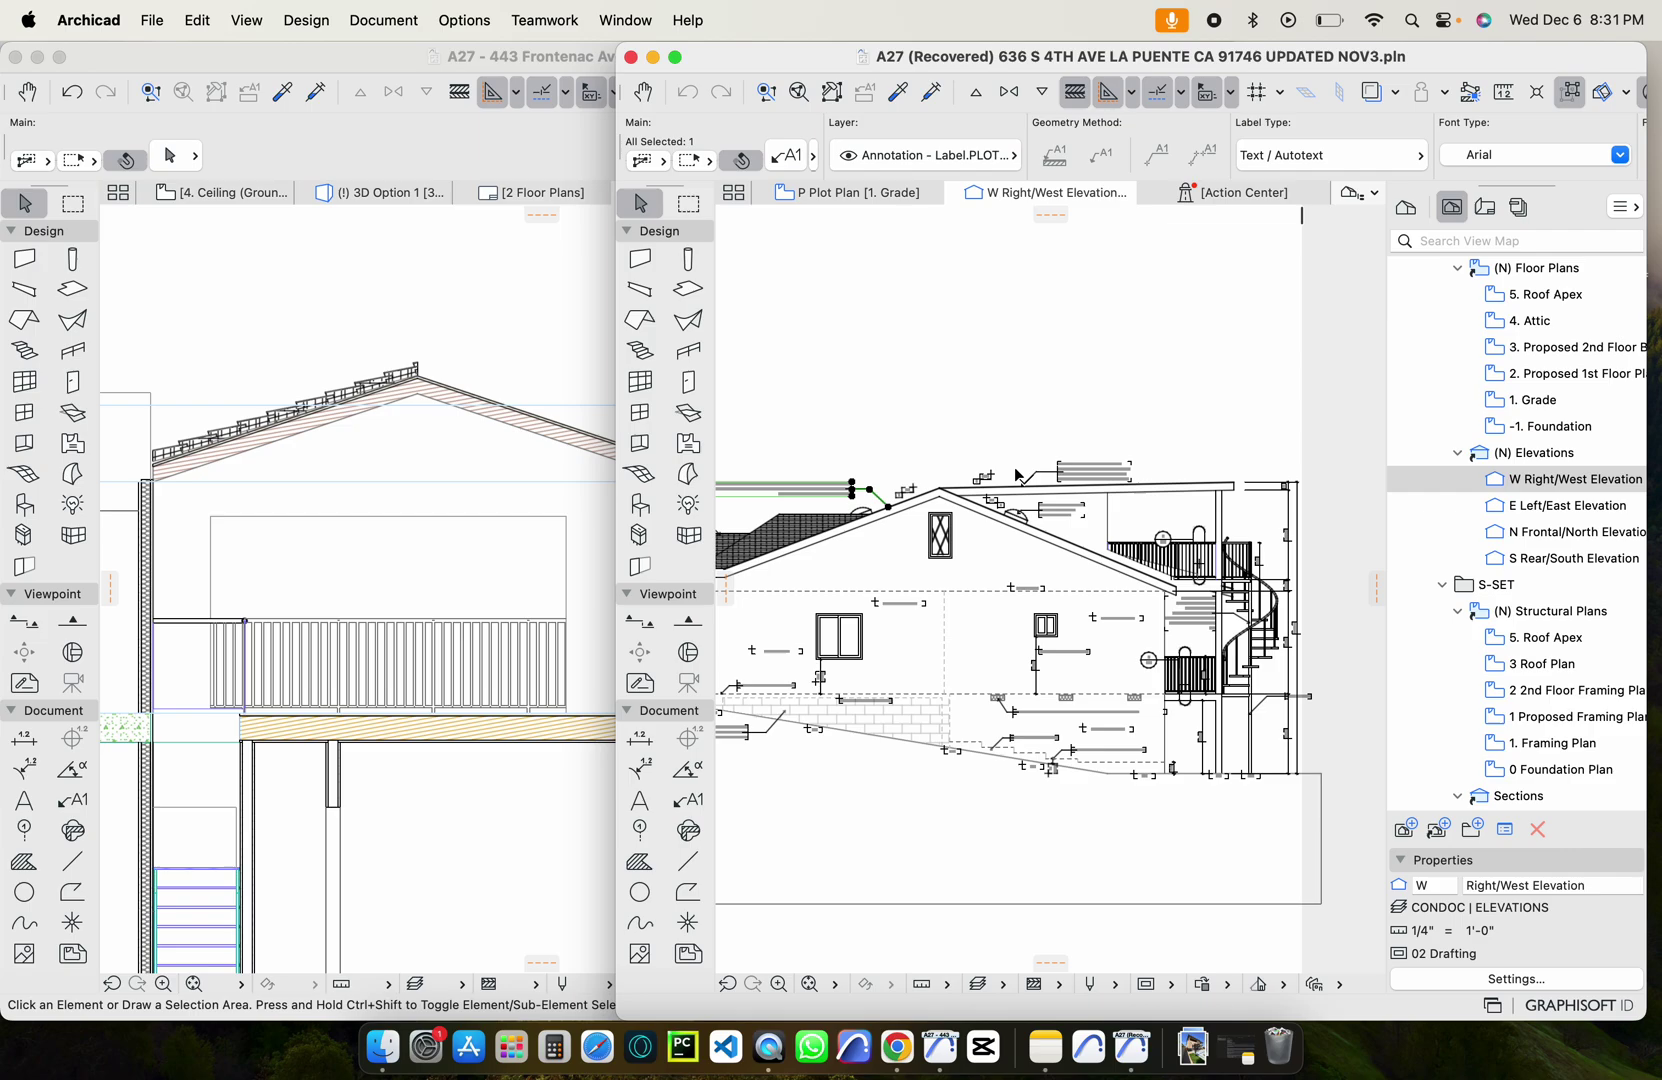
In the W Right/West Elevation, select the 100 slope text, the 2 text and the slope line
scroll(1078, 478, up, 3)
scroll(975, 487, down, 2)
scroll(975, 487, up, 5)
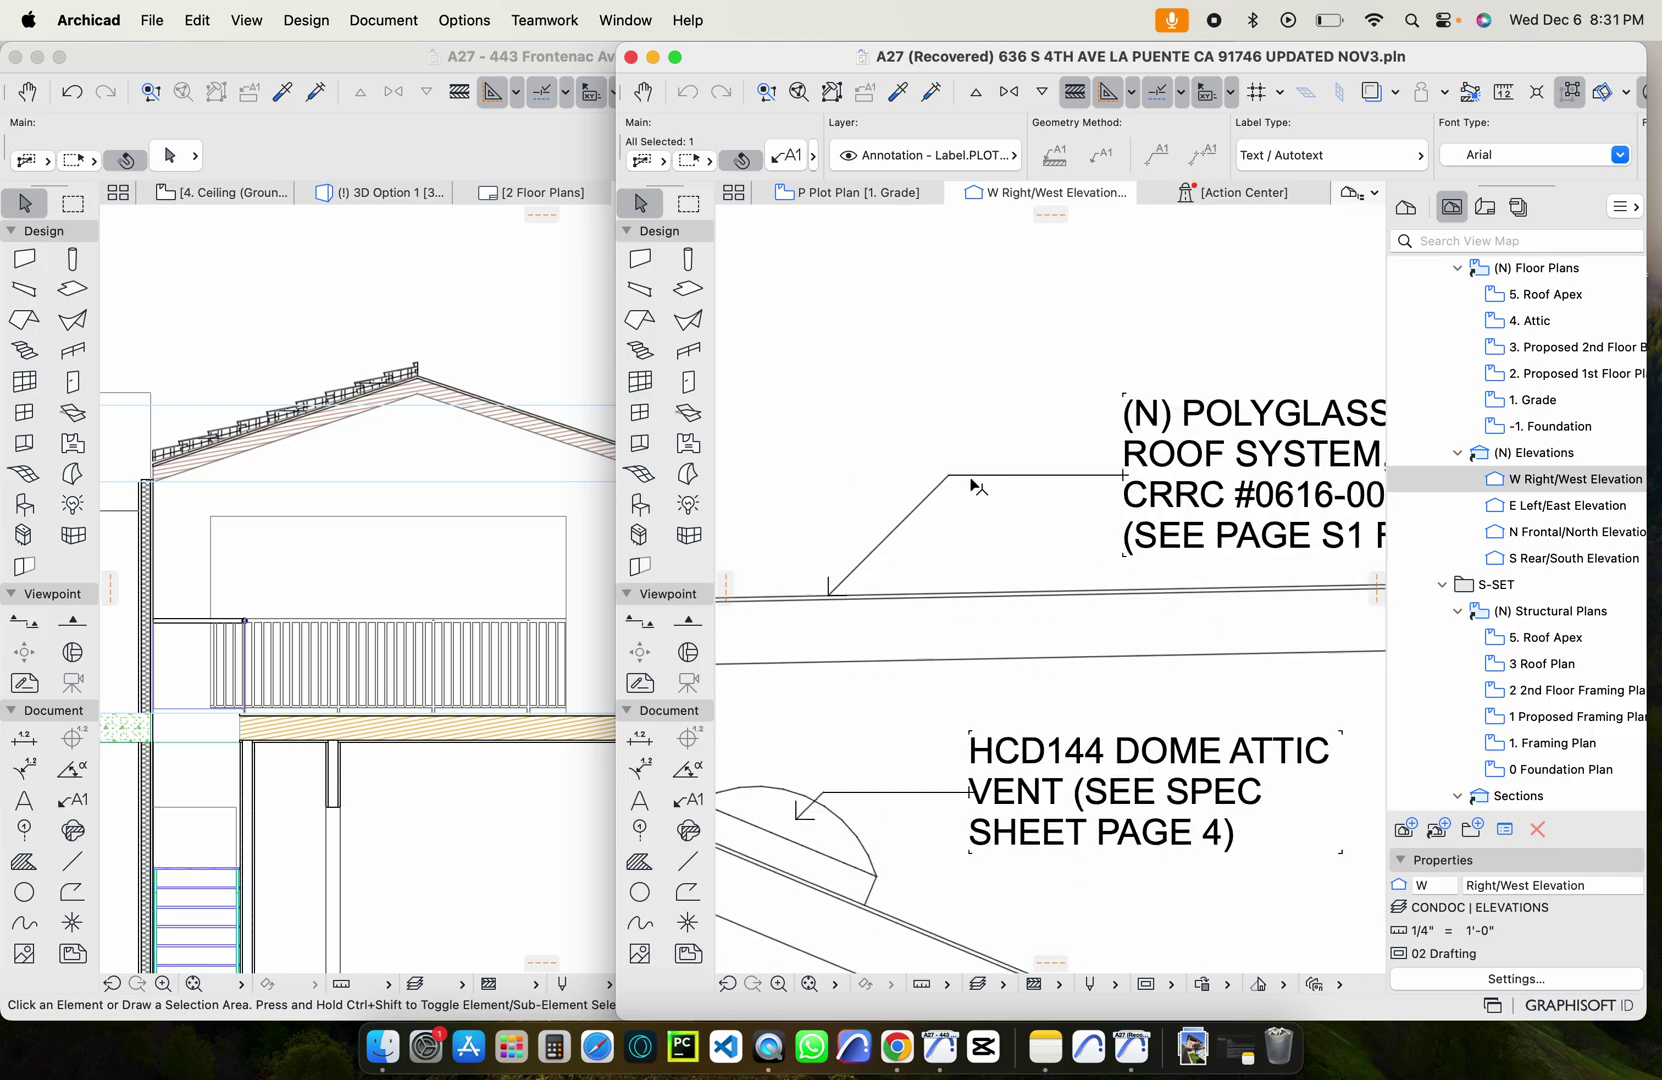
click(1005, 488)
click(1003, 487)
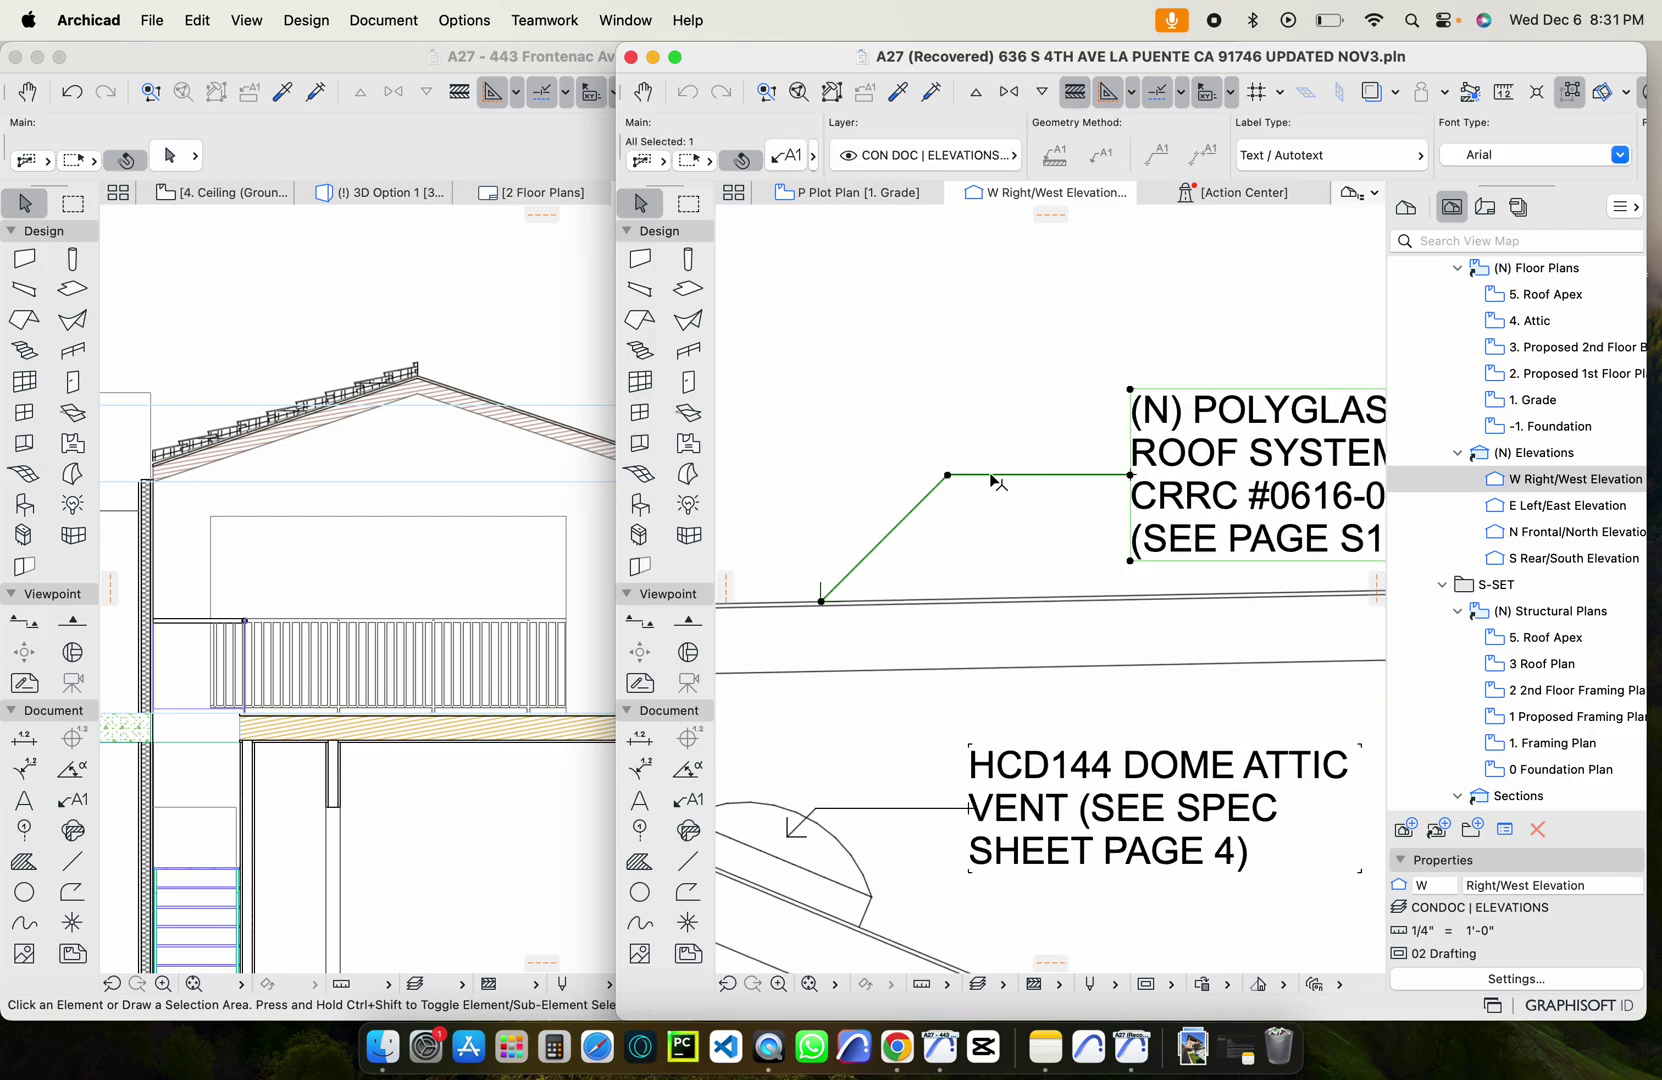
scroll(1000, 485, down, 3)
scroll(985, 655, down, 2)
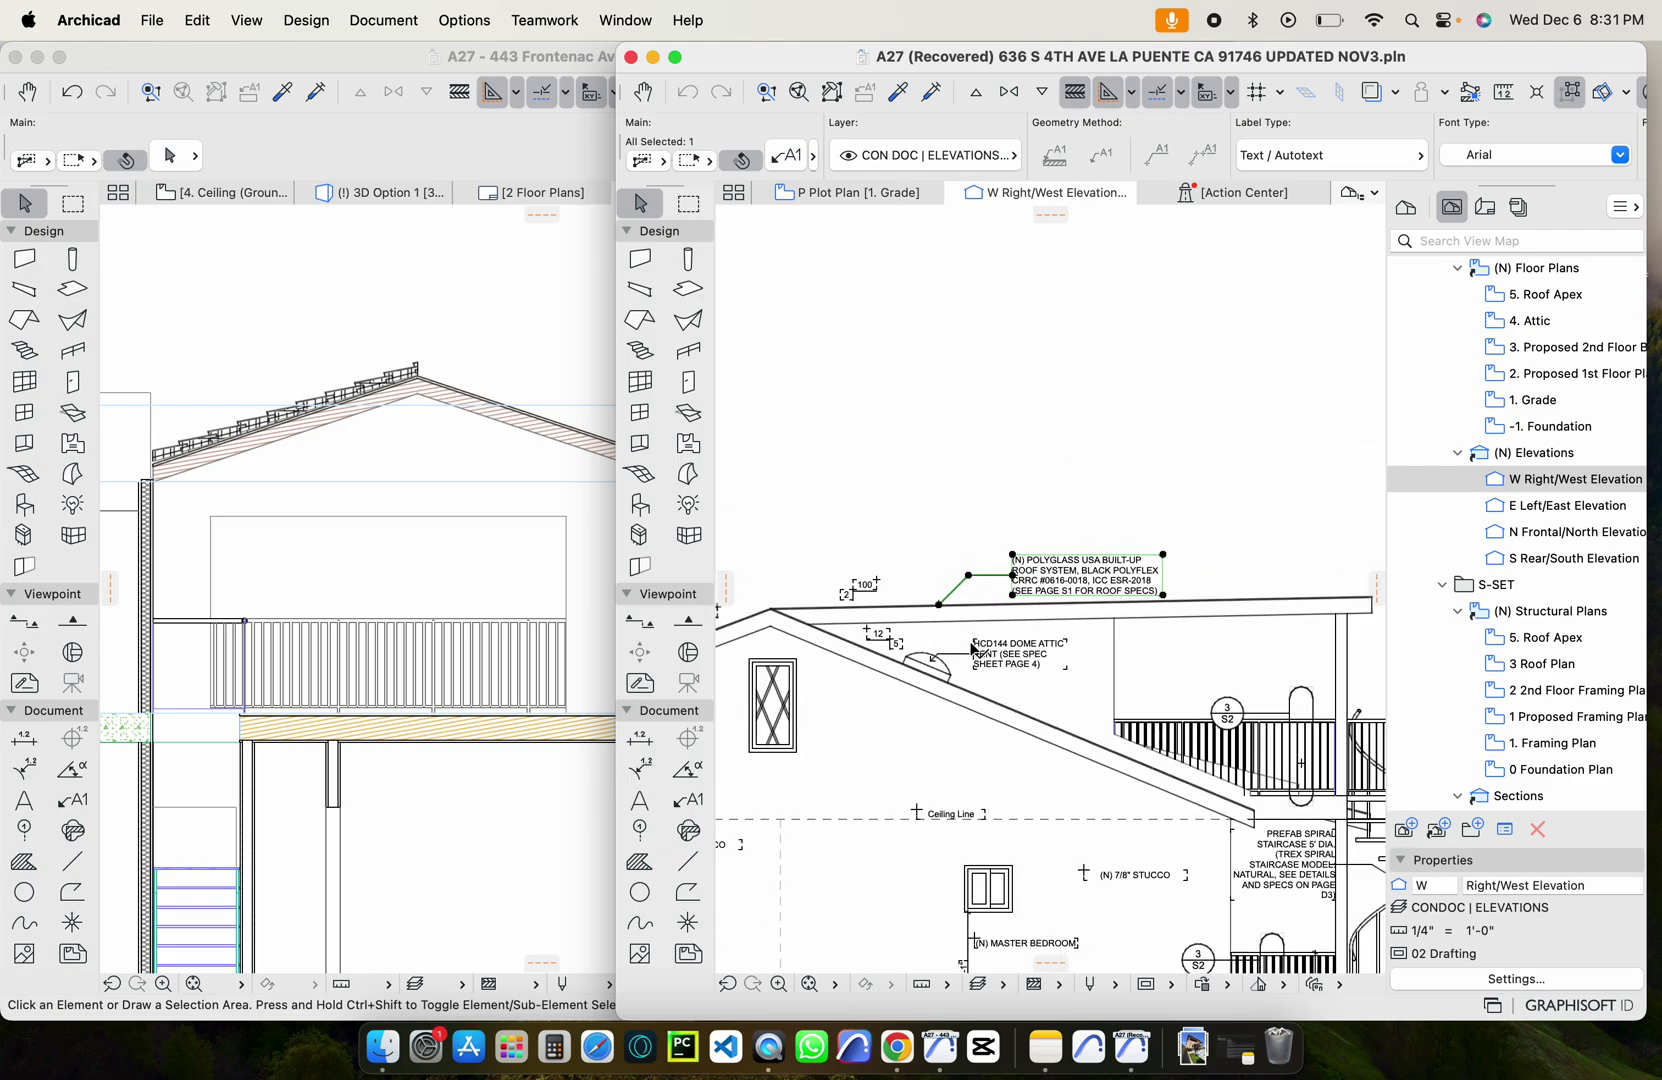
scroll(898, 650, up, 3)
click(838, 470)
shift+click(782, 496)
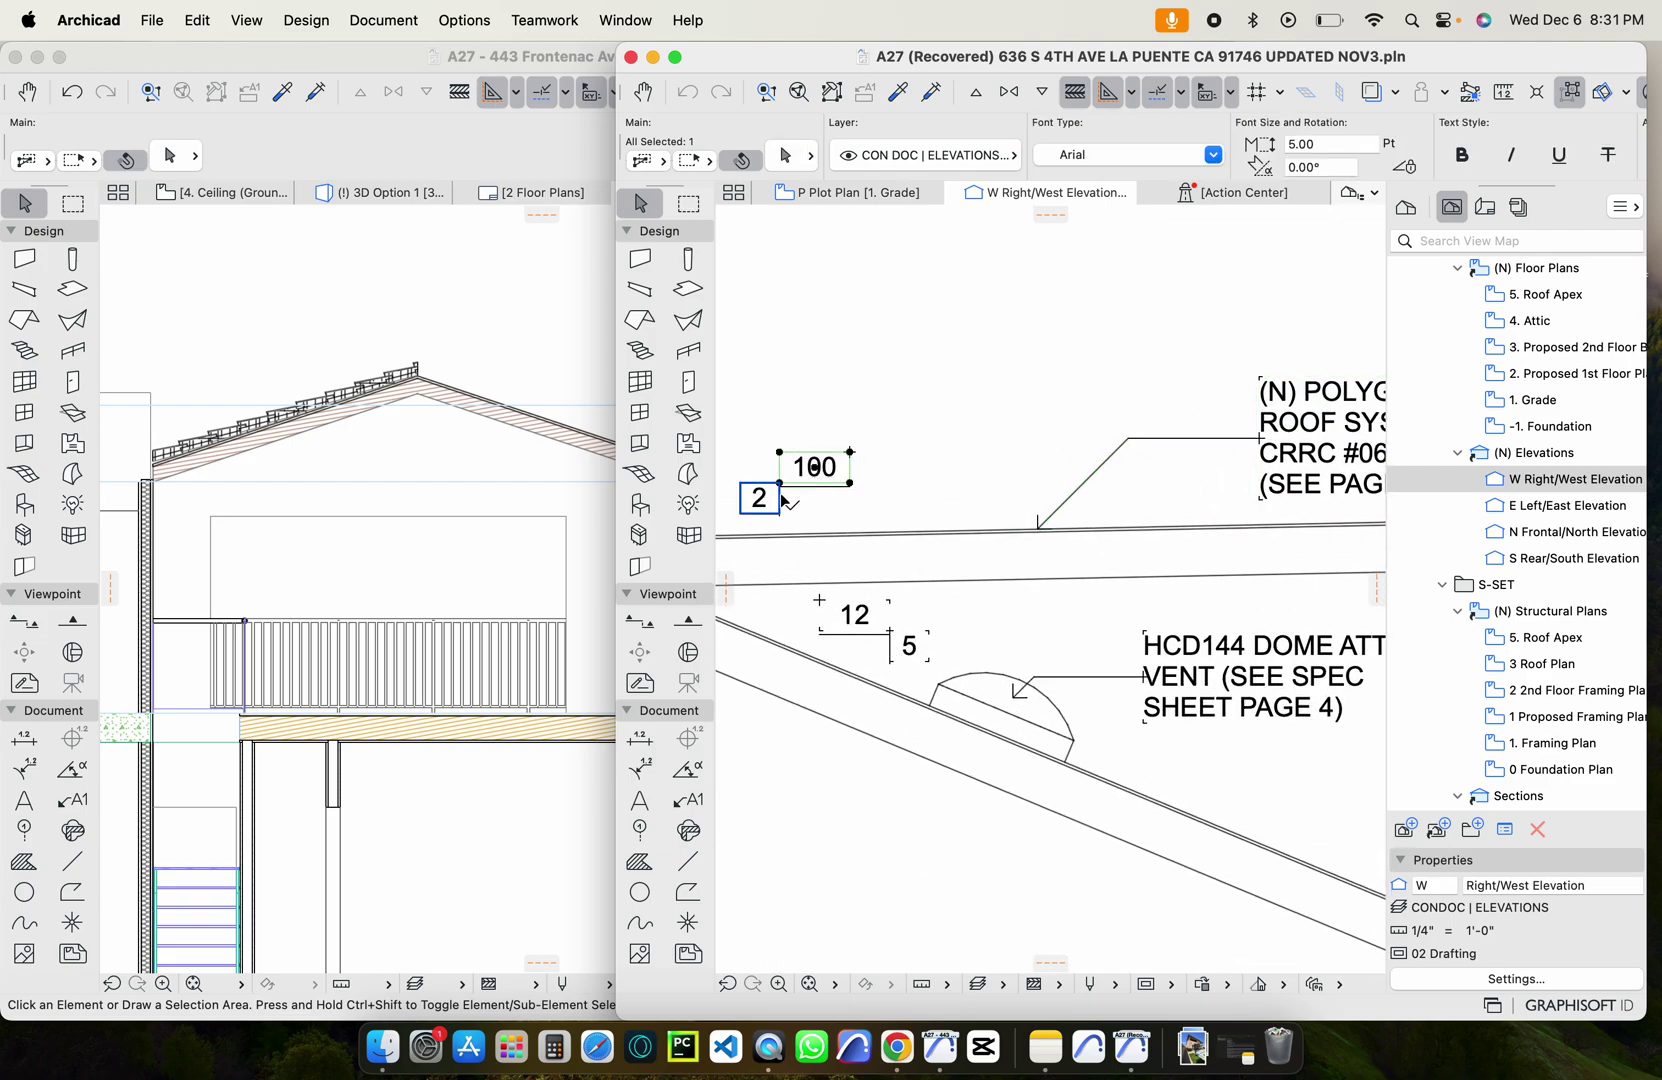
scroll(800, 465, up, 5)
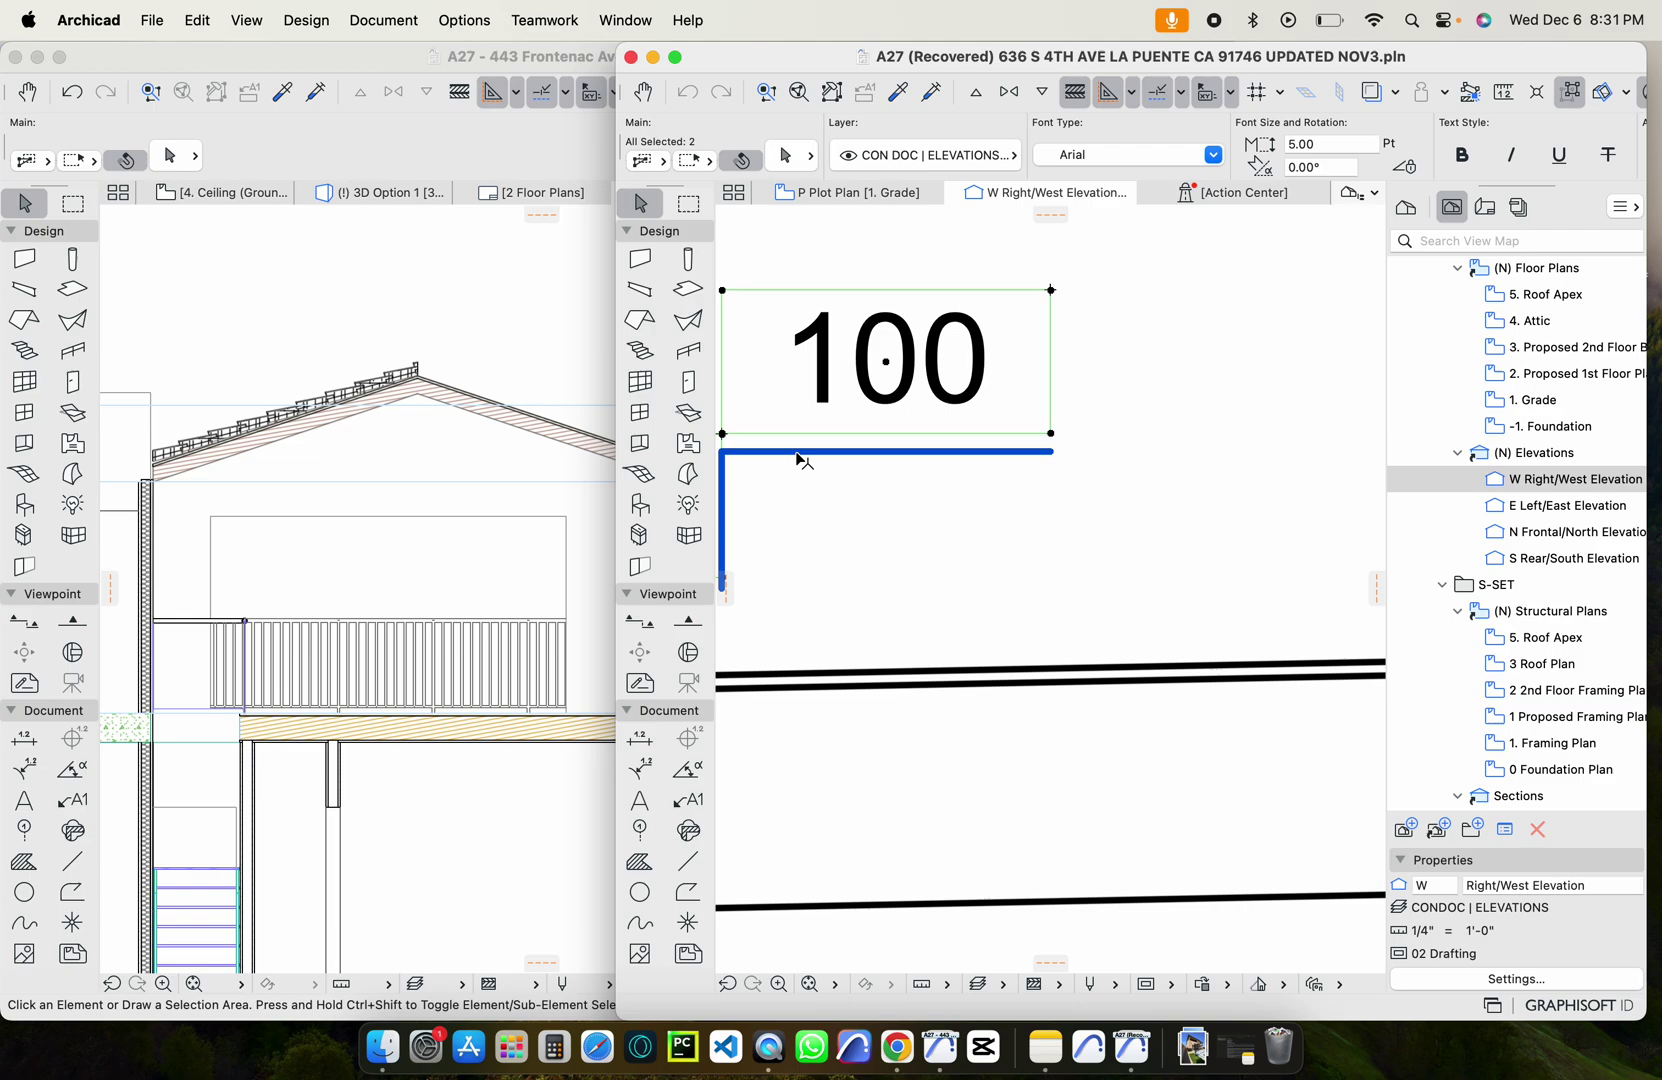
shift+click(798, 455)
Copy the roof-slope symbol, paste it into Frontenac's section on the Archicad Layer, and move it above the roof peak
key(super+c)
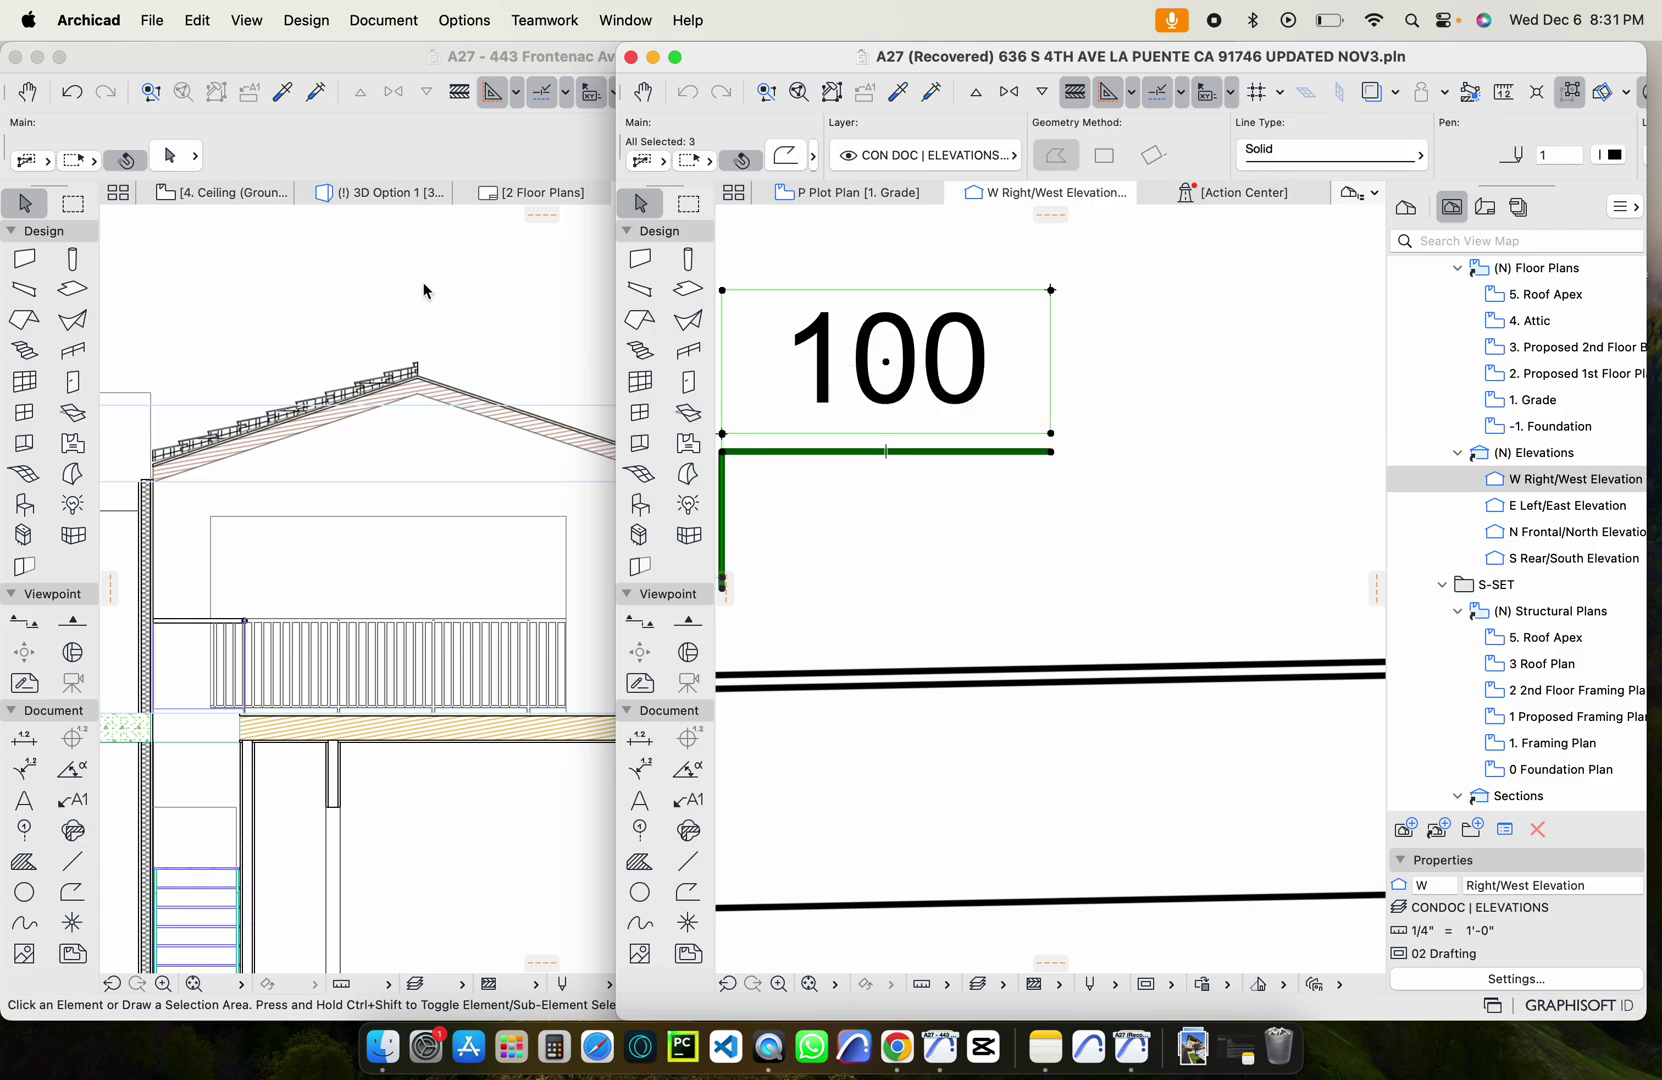
click(352, 304)
key(super+v)
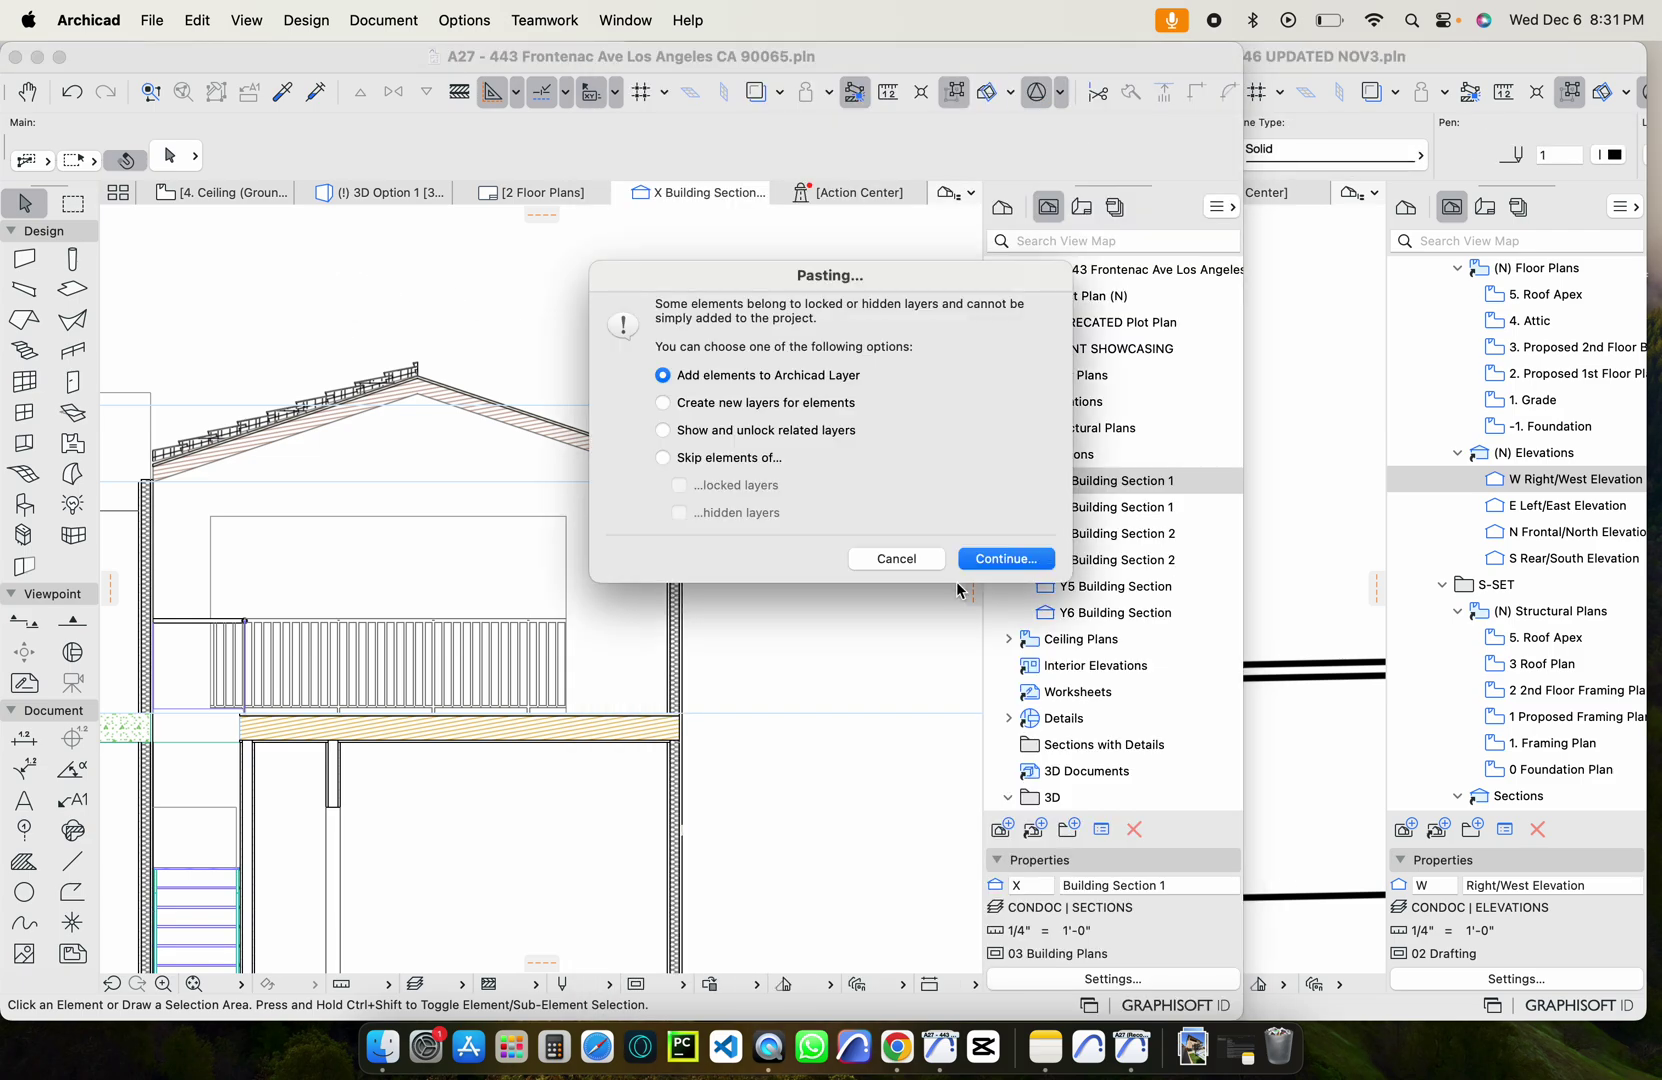
click(1024, 561)
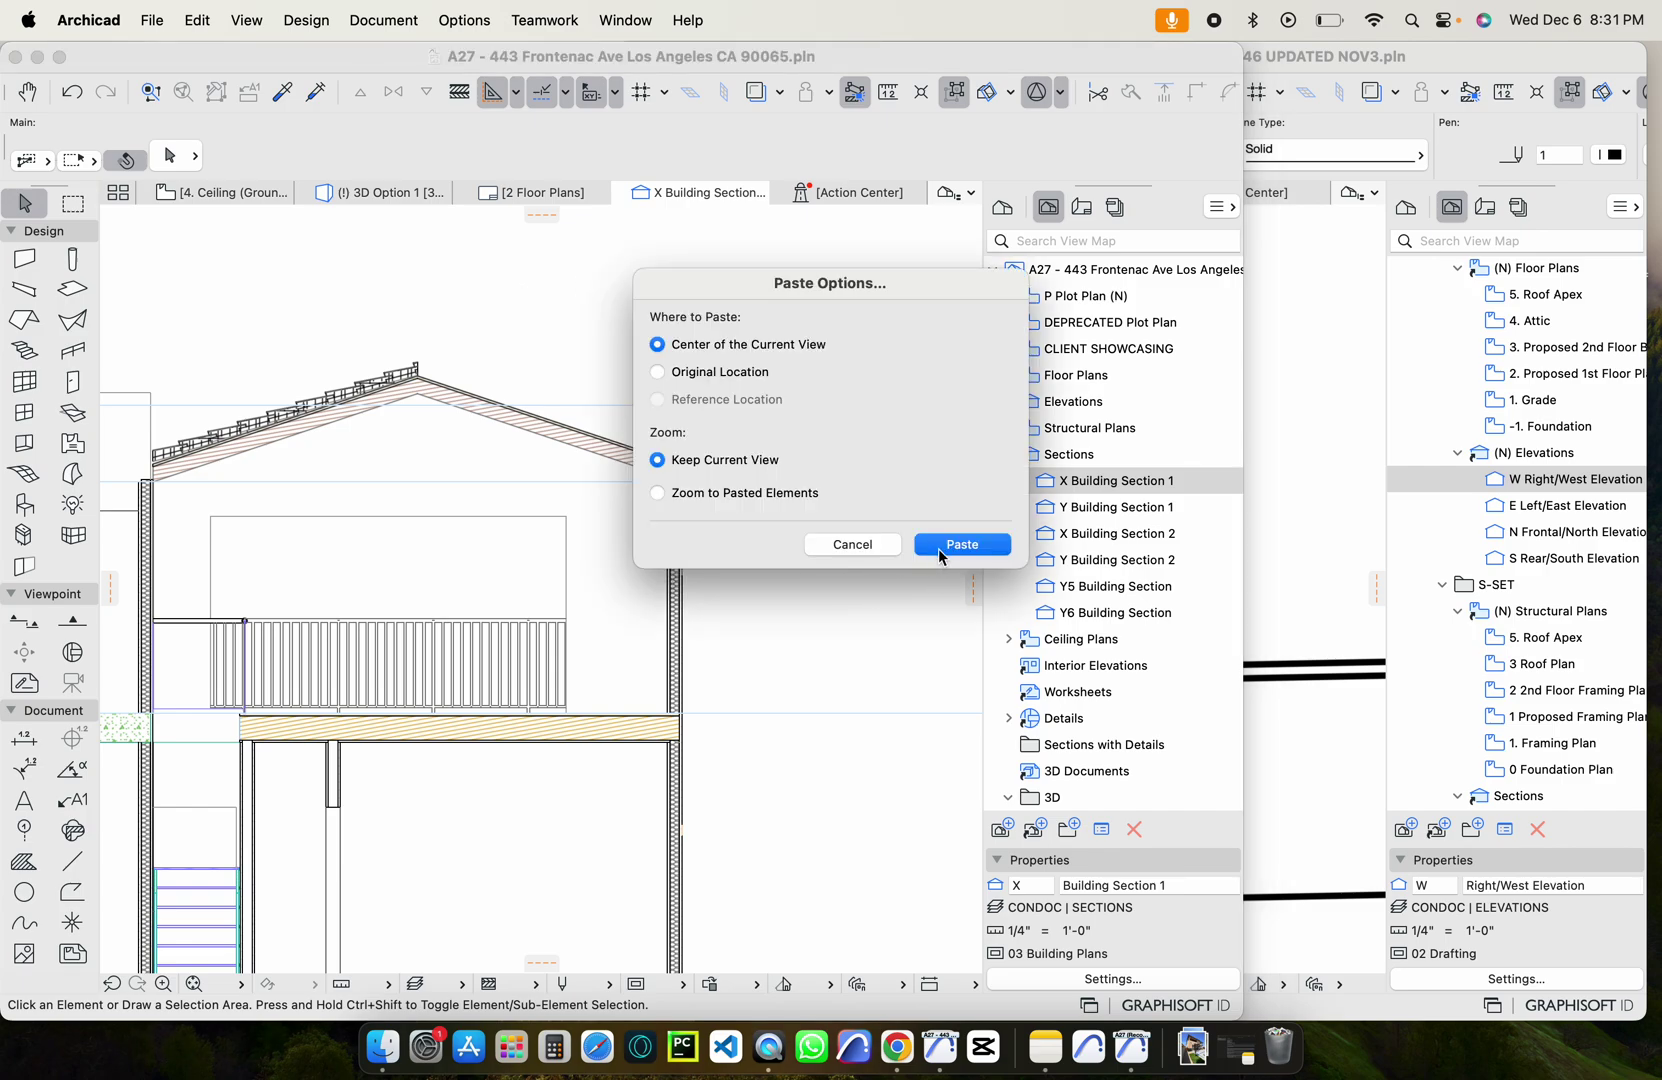
click(945, 545)
click(535, 588)
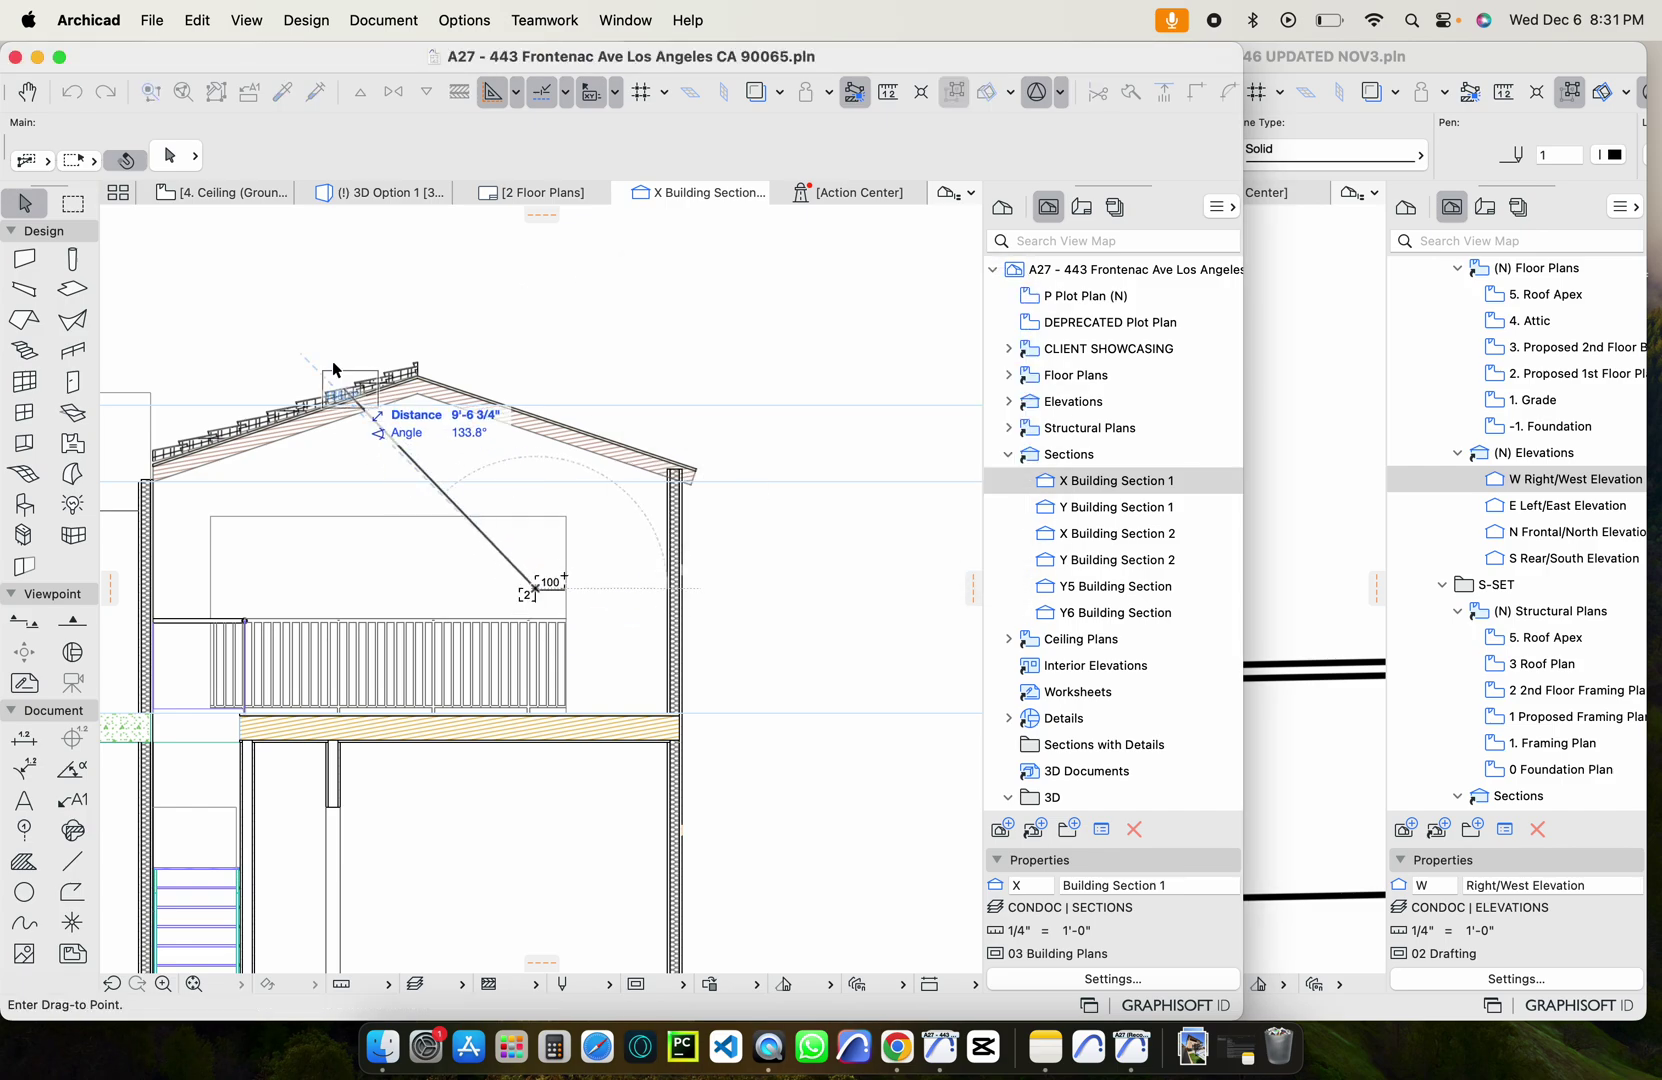
click(322, 346)
Marquee-select the whole pasted slope symbol in the Frontenac section
scroll(341, 349, up, 3)
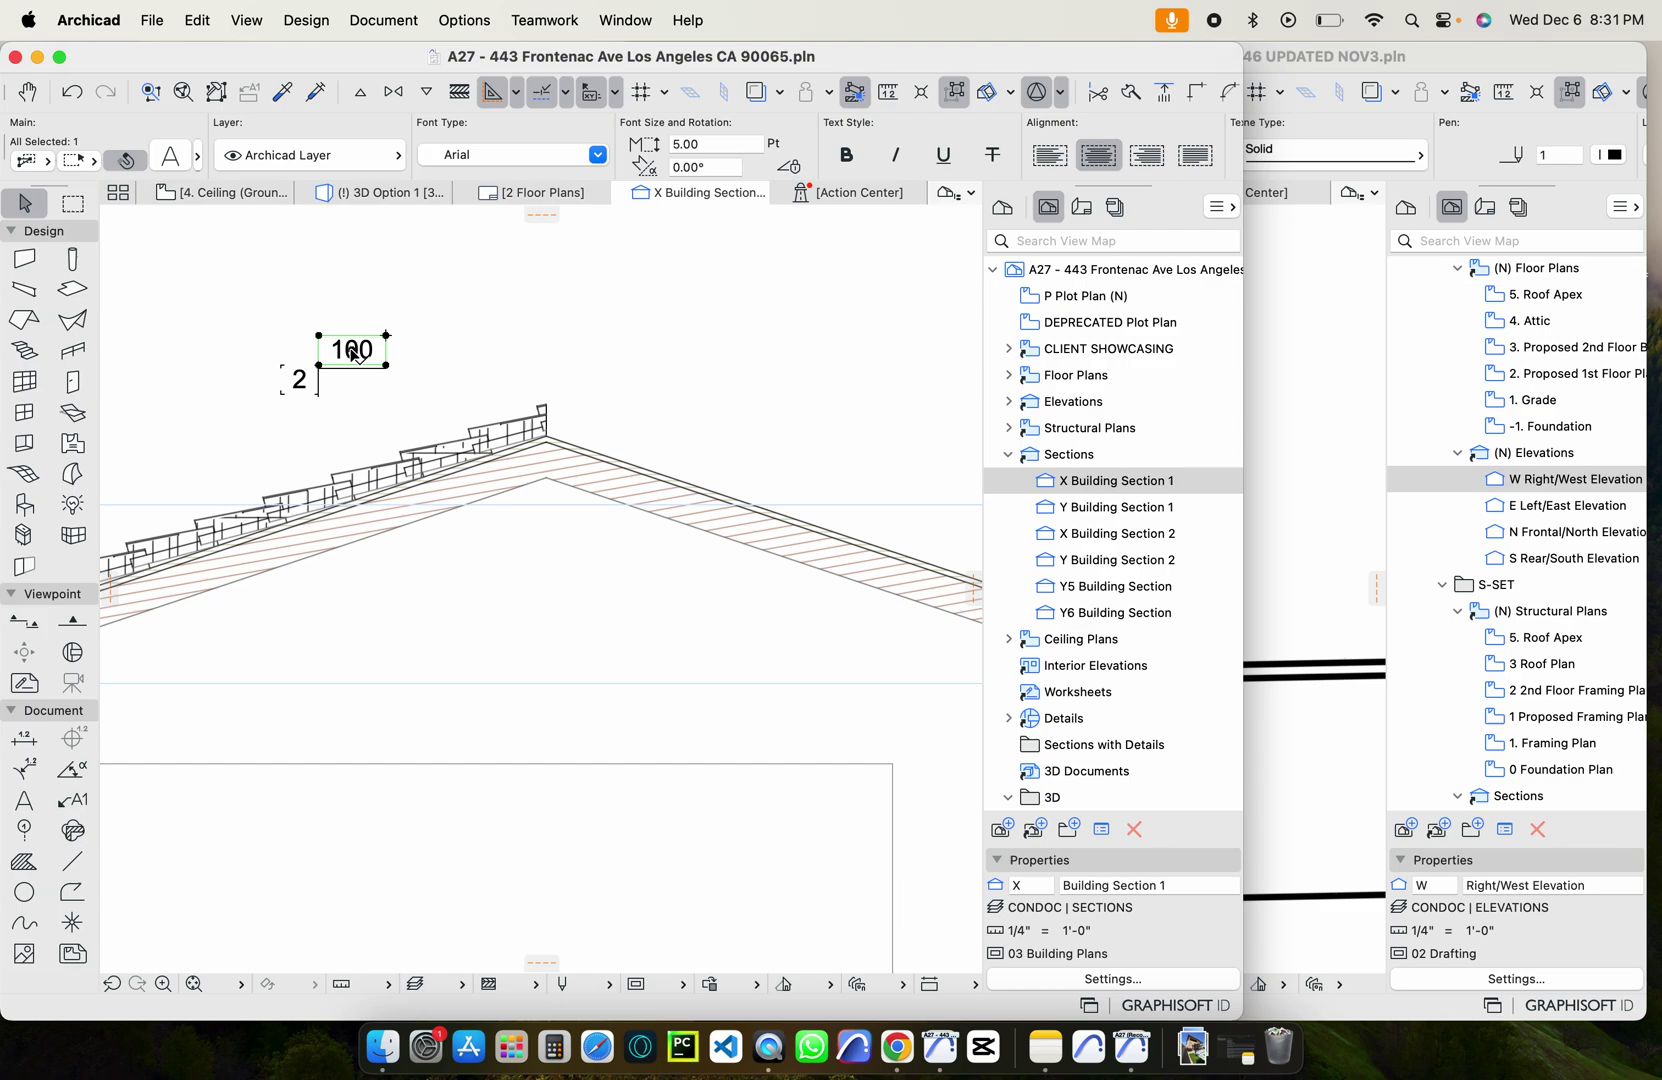
click(316, 382)
scroll(318, 383, up, 3)
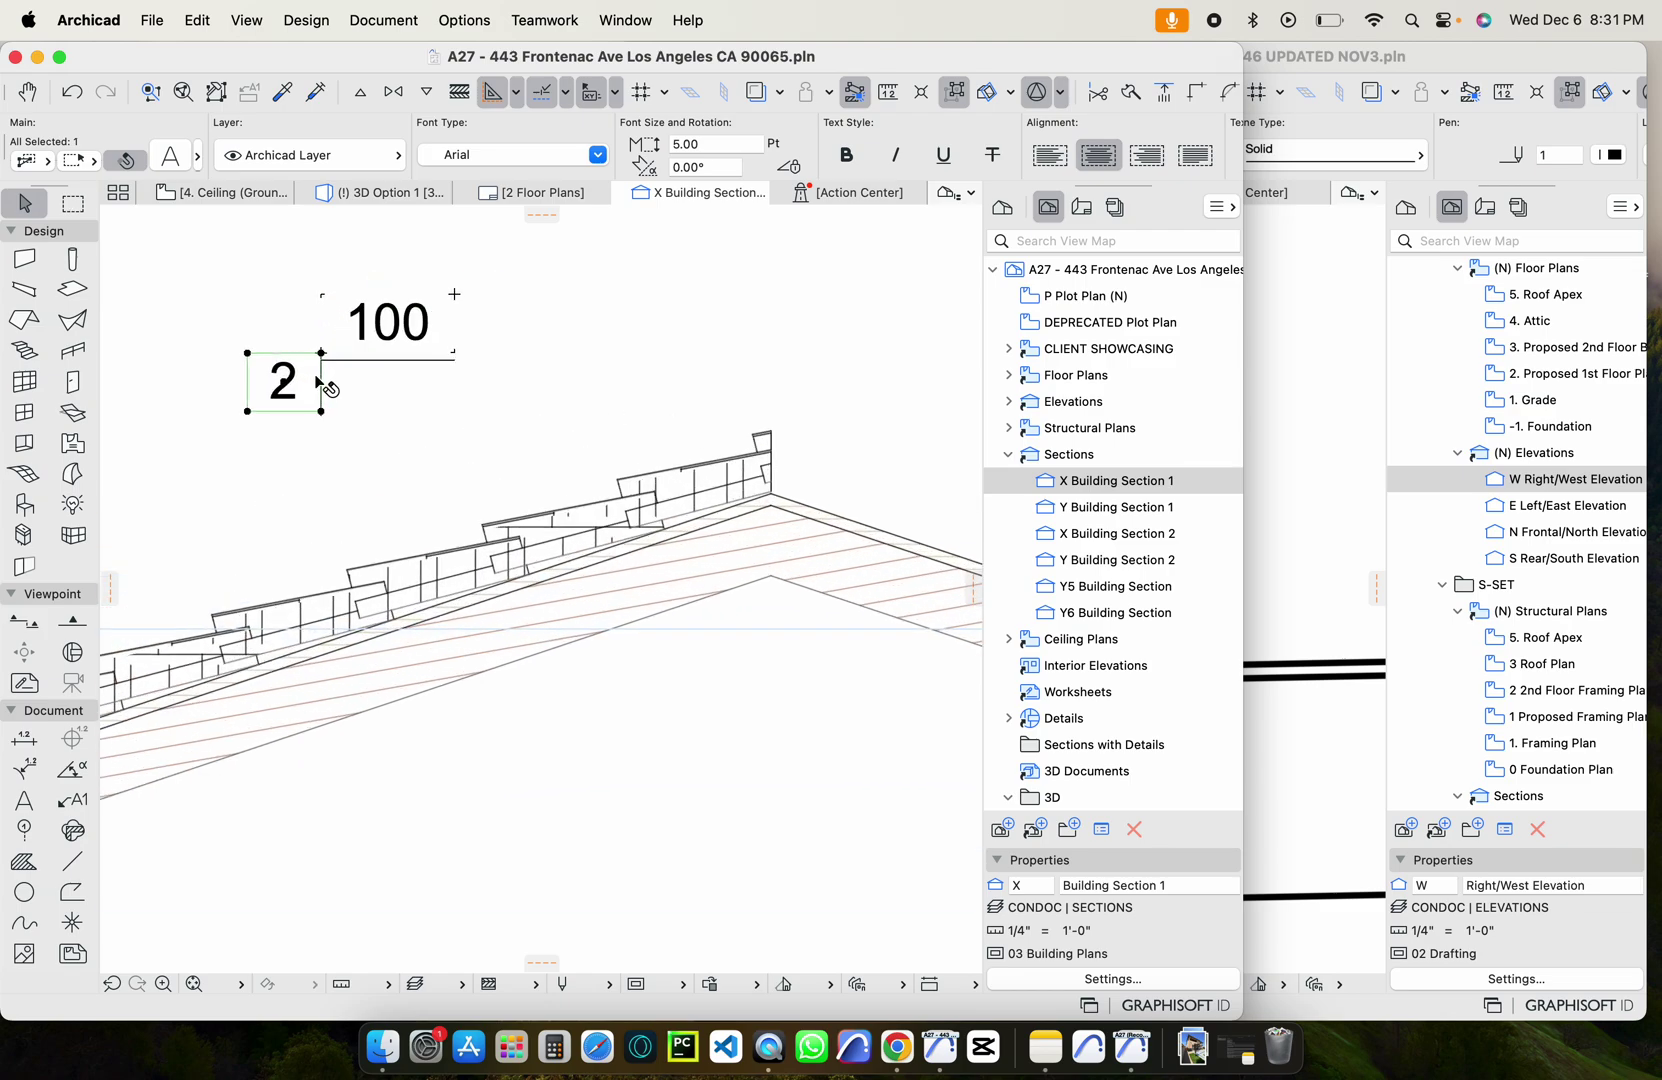
scroll(320, 383, down, 5)
click(1304, 476)
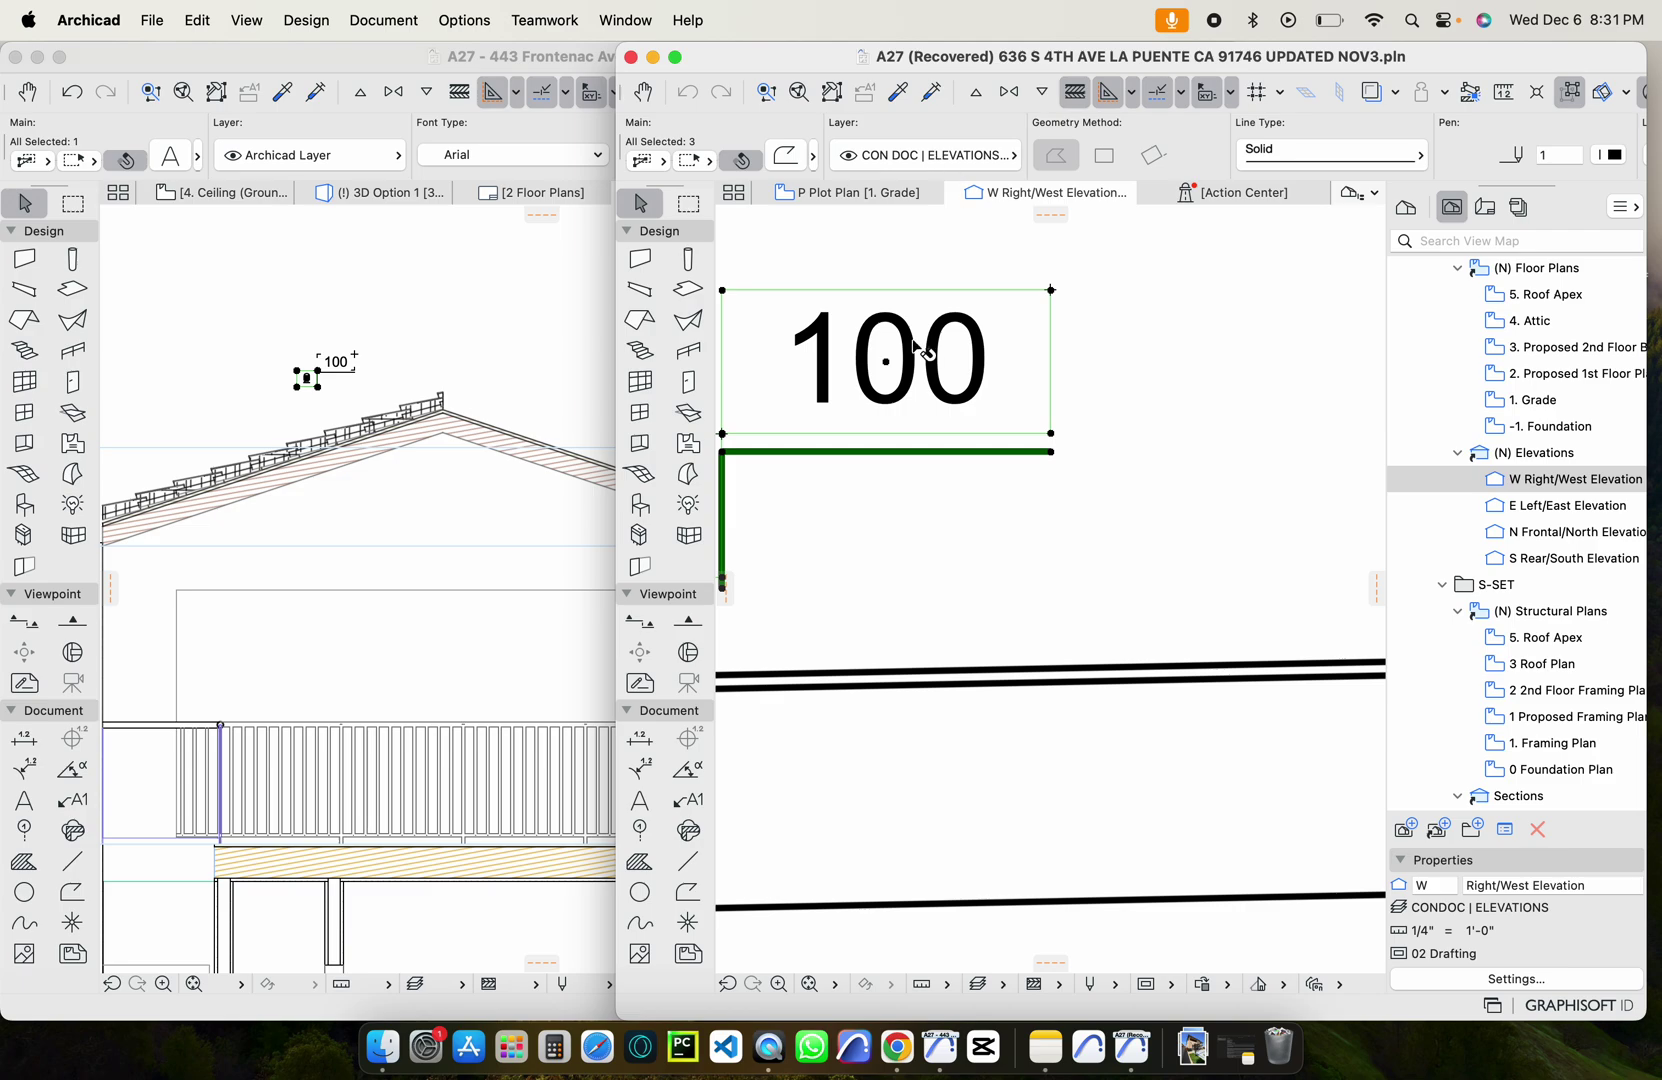
scroll(918, 348, down, 1)
click(415, 307)
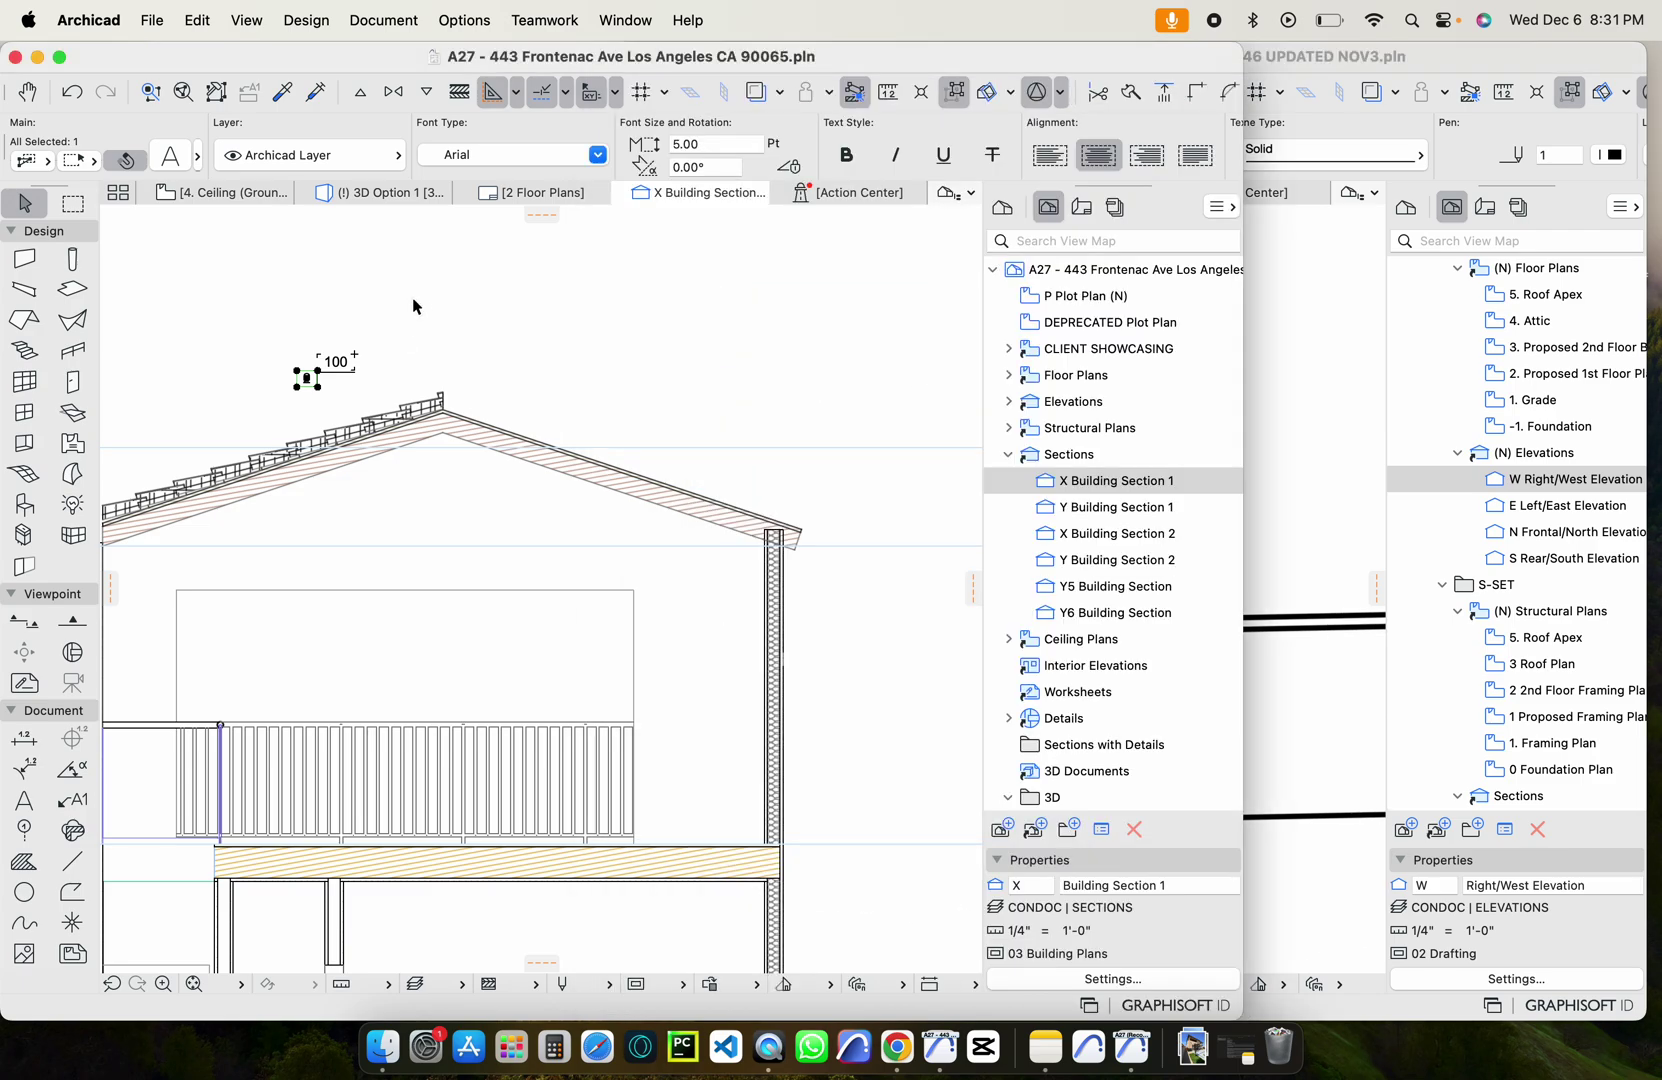
scroll(325, 346, up, 2)
click(308, 430)
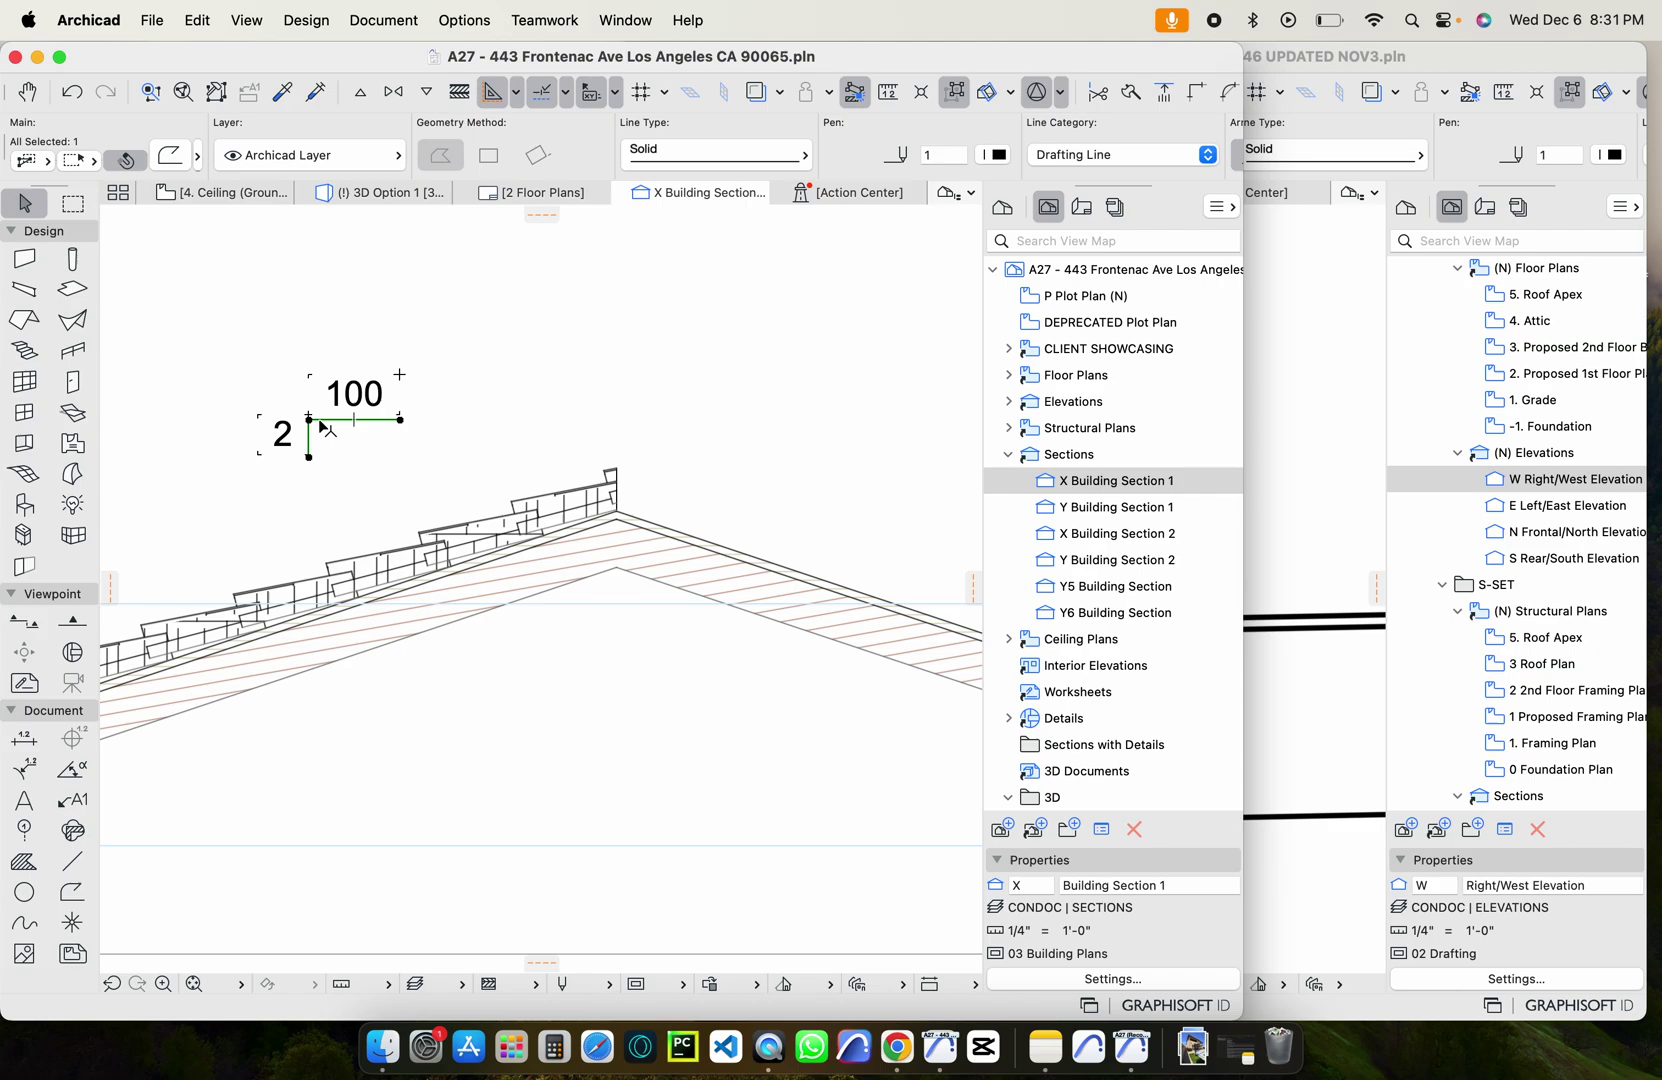
drag(241, 364, 405, 476)
Delete the pasted slope symbol, then make the Frontenac window slightly wider over La Puente
key(Delete)
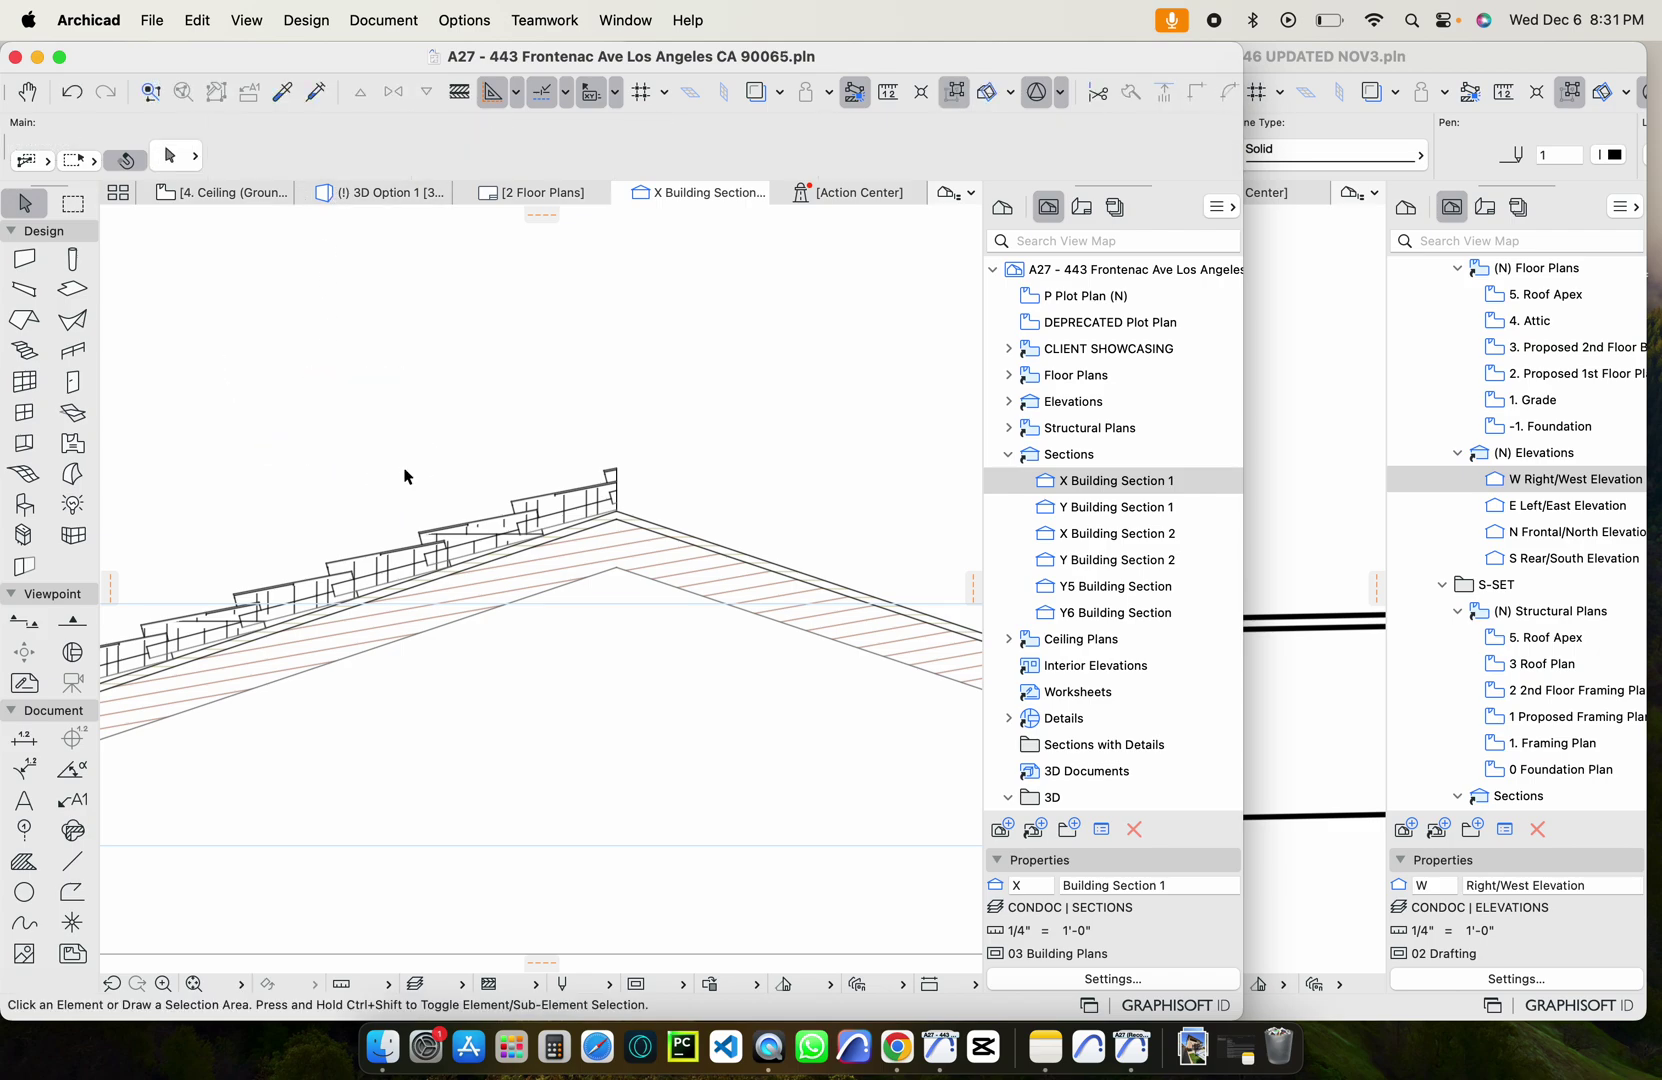
scroll(405, 476, down, 5)
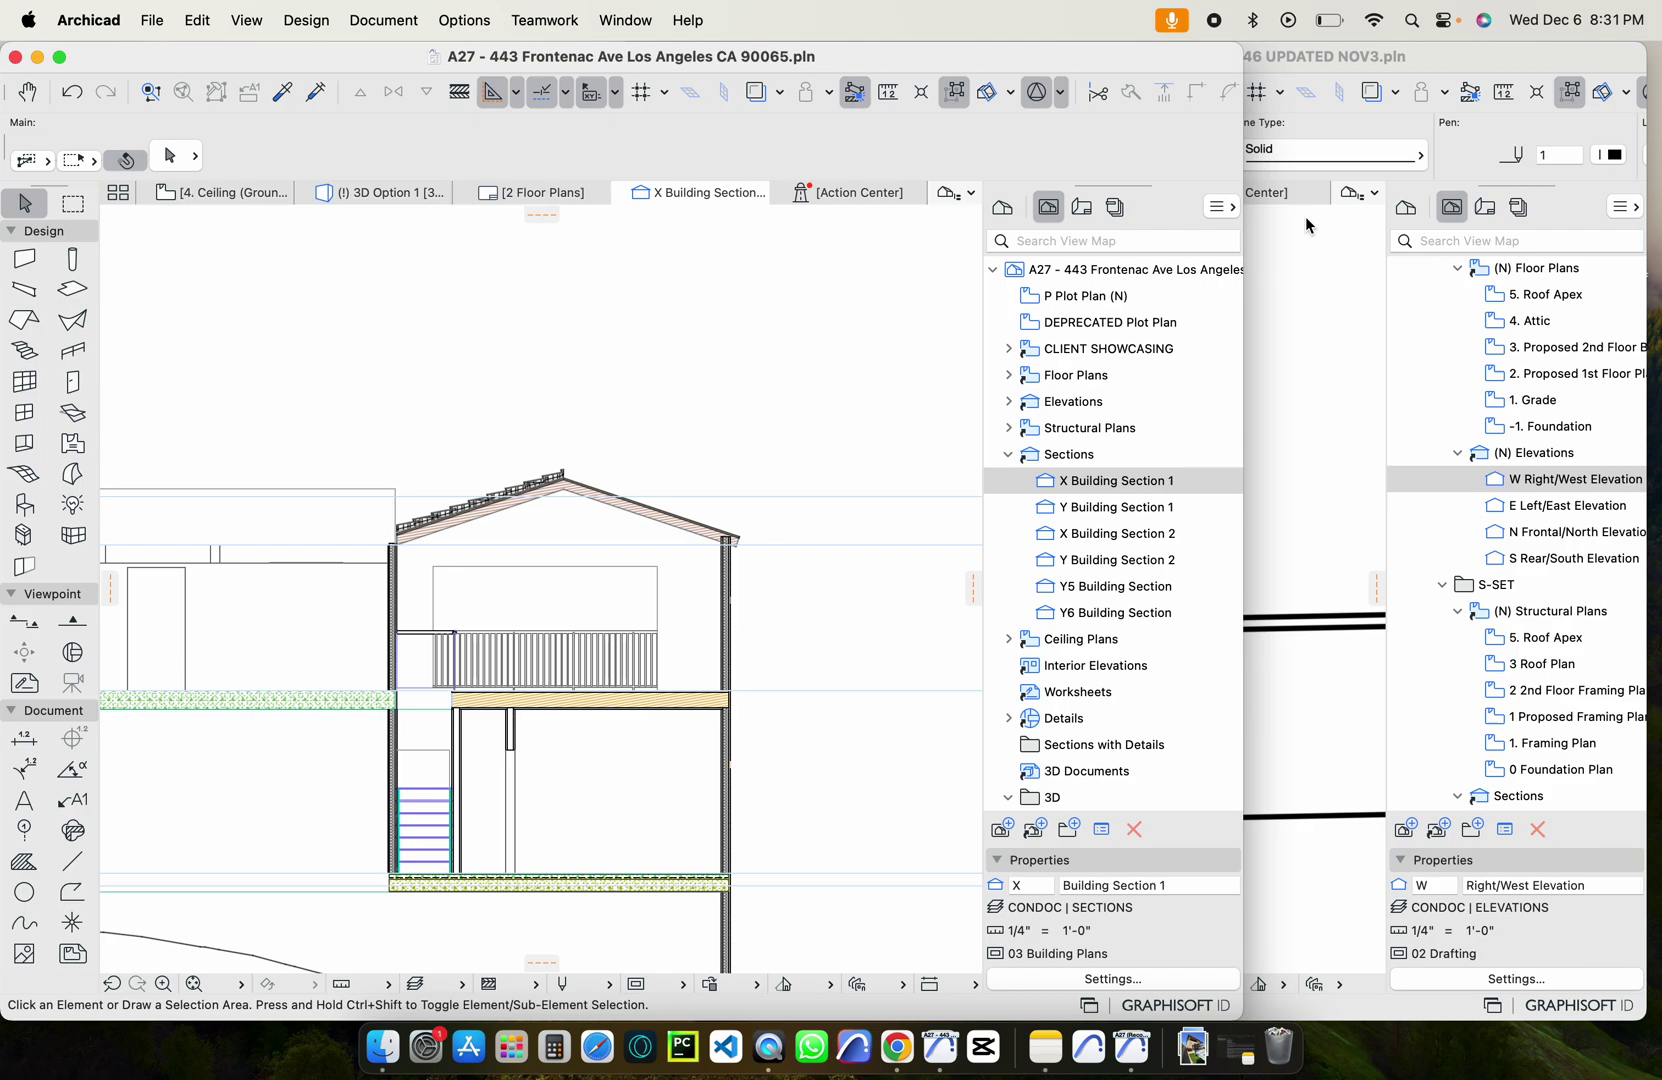
drag(1248, 269, 1351, 241)
drag(1350, 241, 1304, 240)
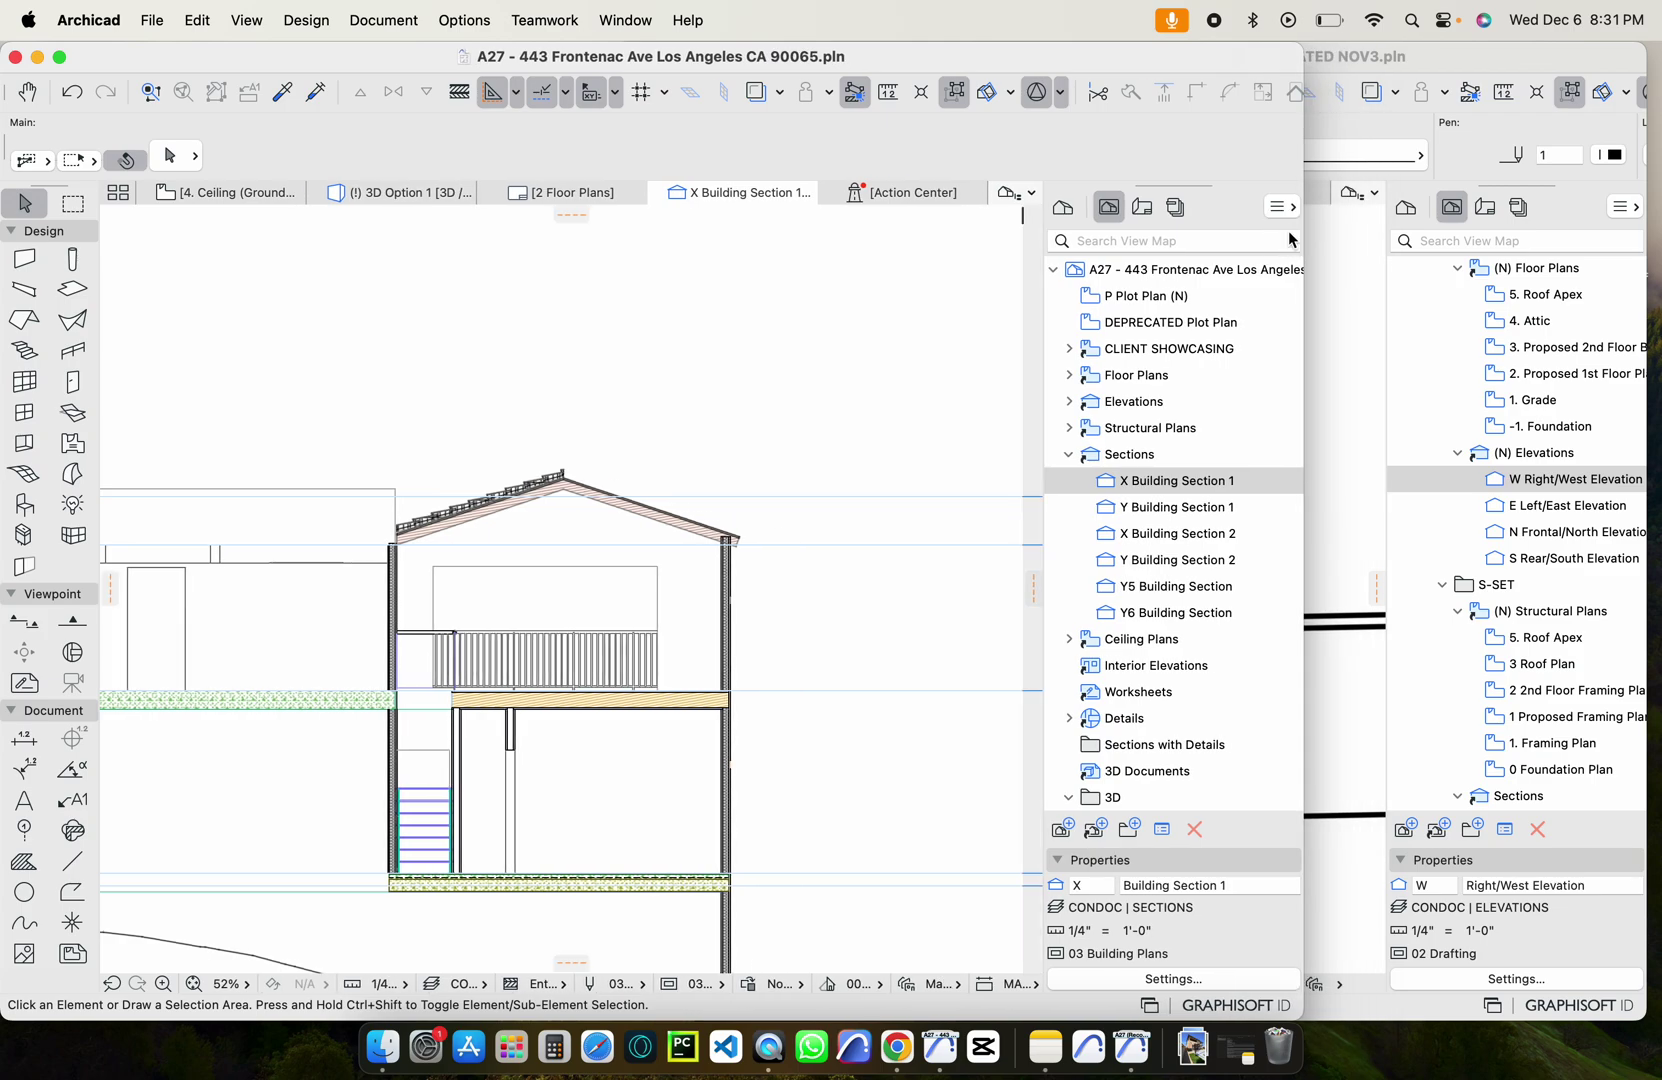